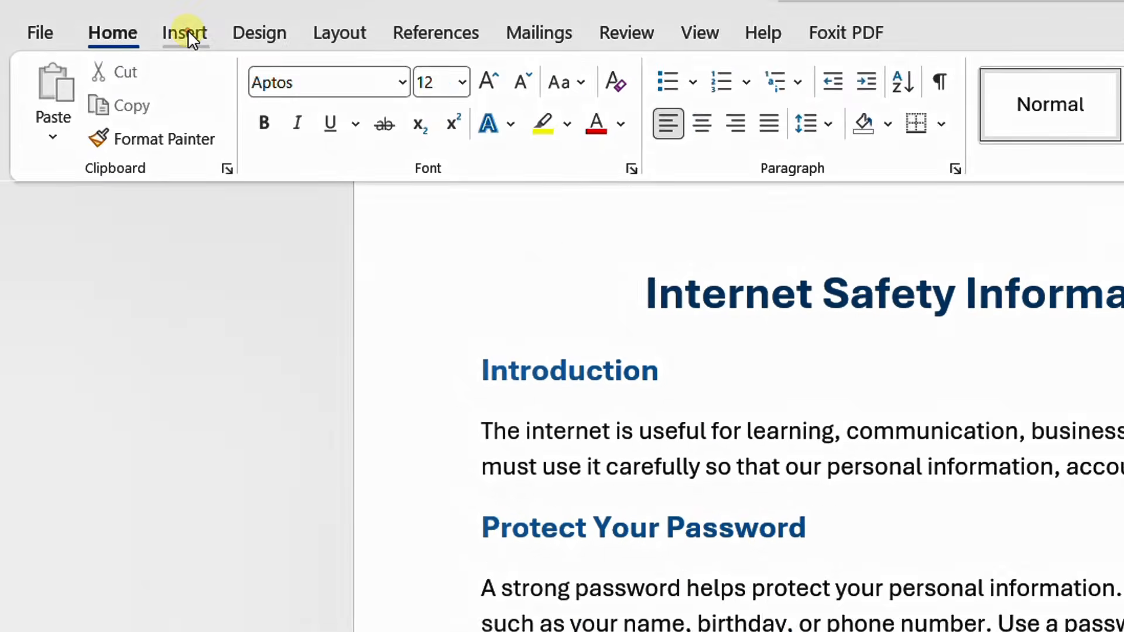
Insert the picture password_section_5_security_lock_picture from Desktop > Folders > Word Session 3 below the Protect Your Password paragraph.
{"action": "left_click", "coordinate": [166, 29]}
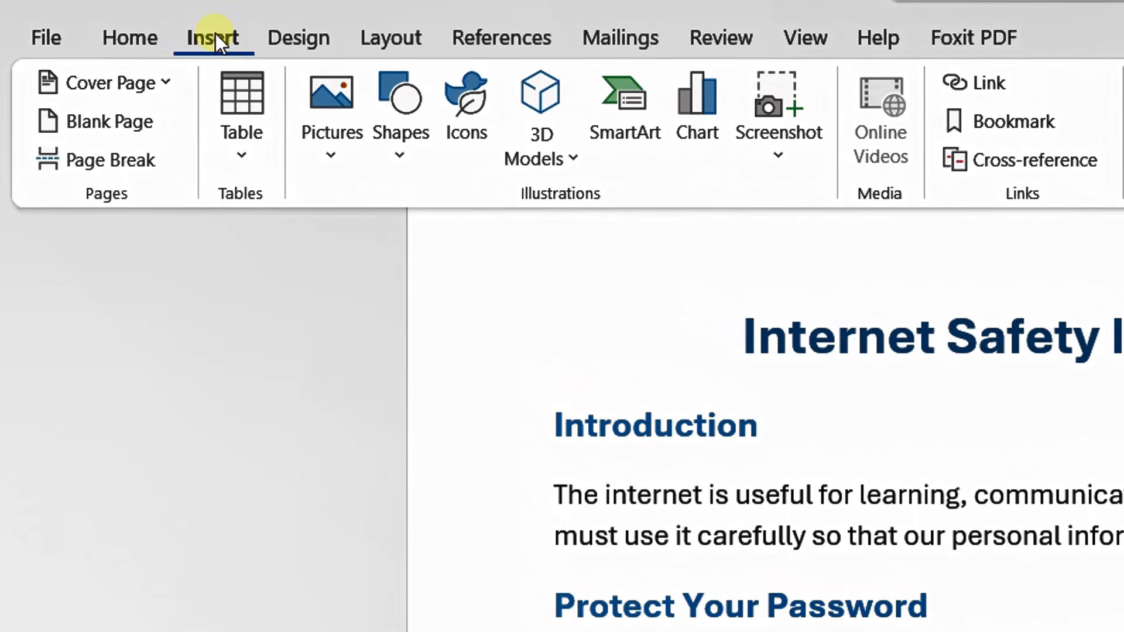
{"action": "left_click", "coordinate": [335, 110]}
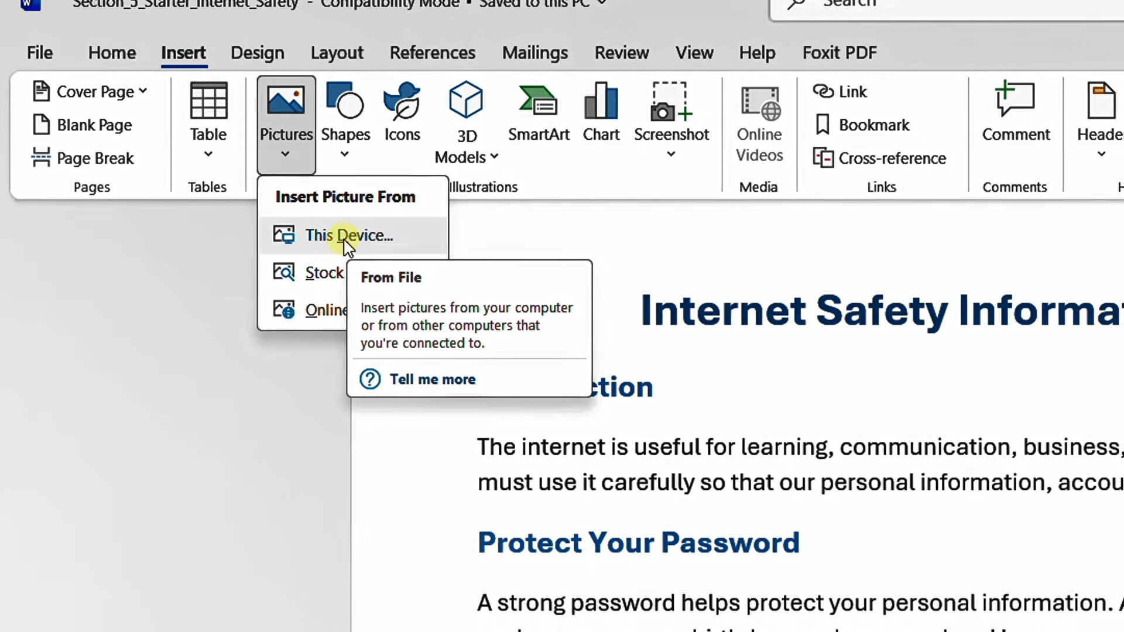
{"action": "left_click", "coordinate": [348, 236]}
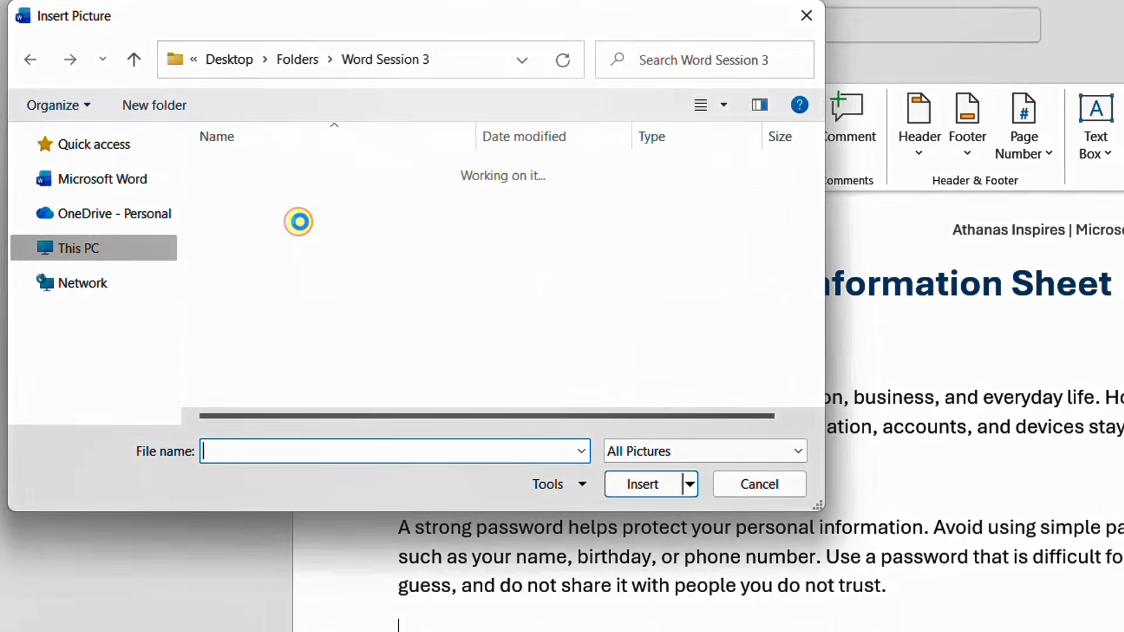
{"action": "left_click", "coordinate": [104, 180]}
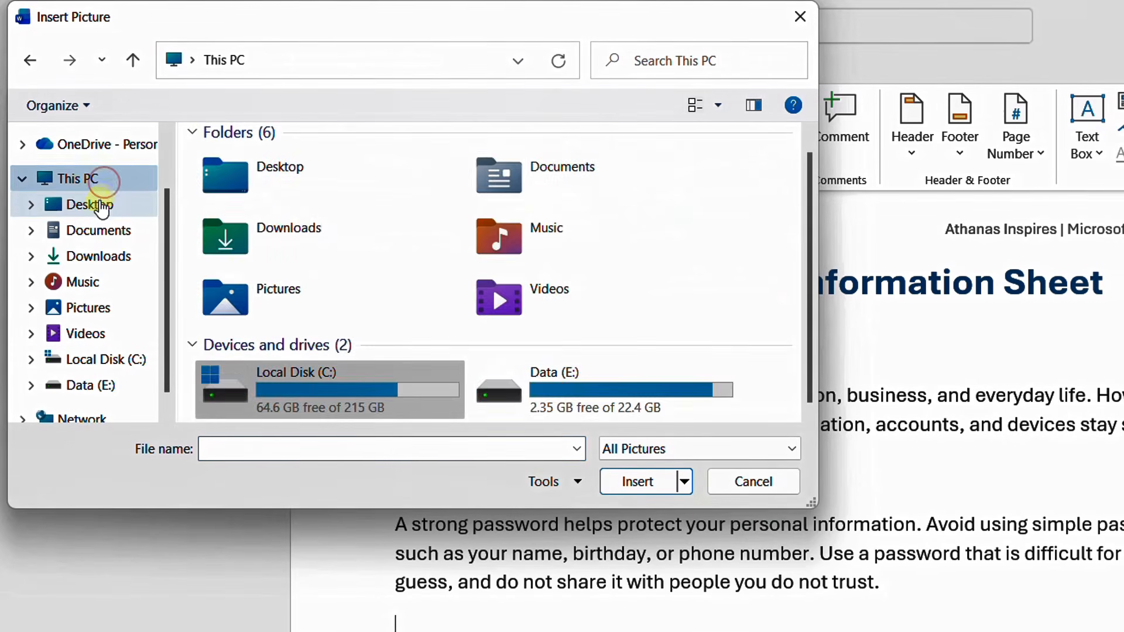
{"action": "left_click", "coordinate": [101, 204]}
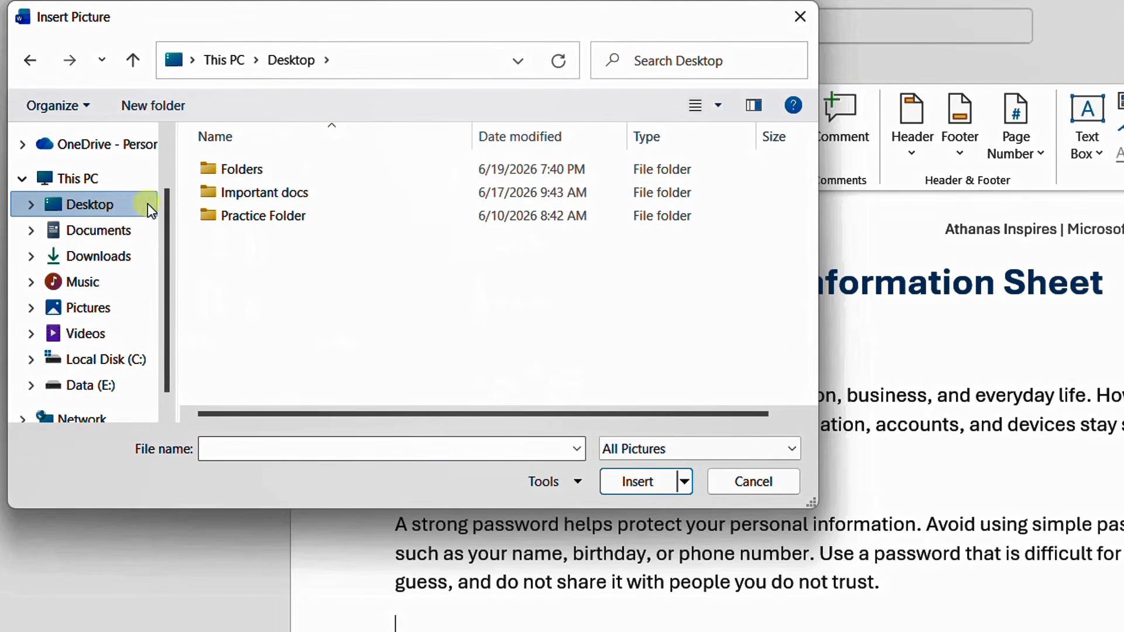
{"action": "double_click", "coordinate": [235, 170]}
{"action": "scroll", "coordinate": [251, 247], "scroll_direction": "down", "scroll_amount": 3}
{"action": "scroll", "coordinate": [250, 252], "scroll_direction": "down", "scroll_amount": 1}
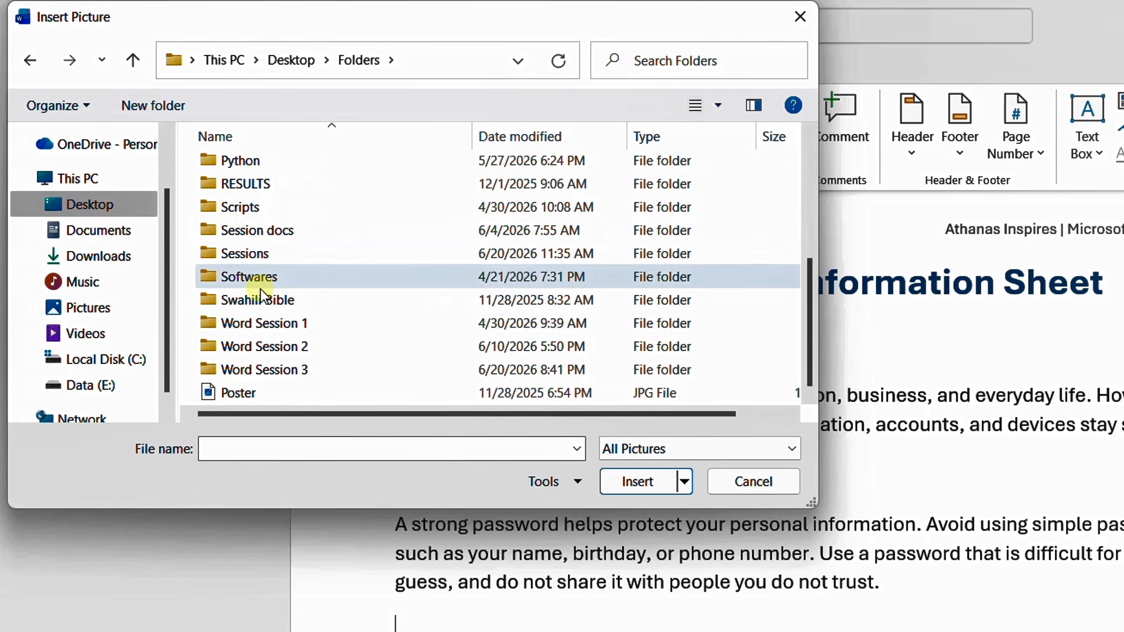
{"action": "double_click", "coordinate": [246, 367]}
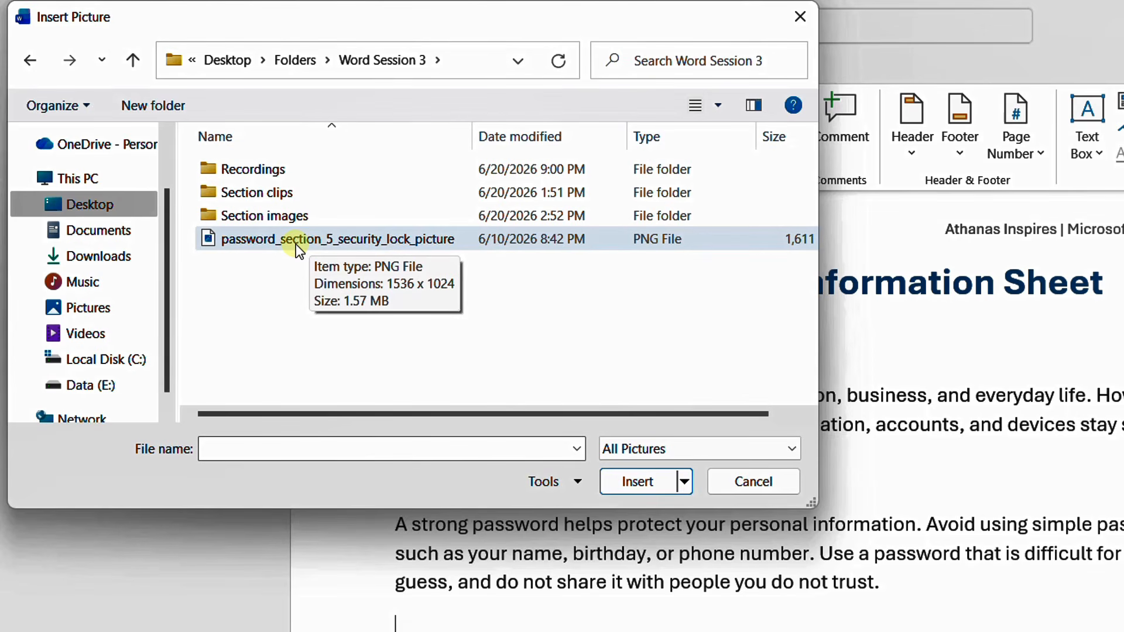
{"action": "left_click", "coordinate": [311, 240]}
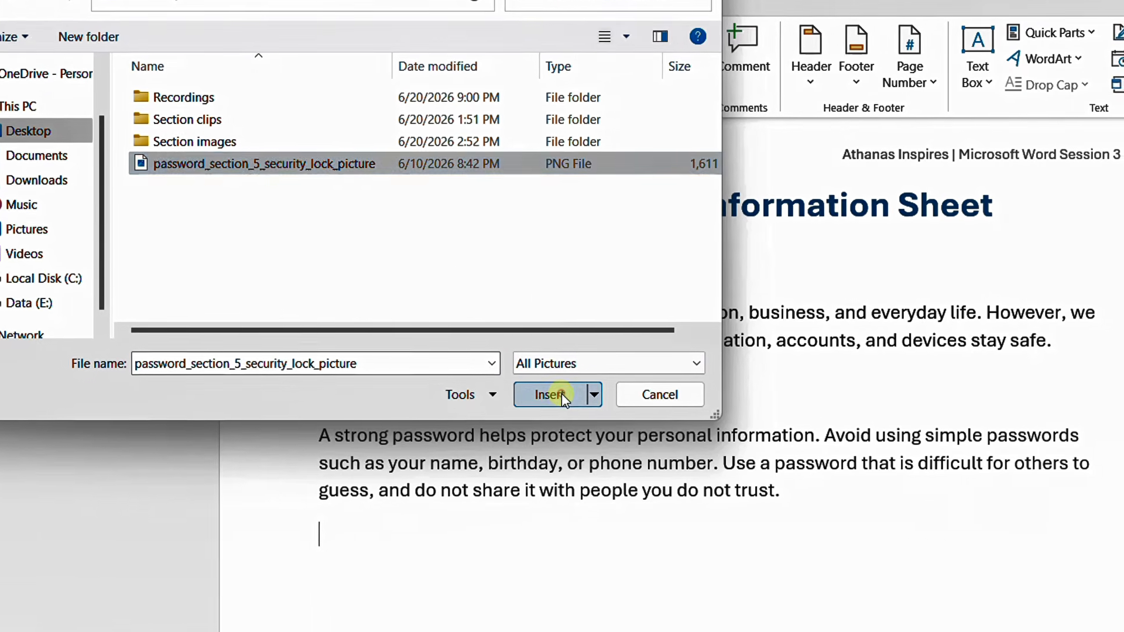
{"action": "left_click", "coordinate": [593, 427]}
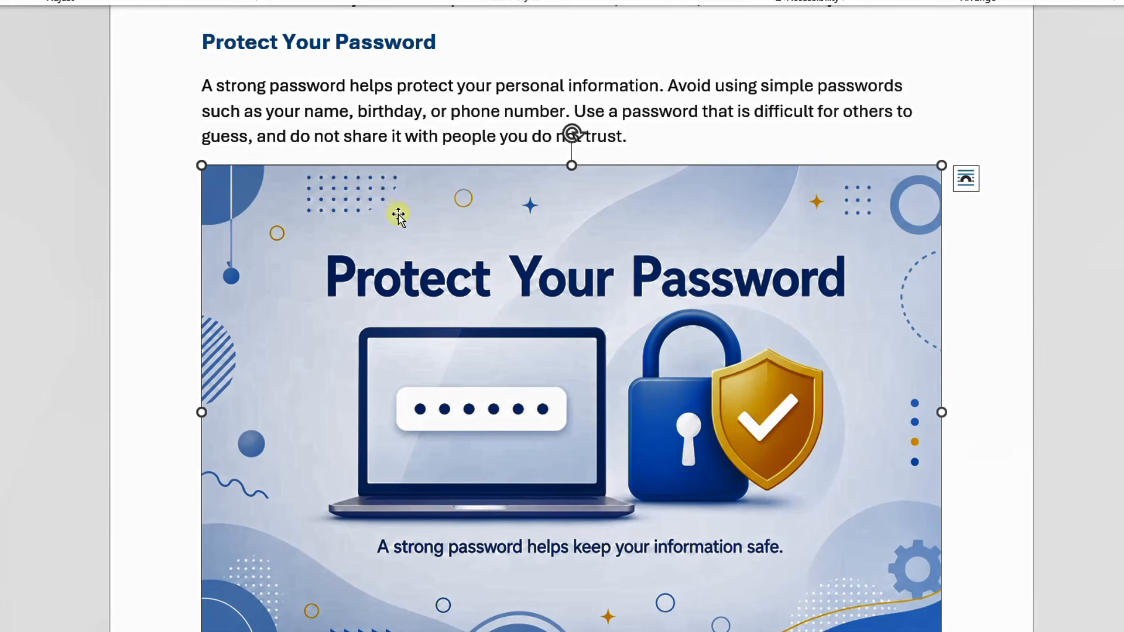
Examine the inserted picture's size and placement relative to the surrounding headings and text.
{"action": "scroll", "coordinate": [524, 362], "scroll_direction": "down", "scroll_amount": 3}
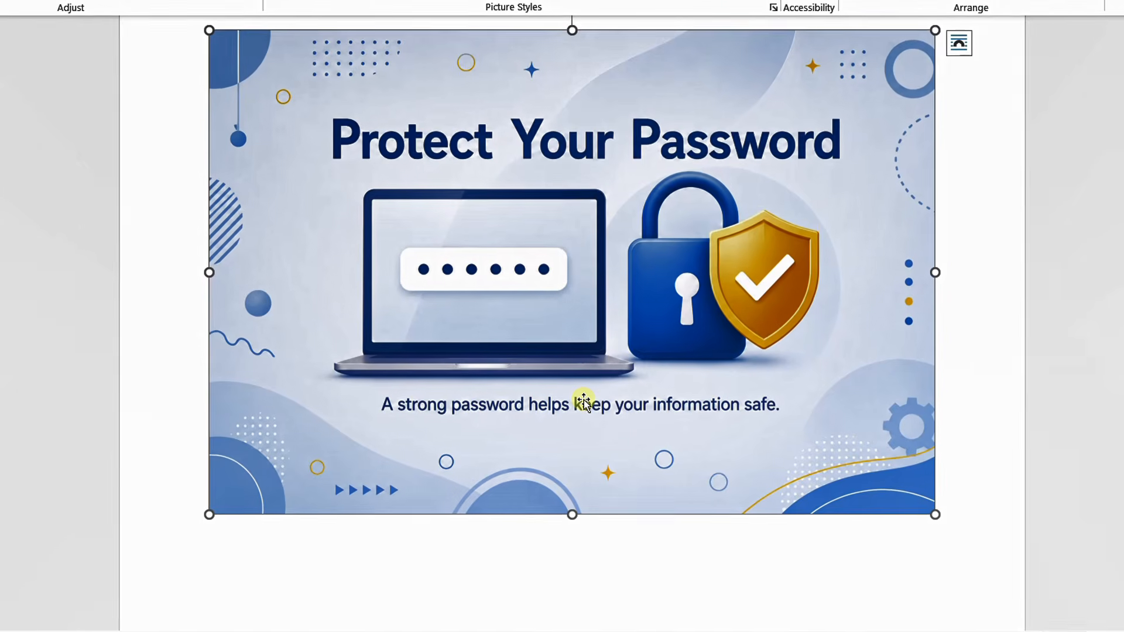
{"action": "scroll", "coordinate": [579, 404], "scroll_direction": "up", "scroll_amount": 5}
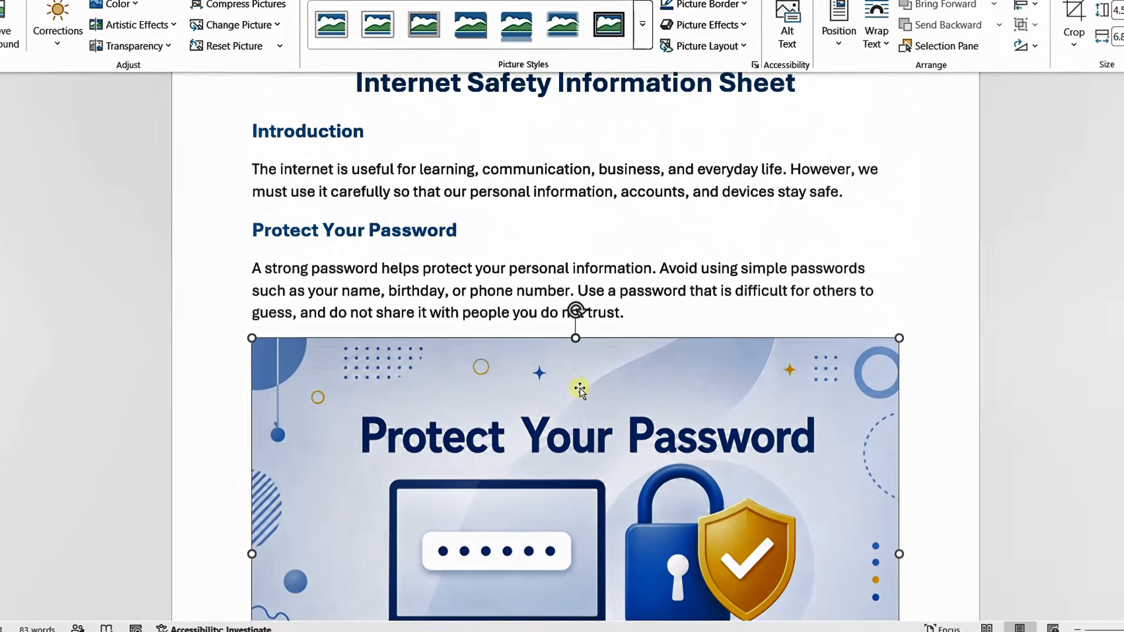
{"action": "scroll", "coordinate": [555, 406], "scroll_direction": "up", "scroll_amount": 1}
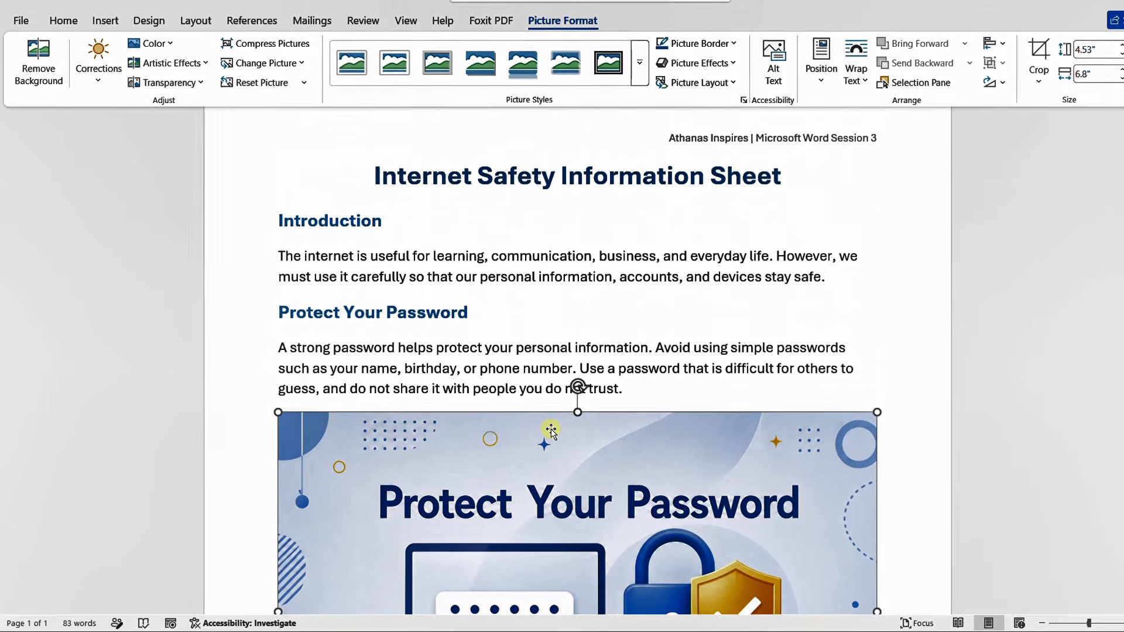
{"action": "scroll", "coordinate": [551, 431], "scroll_direction": "down", "scroll_amount": 2}
{"action": "scroll", "coordinate": [551, 430], "scroll_direction": "down", "scroll_amount": 2}
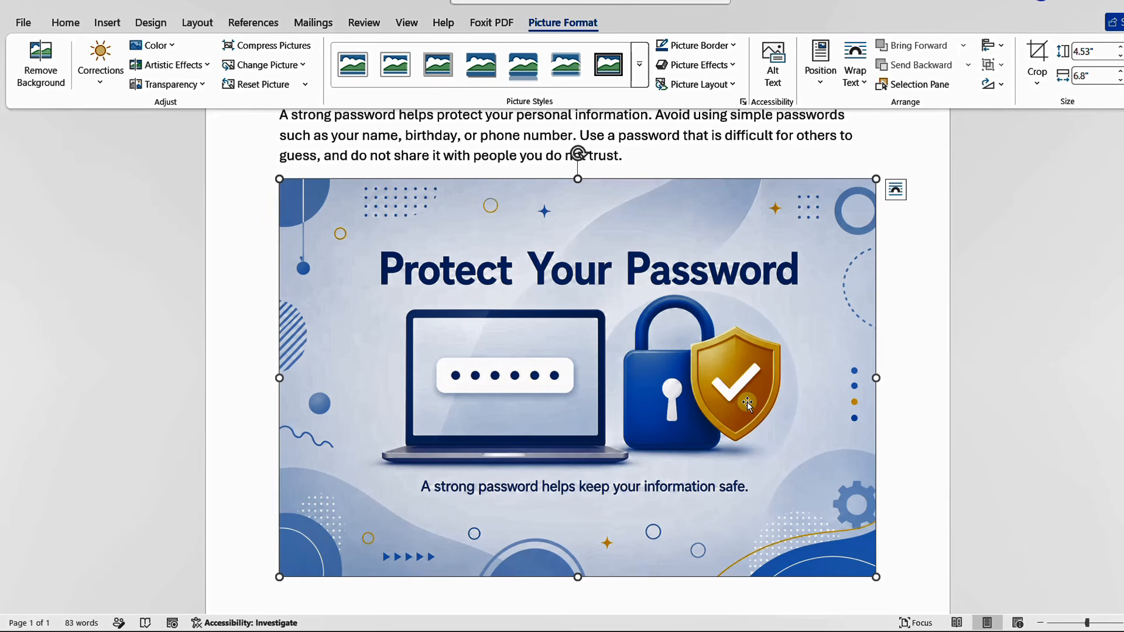
{"action": "scroll", "coordinate": [611, 433], "scroll_direction": "up", "scroll_amount": 3}
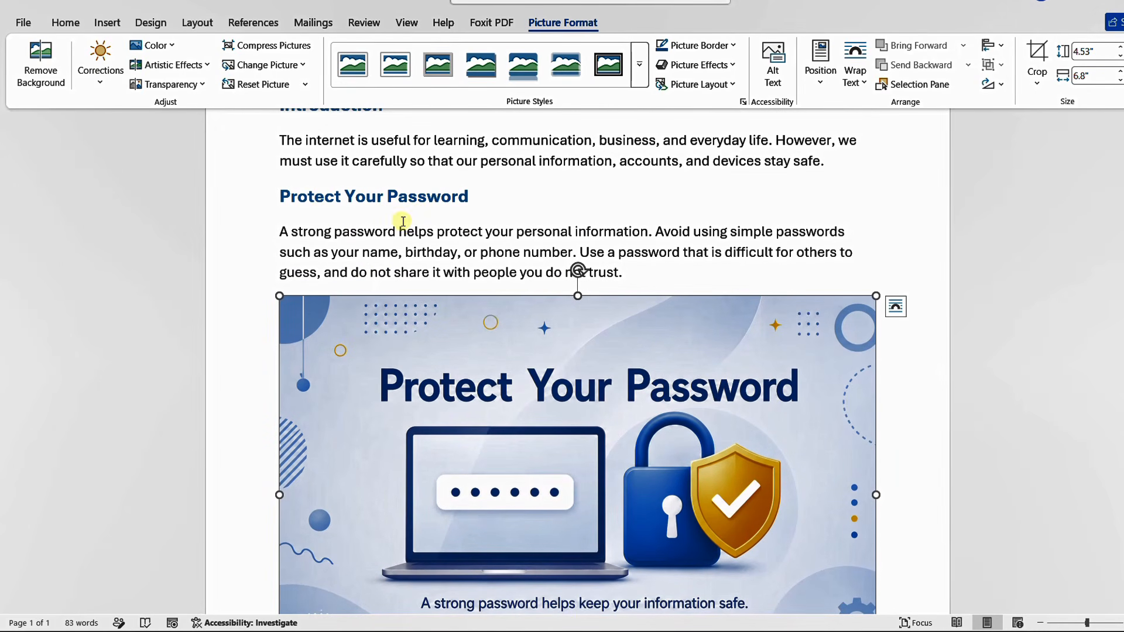
{"action": "scroll", "coordinate": [429, 319], "scroll_direction": "down", "scroll_amount": 3}
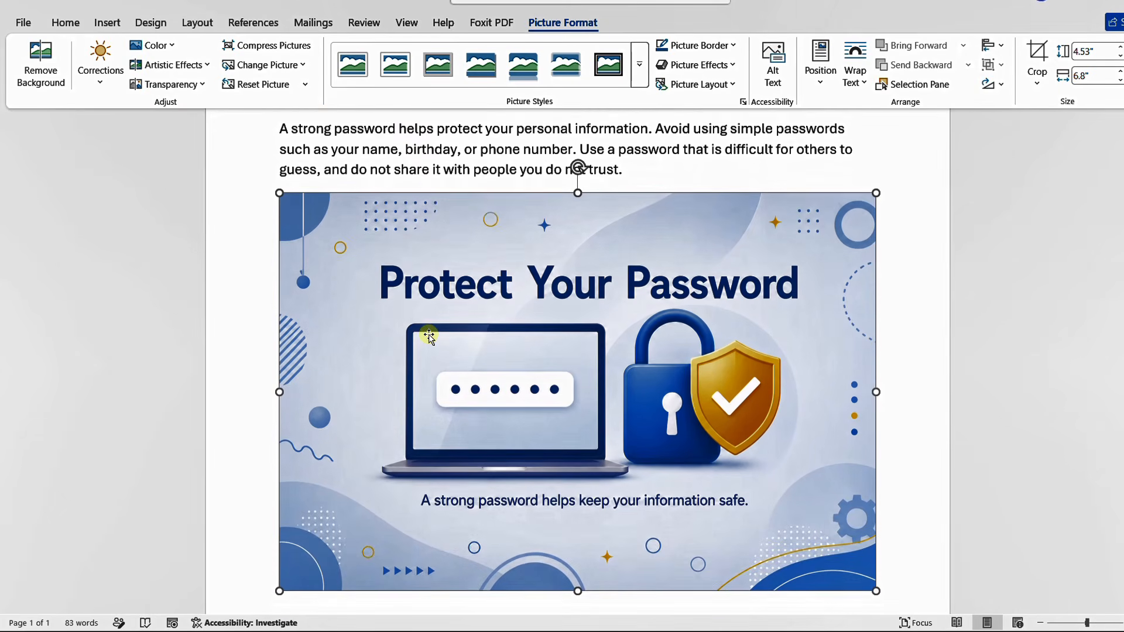
{"action": "scroll", "coordinate": [462, 338], "scroll_direction": "up", "scroll_amount": 2}
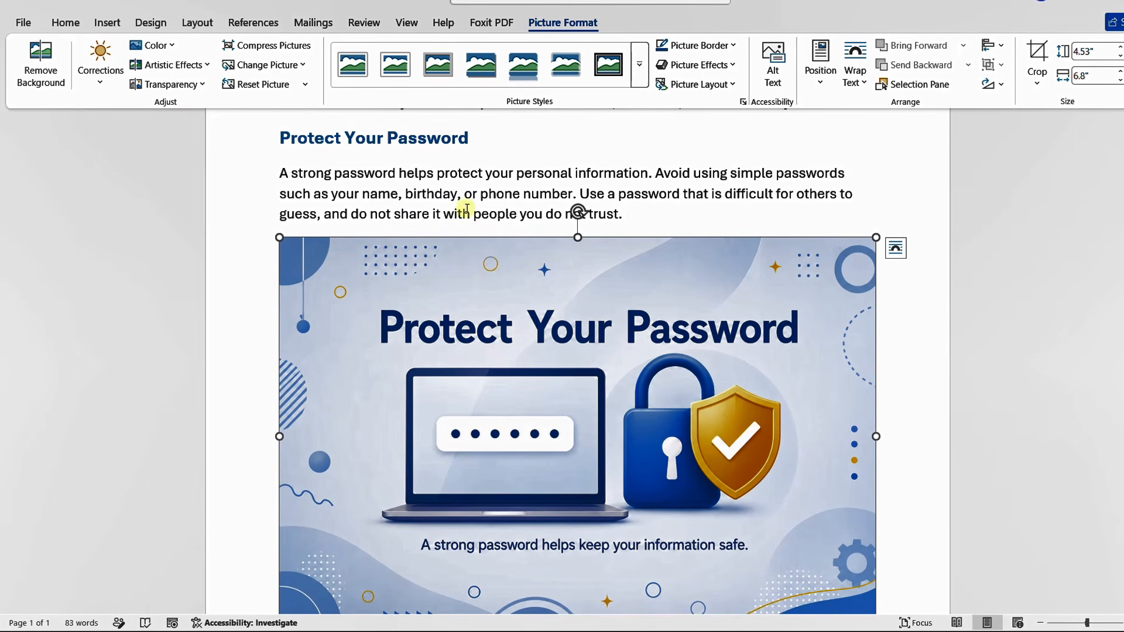
{"action": "scroll", "coordinate": [462, 193], "scroll_direction": "up", "scroll_amount": 3}
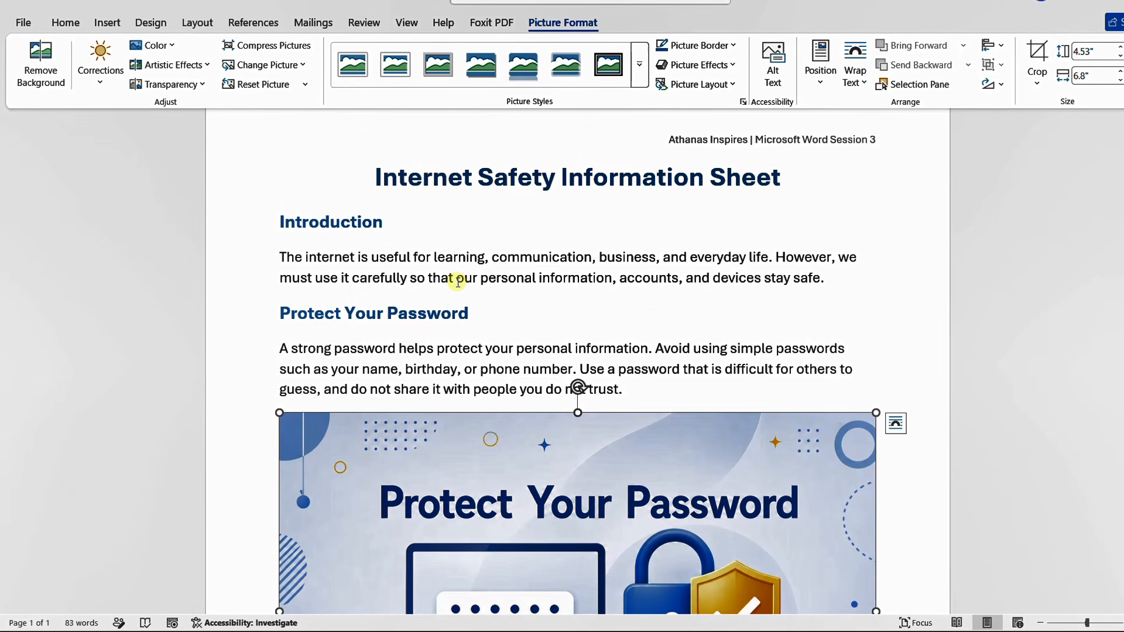
{"action": "scroll", "coordinate": [457, 282], "scroll_direction": "down", "scroll_amount": 3}
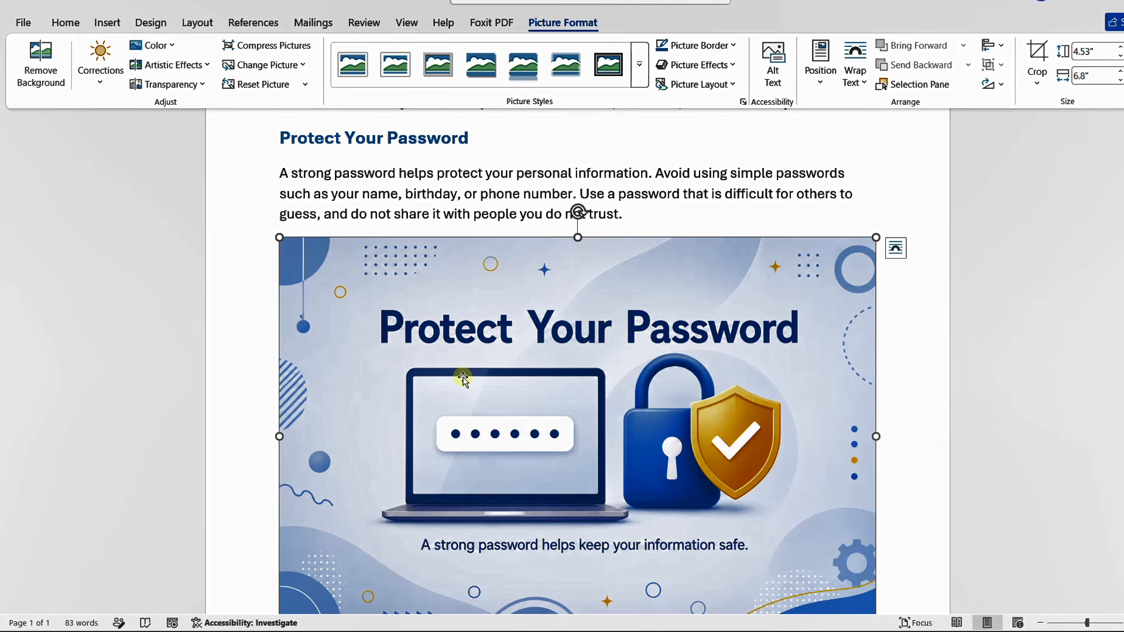
Shrink the inserted picture proportionally from its corner so that it no longer spans the full text width.
{"action": "scroll", "coordinate": [463, 377], "scroll_direction": "down", "scroll_amount": 1}
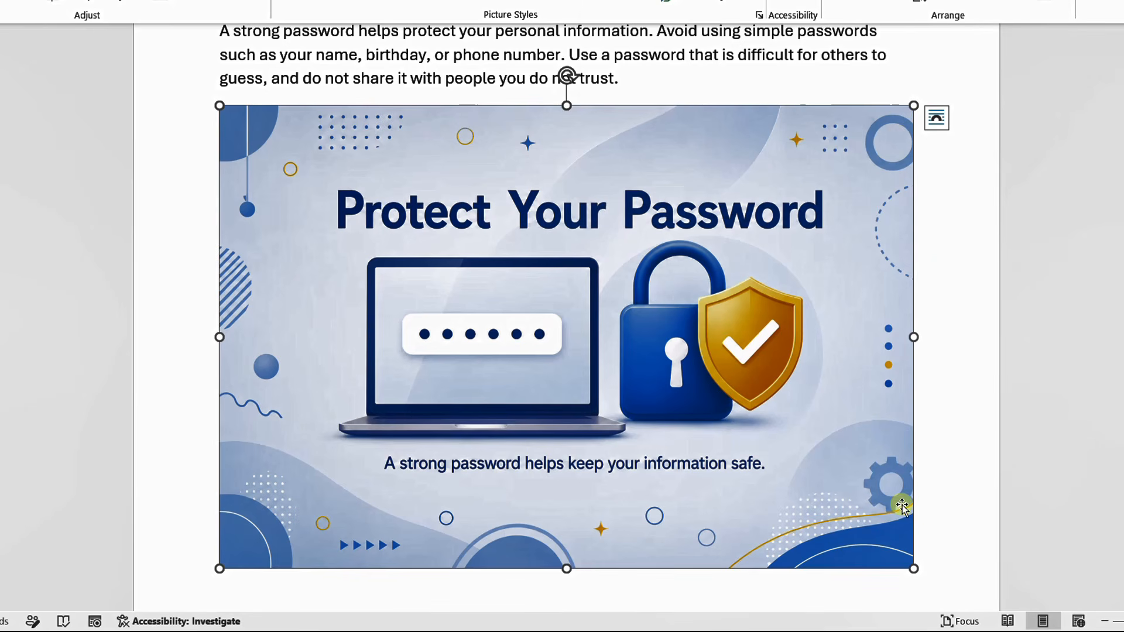
{"action": "left_click_drag", "start_coordinate": [912, 566], "coordinate": [671, 426]}
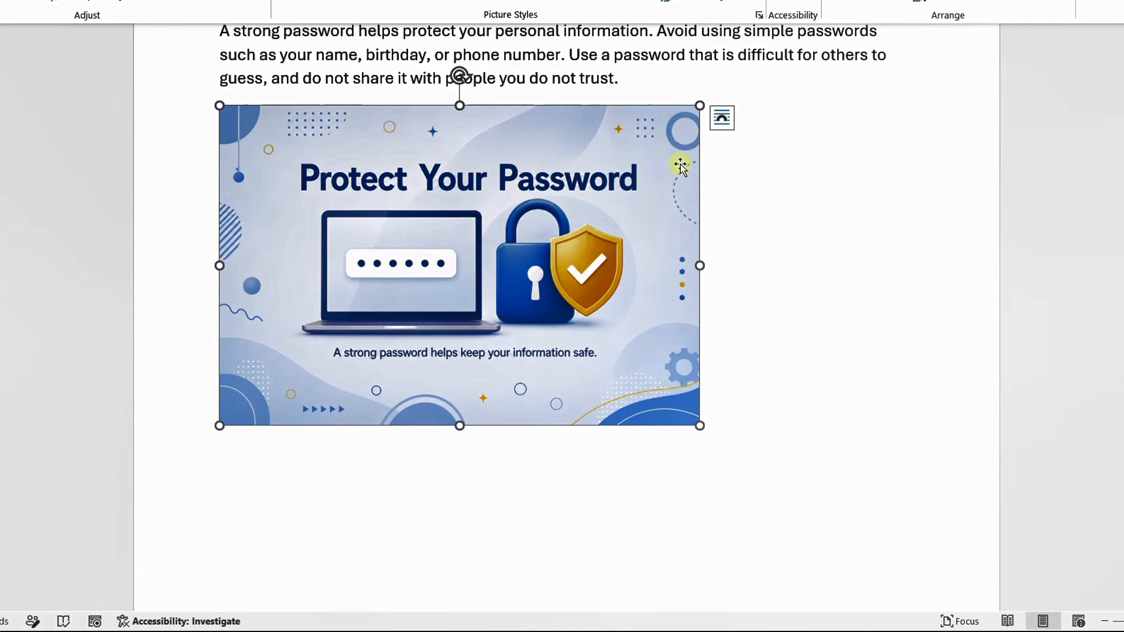
{"action": "mouse_move", "coordinate": [699, 105]}
{"action": "left_mouse_down"}
{"action": "mouse_move", "coordinate": [521, 253]}
{"action": "mouse_move", "coordinate": [714, 120]}
{"action": "left_mouse_up"}
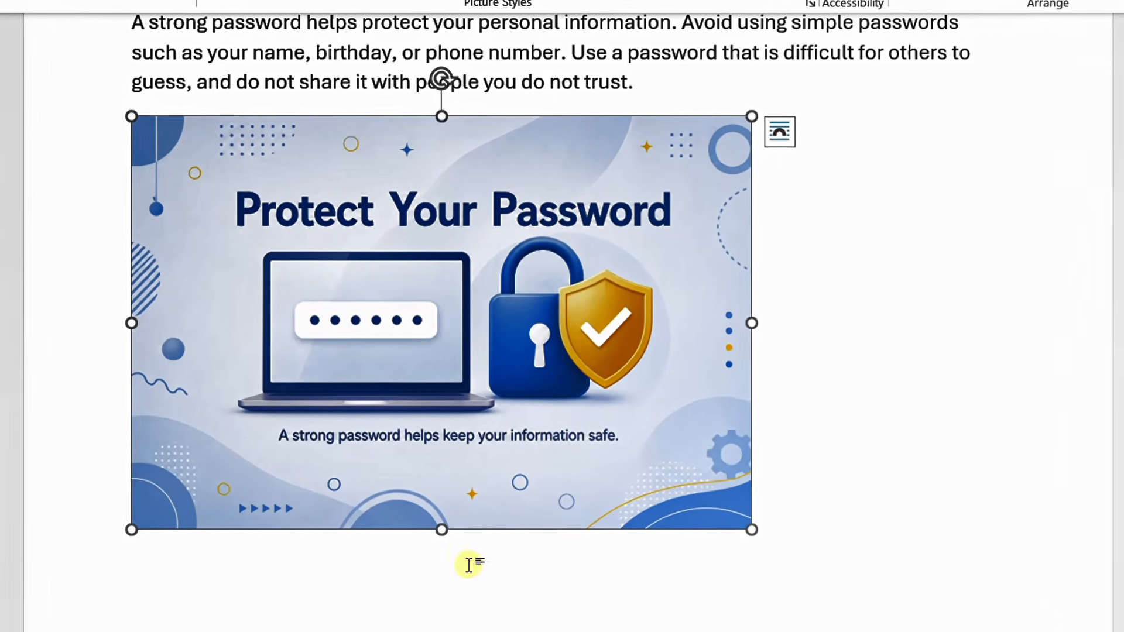
Try changing only the picture's width from its side edge, and undo that change.
{"action": "left_click_drag", "start_coordinate": [752, 323], "coordinate": [1038, 383]}
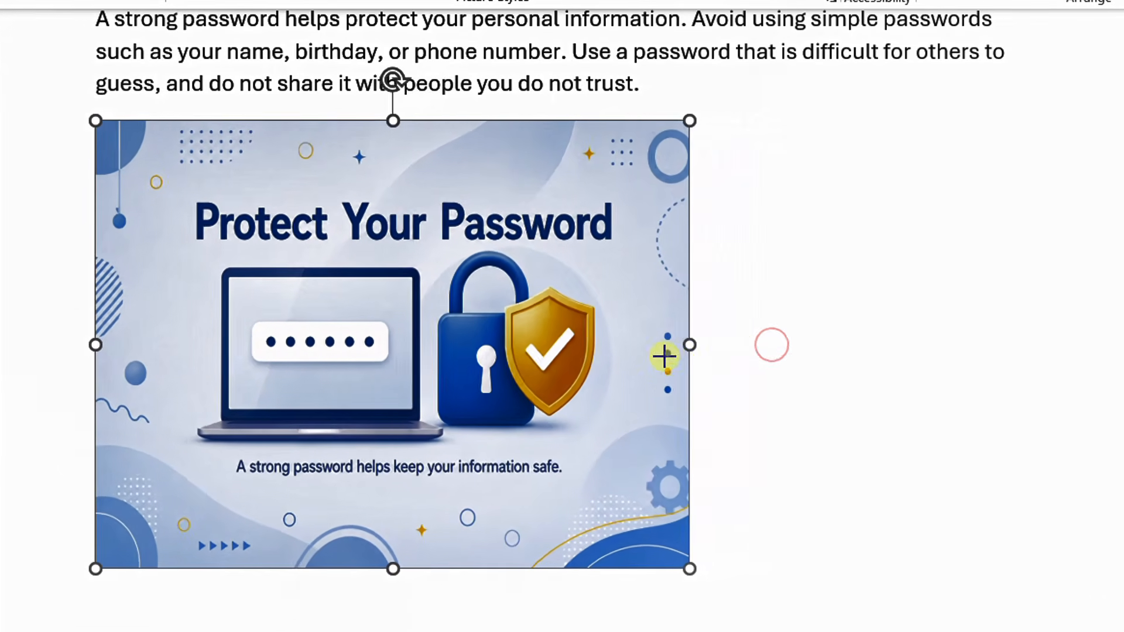
{"action": "key", "text": "ctrl+z"}
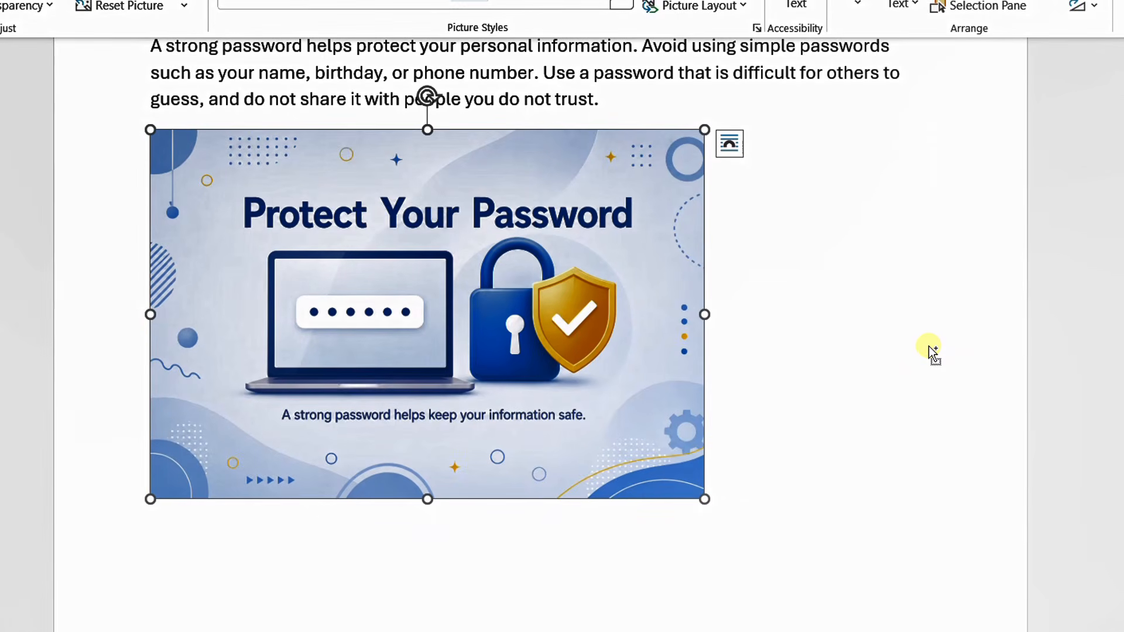
Shrink the picture proportionally to about 3.4" wide by 2.27" high and check it against the page.
{"action": "scroll", "coordinate": [928, 346], "scroll_direction": "up", "scroll_amount": 1}
{"action": "left_click_drag", "start_coordinate": [703, 570], "coordinate": [516, 436]}
{"action": "scroll", "coordinate": [649, 384], "scroll_direction": "up", "scroll_amount": 3}
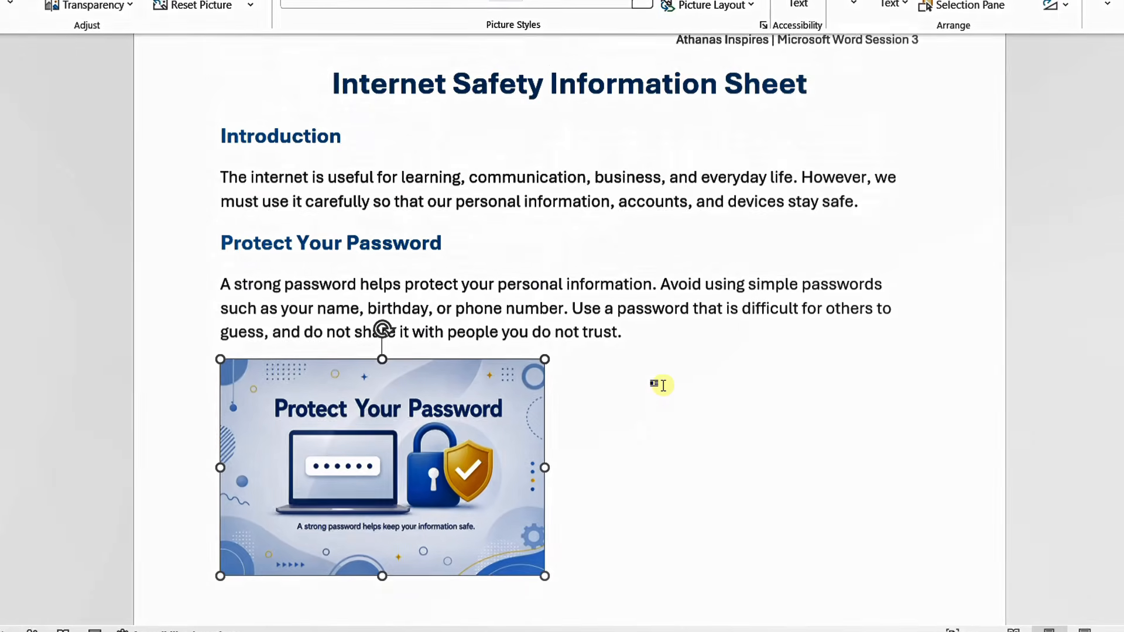
{"action": "left_click", "coordinate": [673, 442]}
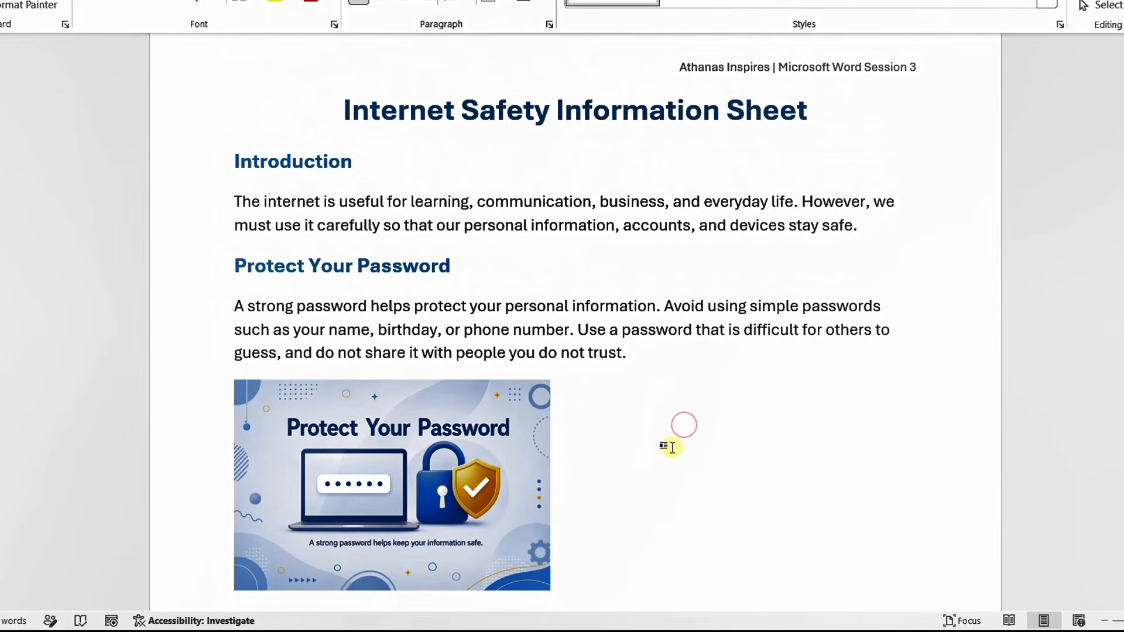
{"action": "scroll", "coordinate": [673, 447], "scroll_direction": "down", "scroll_amount": 2, "text": "ctrl"}
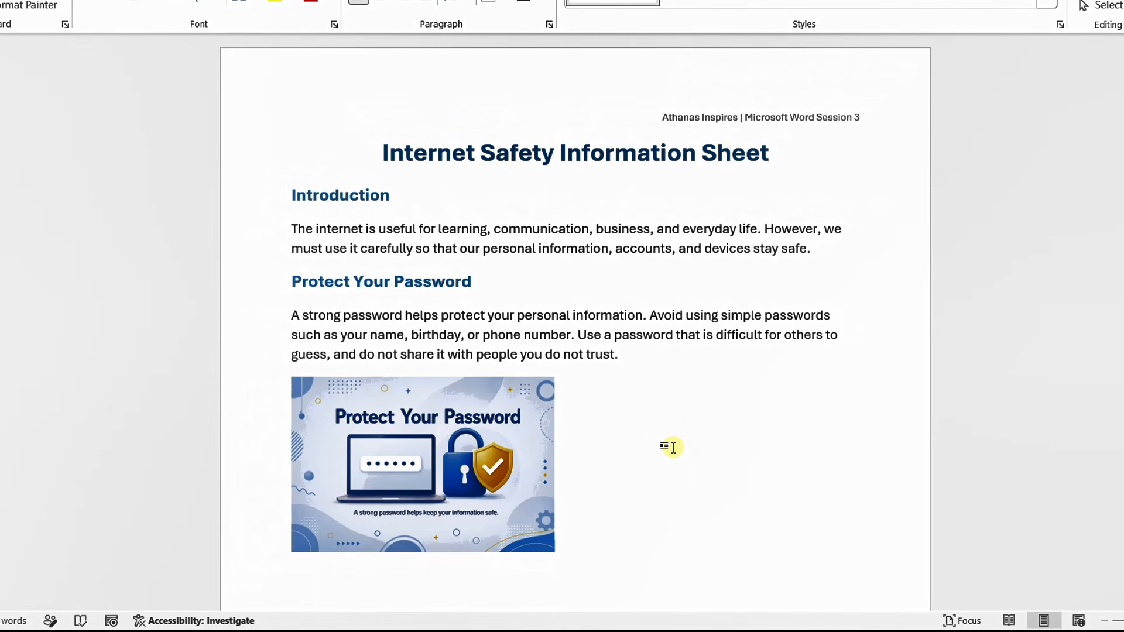
{"action": "left_click", "coordinate": [539, 464]}
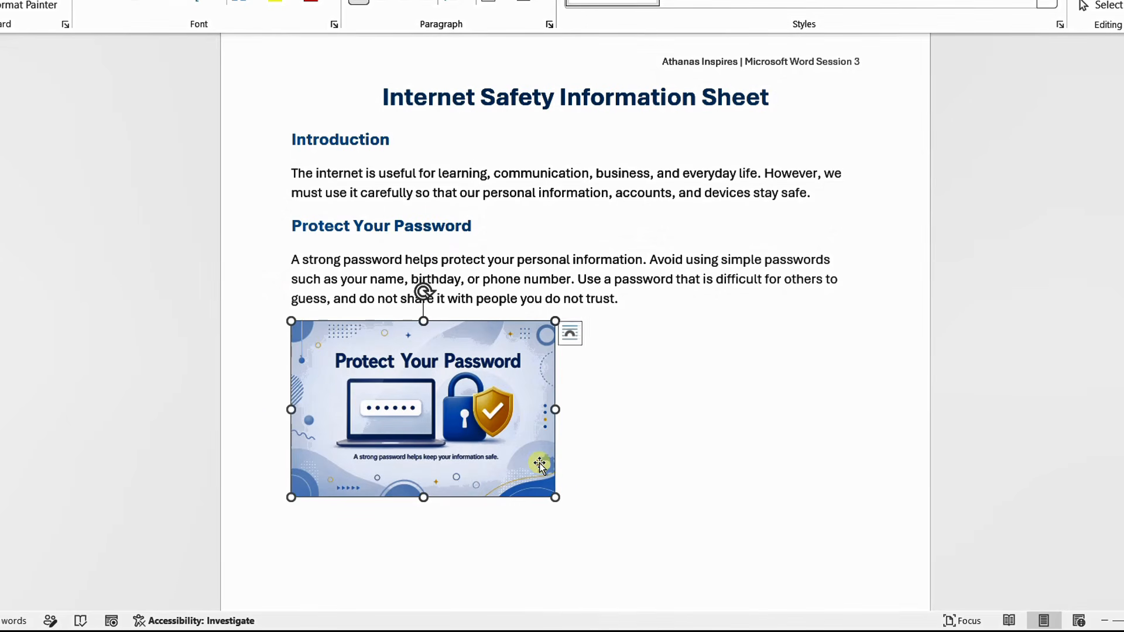
{"action": "left_click", "coordinate": [677, 456]}
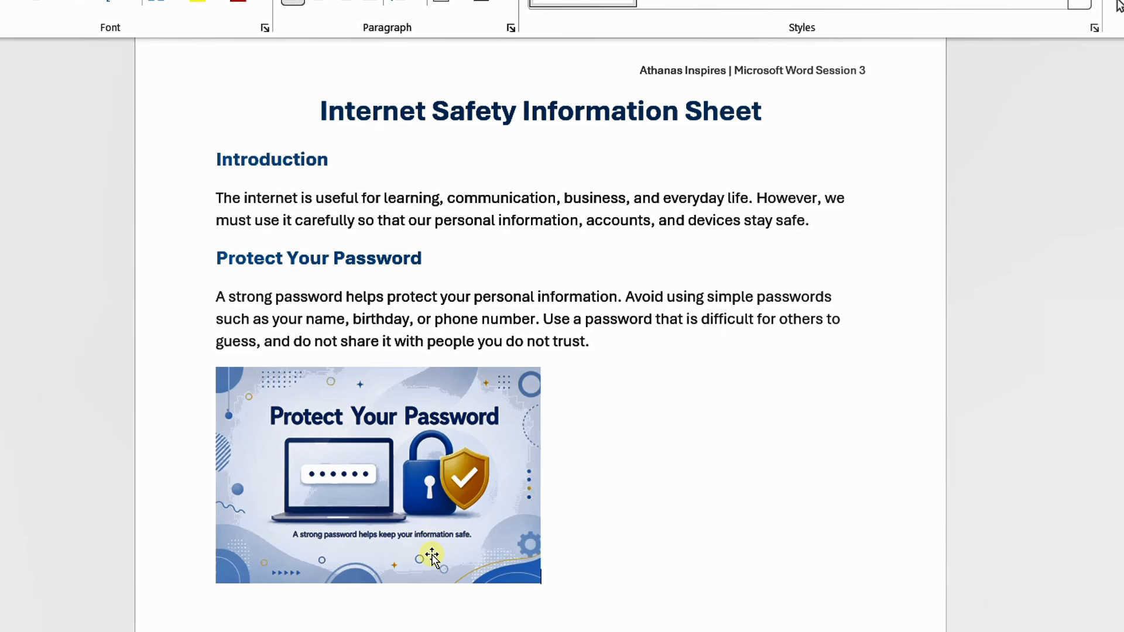
Crop the decorative margins off all four sides of the picture, keeping its title, laptop, padlock, shield and caption.
{"action": "left_click", "coordinate": [399, 520]}
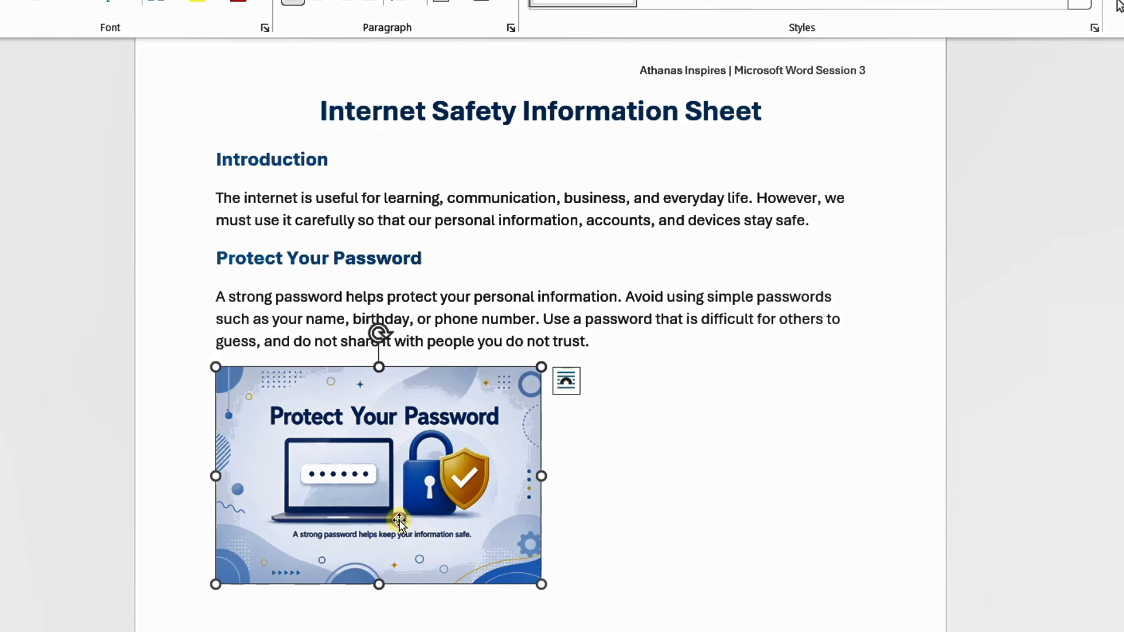
{"action": "scroll", "coordinate": [504, 200], "scroll_direction": "down", "scroll_amount": 3}
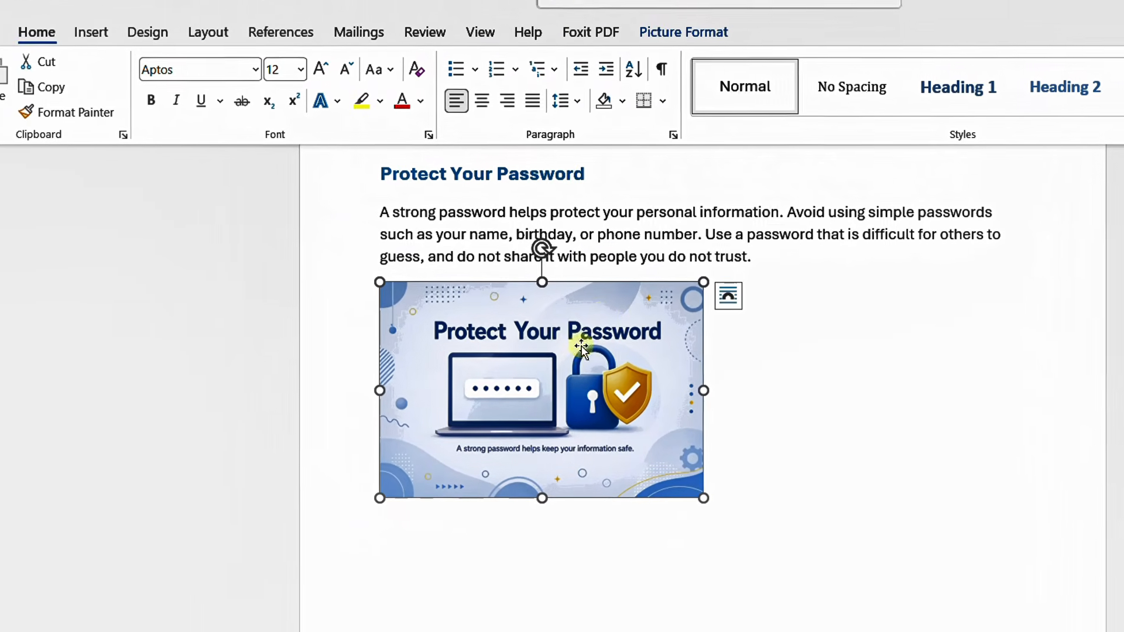
{"action": "left_click", "coordinate": [721, 61]}
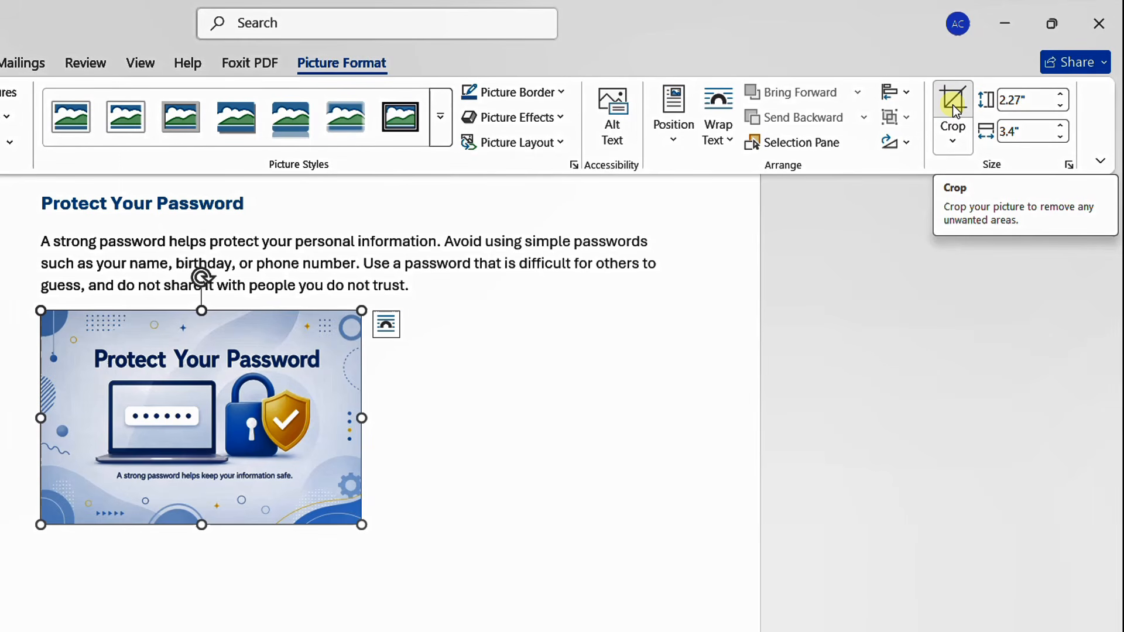
{"action": "left_click", "coordinate": [955, 110]}
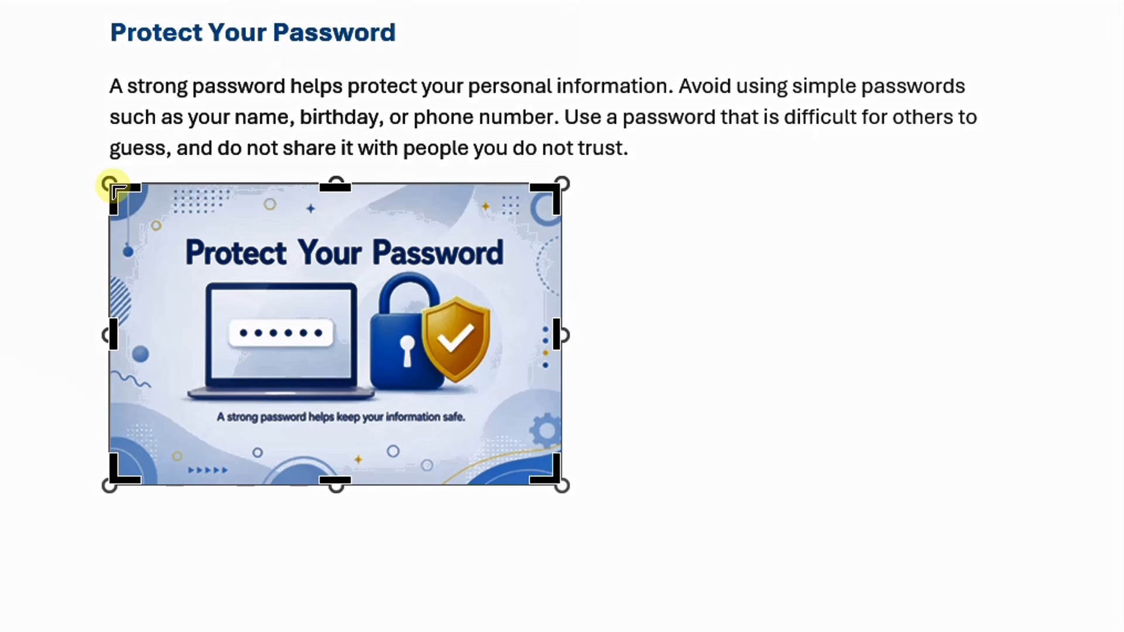
{"action": "left_click_drag", "start_coordinate": [110, 185], "coordinate": [156, 221]}
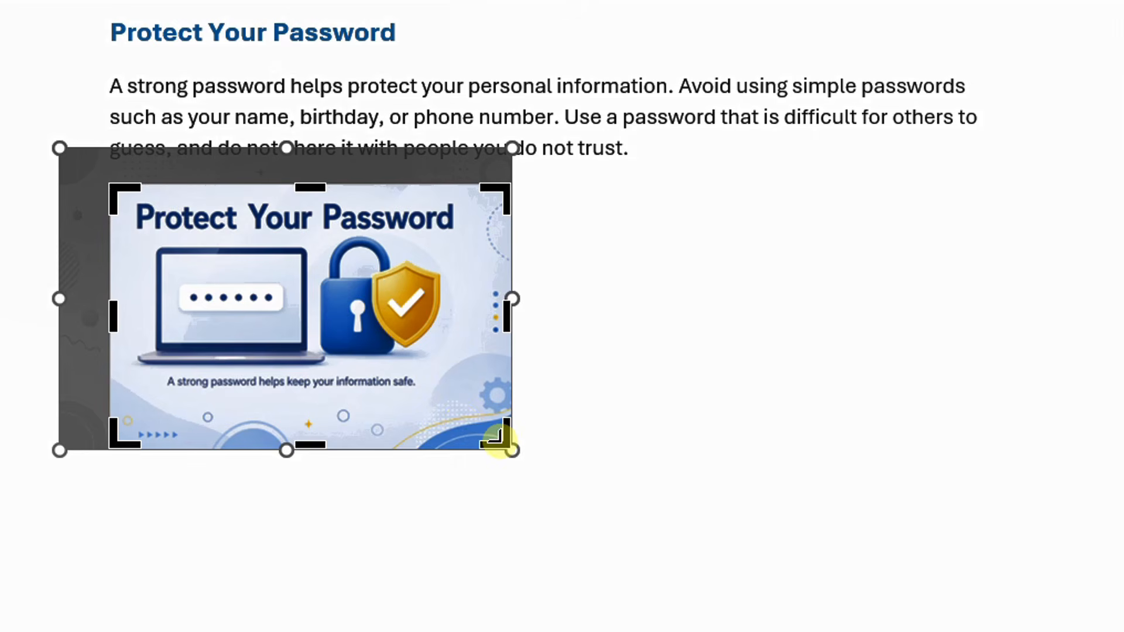
{"action": "left_click_drag", "start_coordinate": [497, 436], "coordinate": [469, 400]}
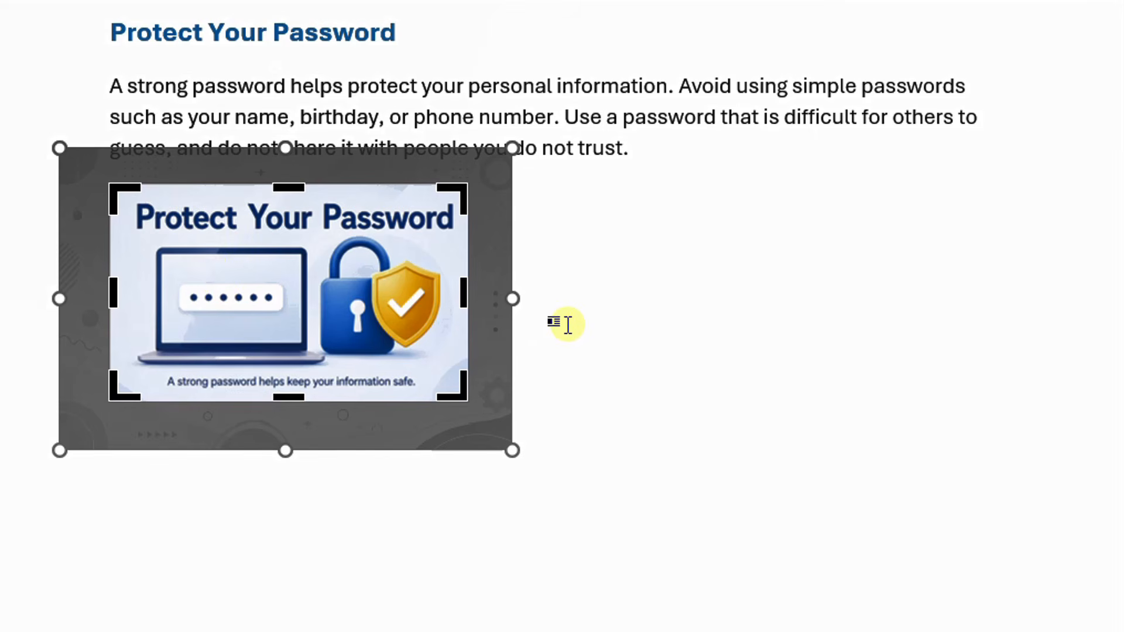
{"action": "left_click", "coordinate": [629, 304]}
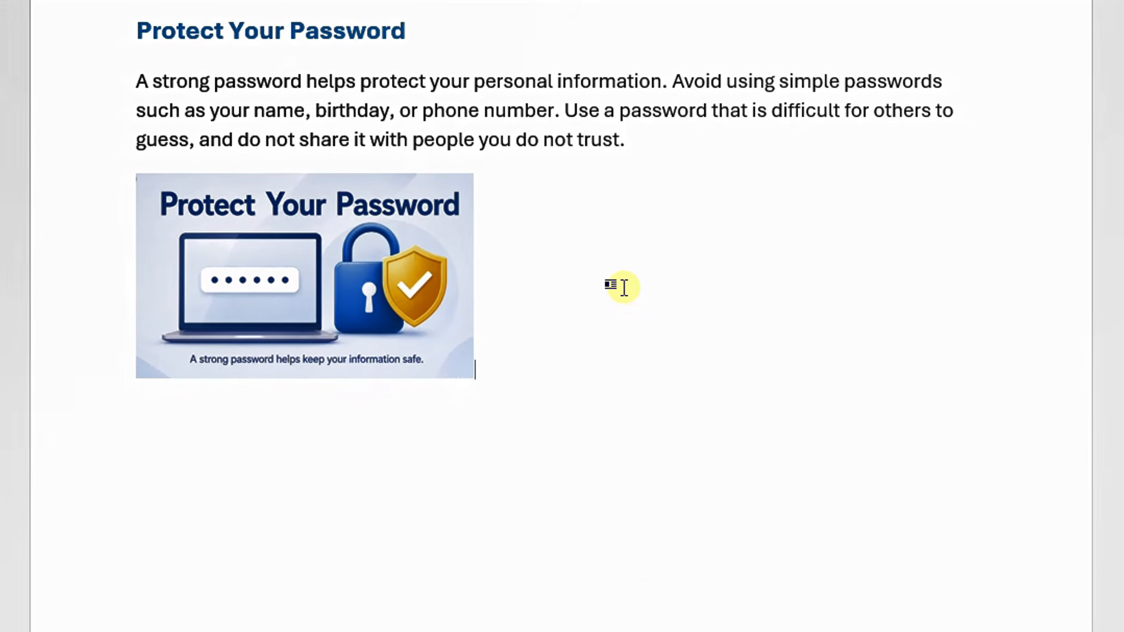
Check how the cropped picture sits below the Protect Your Password paragraph and select it.
{"action": "scroll", "coordinate": [619, 281], "scroll_direction": "up", "scroll_amount": 5}
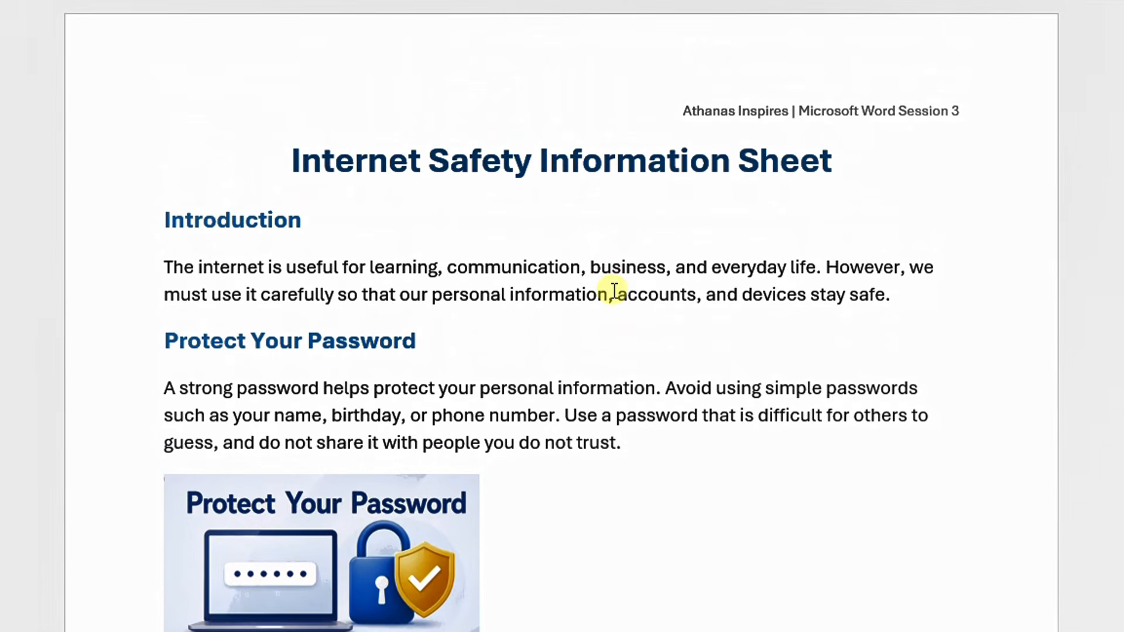
{"action": "scroll", "coordinate": [614, 291], "scroll_direction": "down", "scroll_amount": 3}
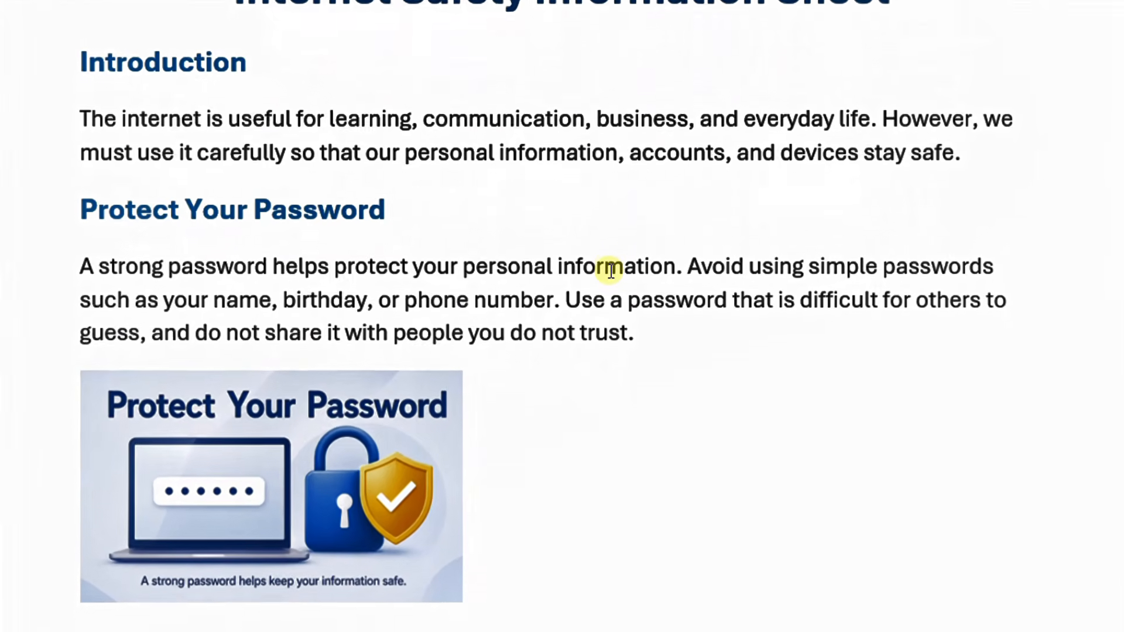
{"action": "scroll", "coordinate": [607, 261], "scroll_direction": "up", "scroll_amount": 3}
{"action": "scroll", "coordinate": [607, 261], "scroll_direction": "down", "scroll_amount": 3}
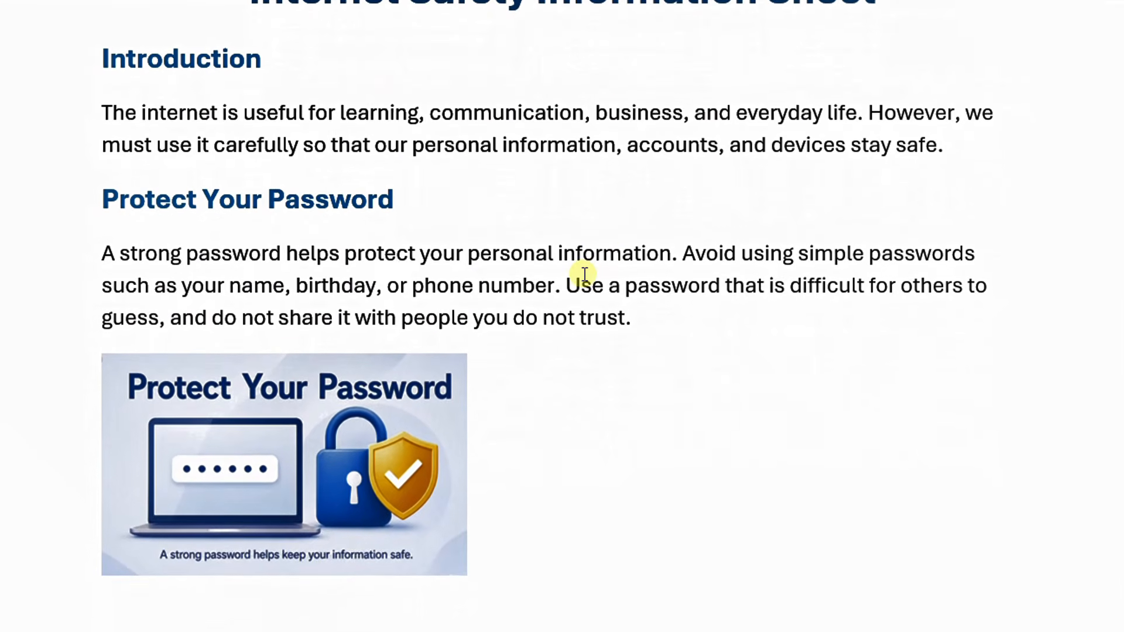
{"action": "scroll", "coordinate": [584, 273], "scroll_direction": "up", "scroll_amount": 3}
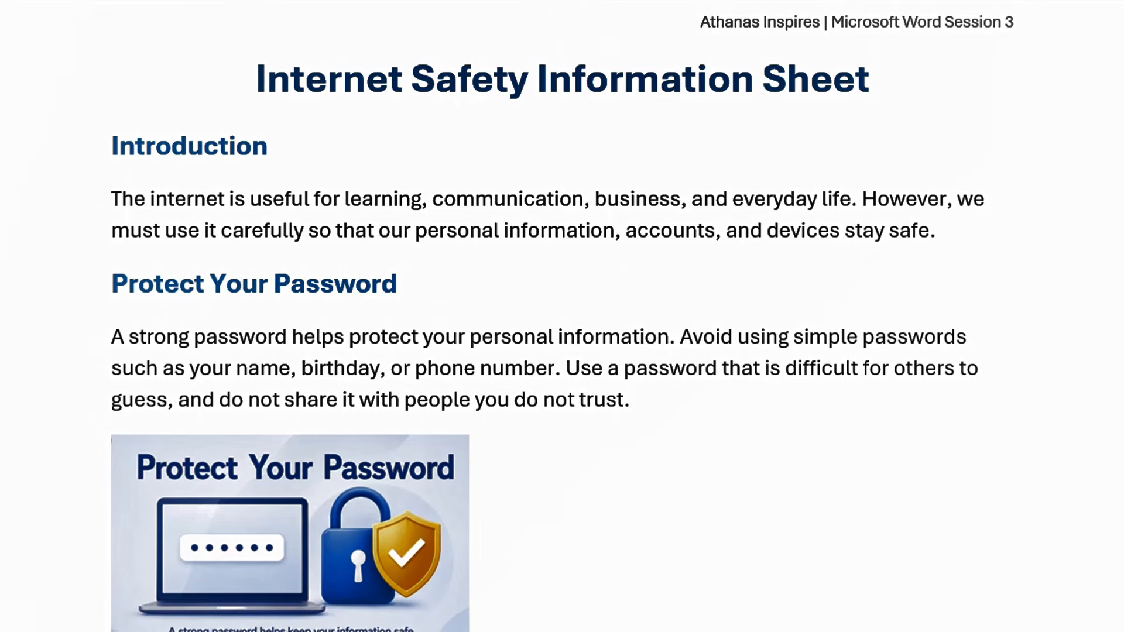
{"action": "scroll", "coordinate": [562, 316], "scroll_direction": "down", "scroll_amount": 2}
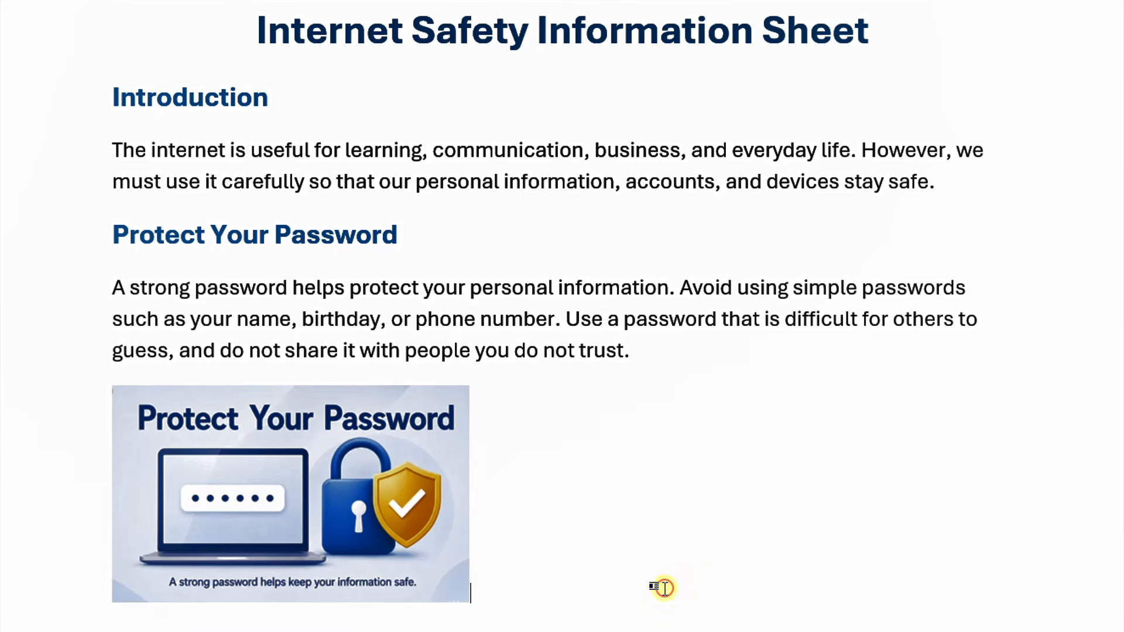
{"action": "left_click", "coordinate": [389, 518]}
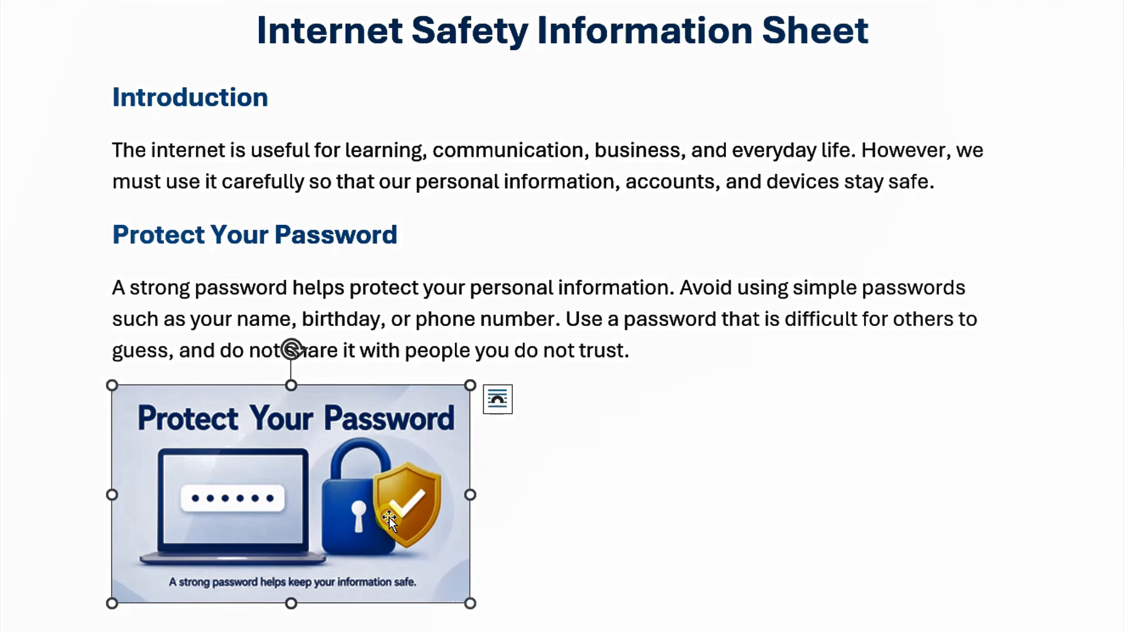
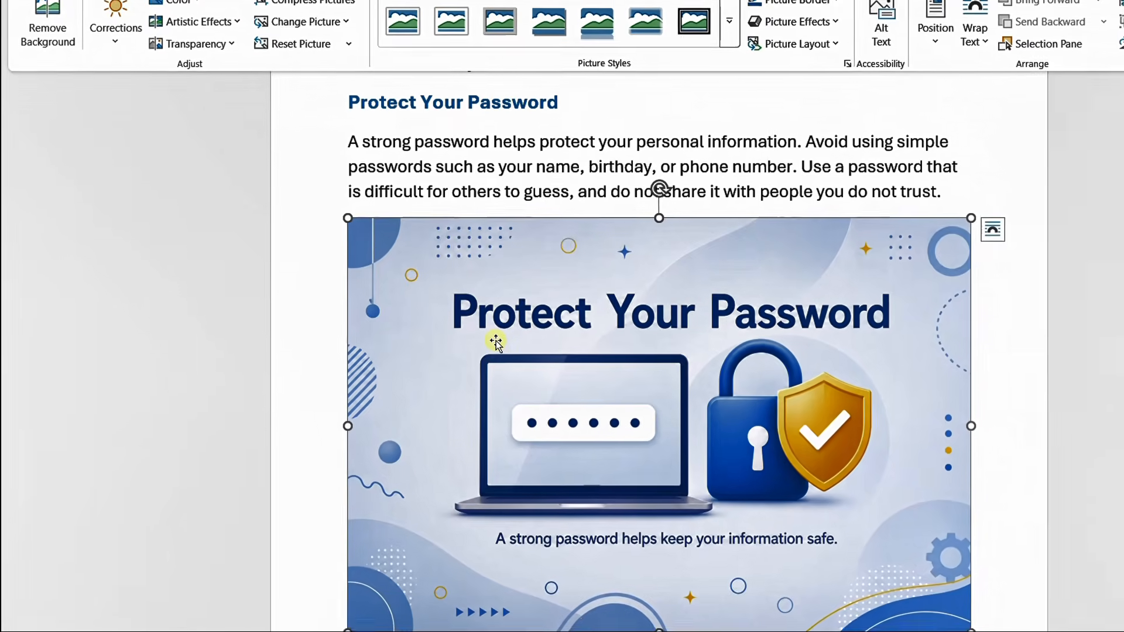
Crop the full-size picture from two opposite corners to about 5.04" wide by 3.09" high, keeping its title, laptop, padlock, shield and caption.
{"action": "scroll", "coordinate": [515, 351], "scroll_direction": "down", "scroll_amount": 2}
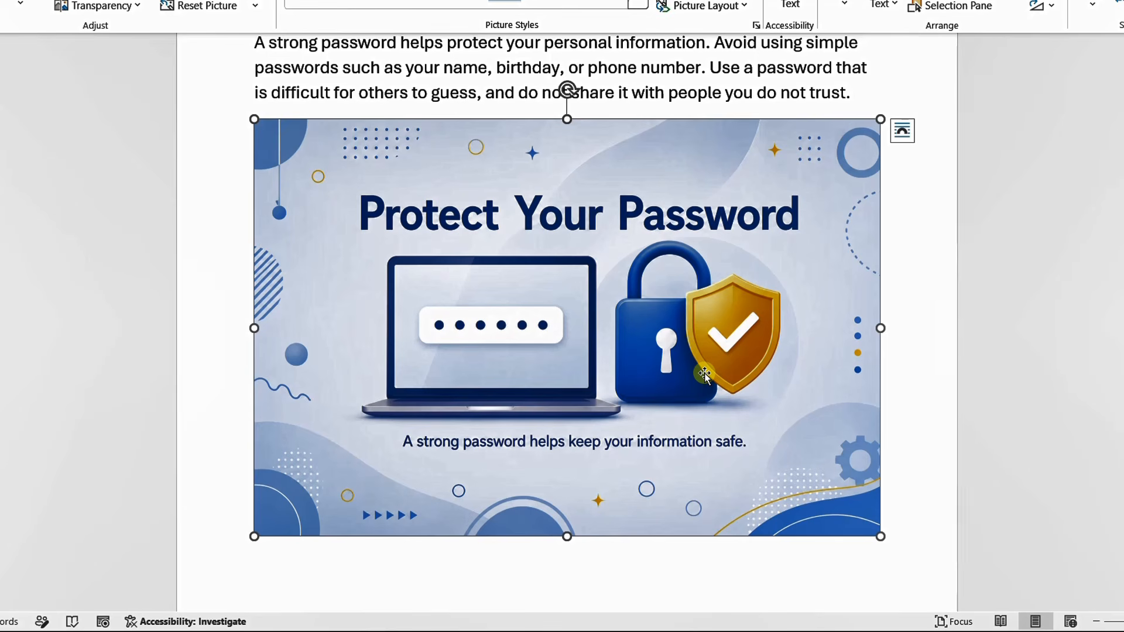
{"action": "left_click_drag", "start_coordinate": [705, 373], "coordinate": [627, 112]}
{"action": "left_click_drag", "start_coordinate": [640, 529], "coordinate": [592, 572]}
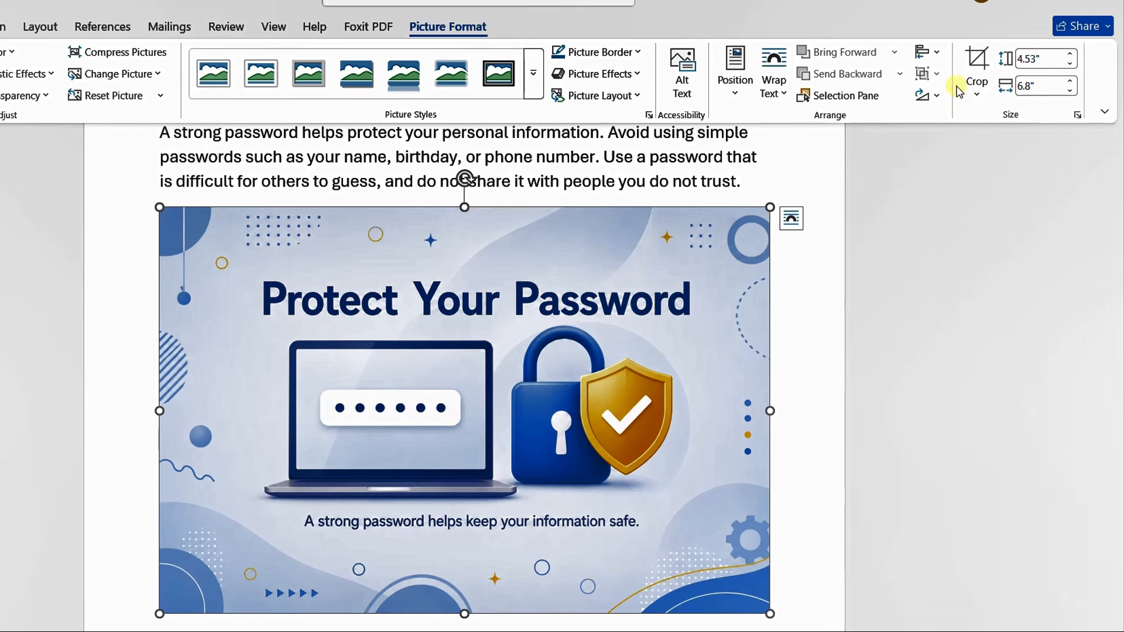
{"action": "left_click", "coordinate": [977, 61]}
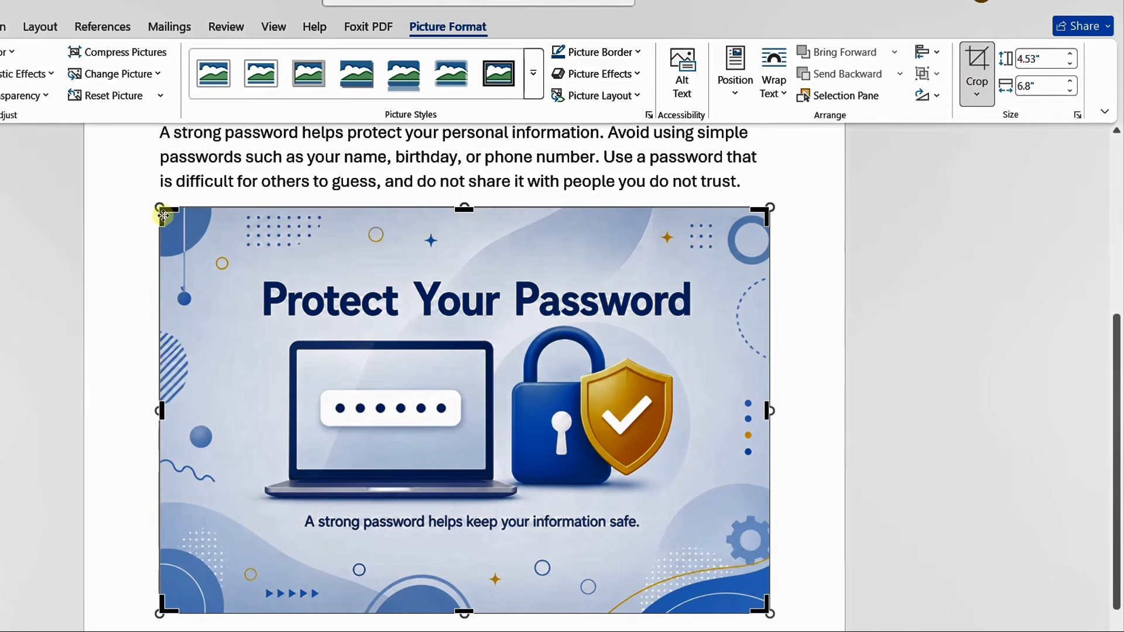
{"action": "left_click_drag", "start_coordinate": [163, 213], "coordinate": [245, 262]}
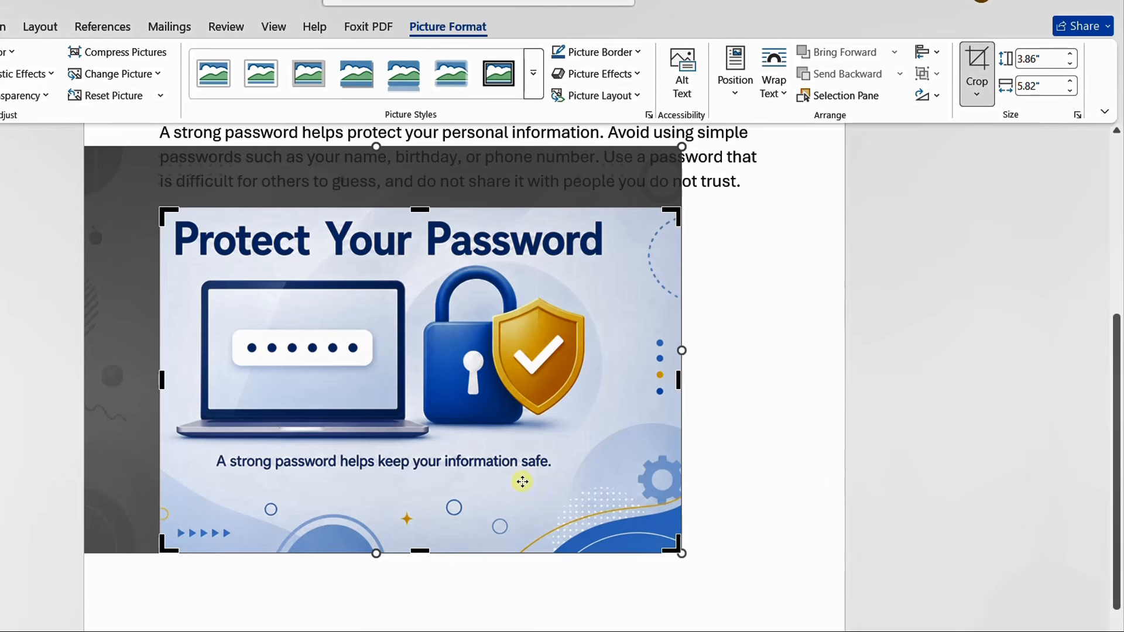
{"action": "left_click_drag", "start_coordinate": [678, 550], "coordinate": [609, 480]}
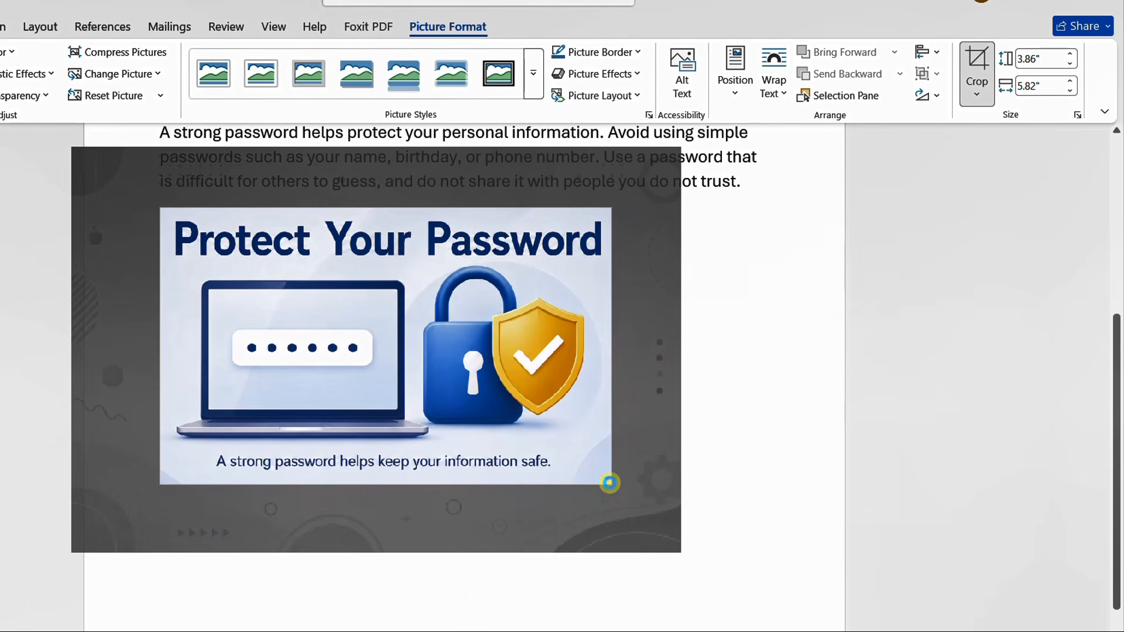
{"action": "left_click", "coordinate": [735, 431]}
Shrink the cropped picture proportionally from its corner to well under half the text width.
{"action": "left_click", "coordinate": [445, 480]}
{"action": "scroll", "coordinate": [446, 480], "scroll_direction": "up", "scroll_amount": 2}
{"action": "scroll", "coordinate": [445, 474], "scroll_direction": "down", "scroll_amount": 3}
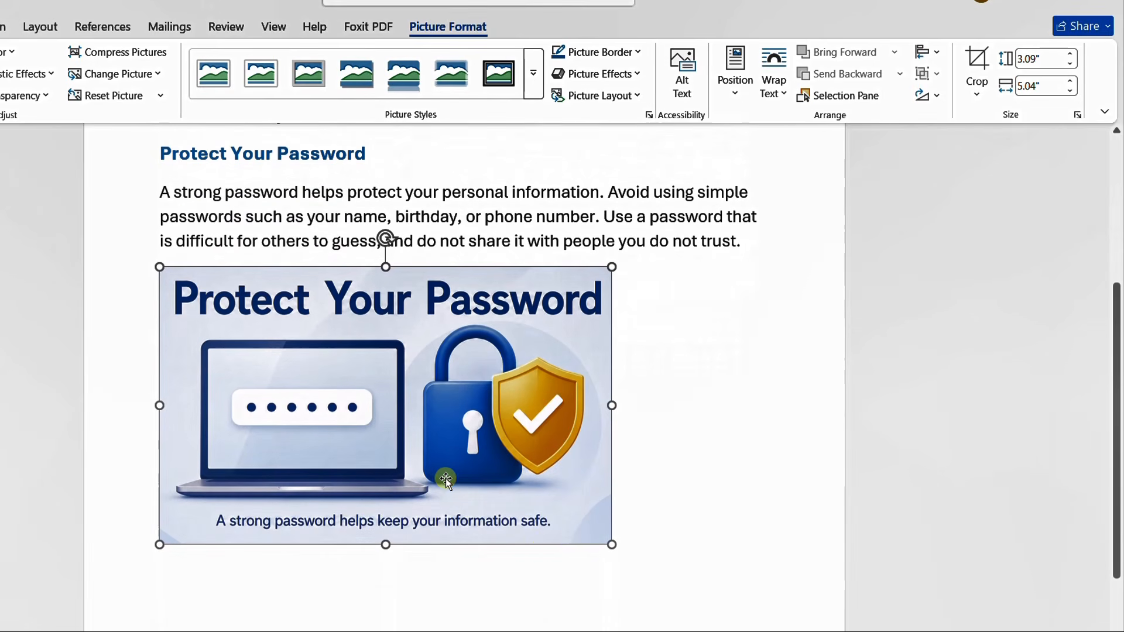
{"action": "left_click_drag", "start_coordinate": [607, 543], "coordinate": [322, 398]}
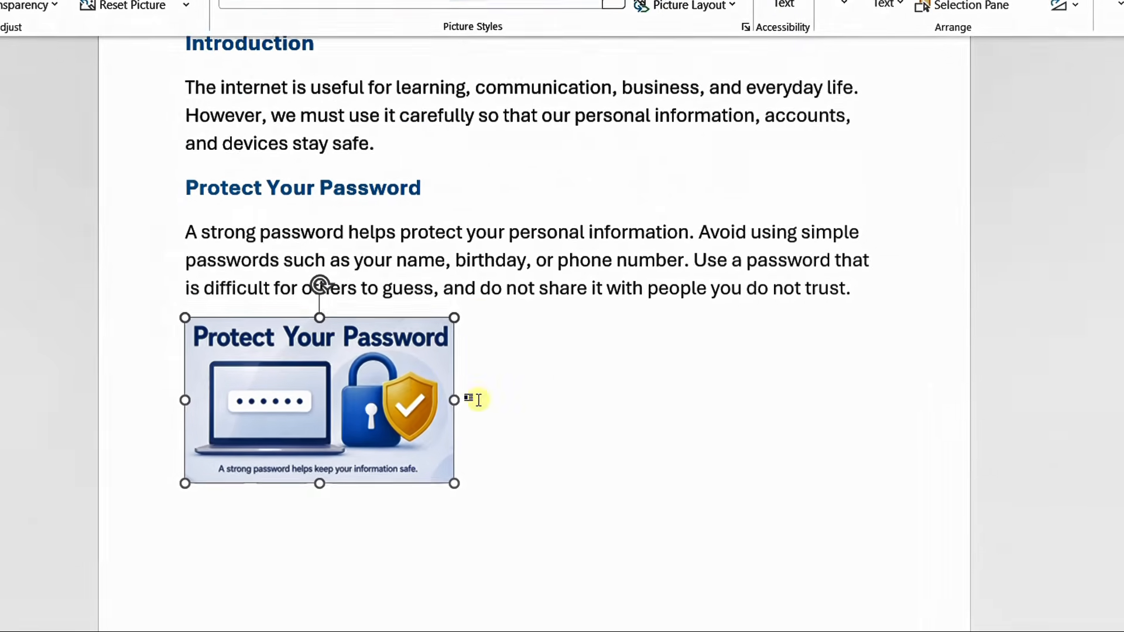
{"action": "left_click", "coordinate": [586, 239]}
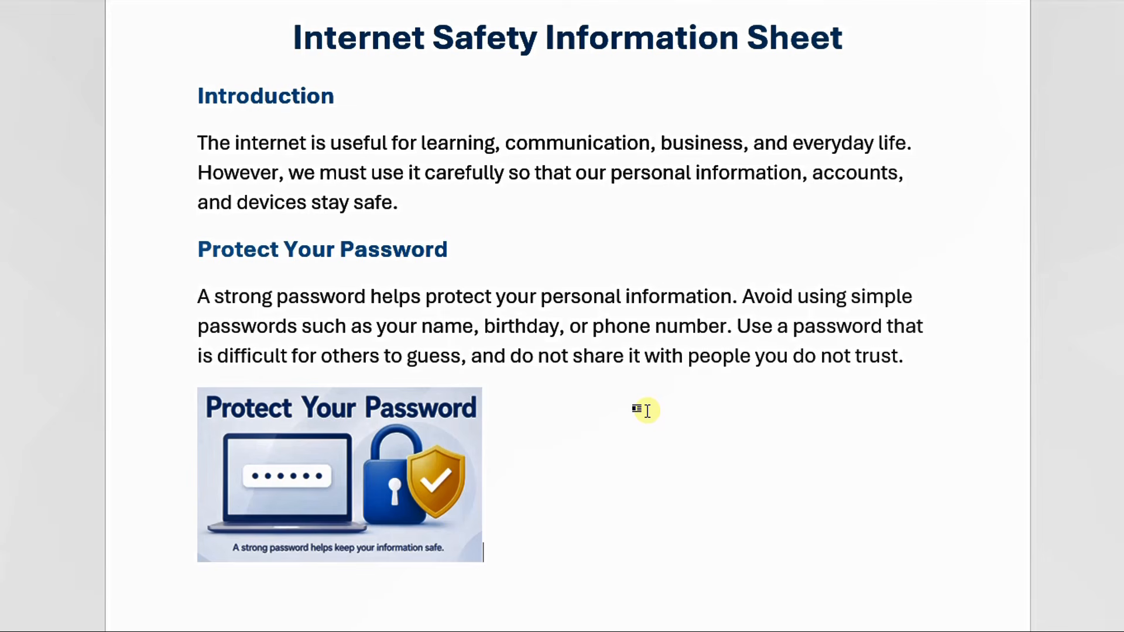
Set the picture's text wrapping to In Line with Text.
{"action": "left_click", "coordinate": [313, 468]}
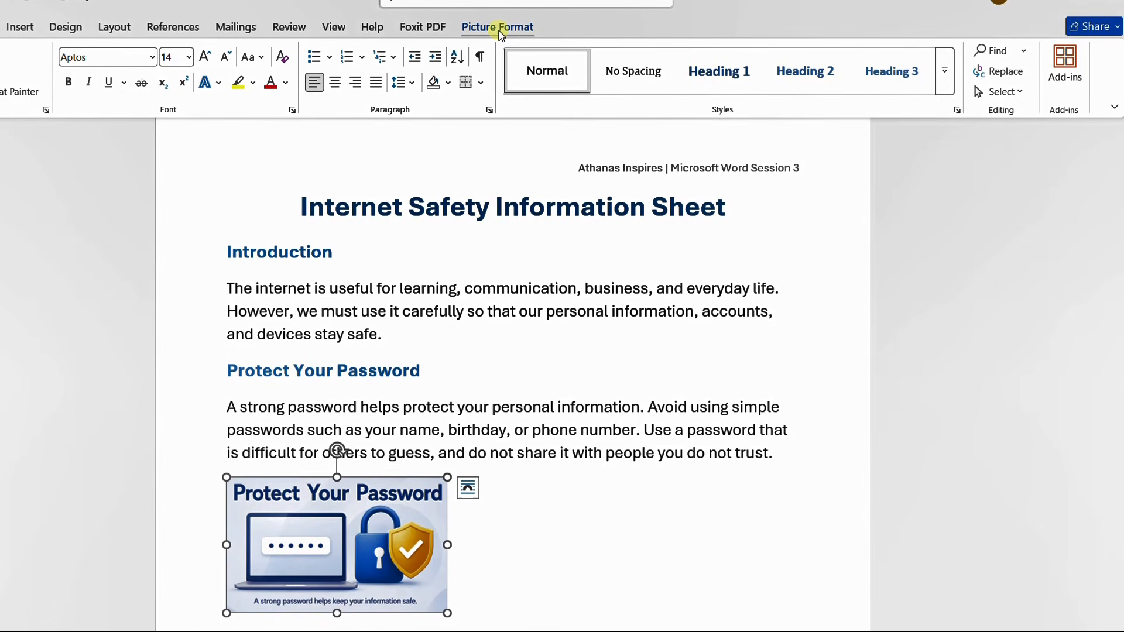
{"action": "left_click", "coordinate": [491, 26]}
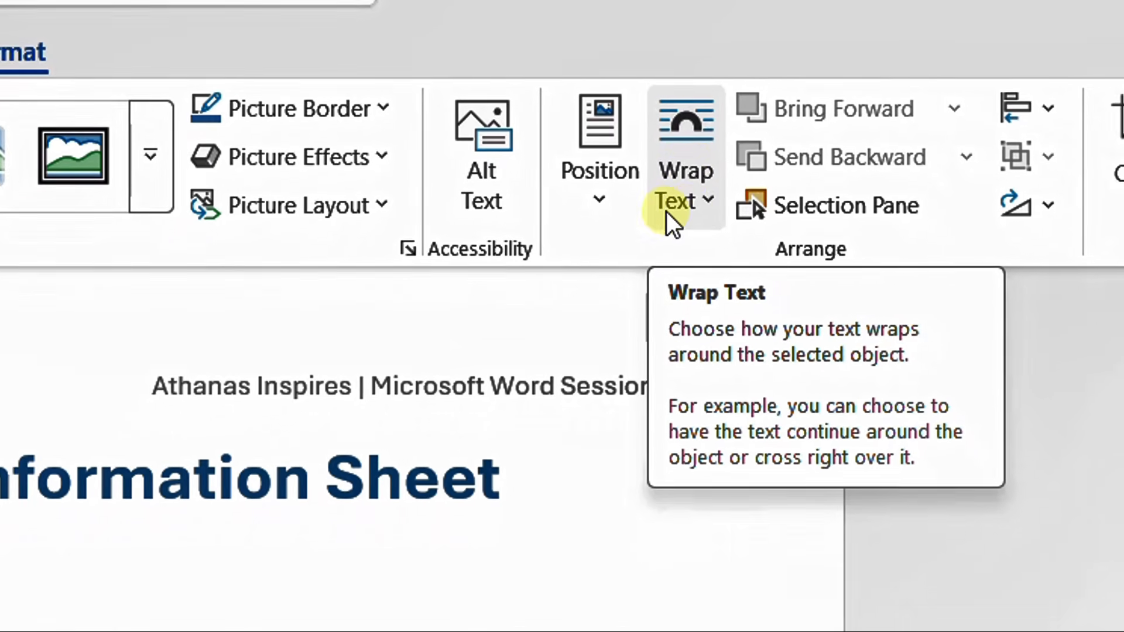
{"action": "left_click", "coordinate": [676, 127]}
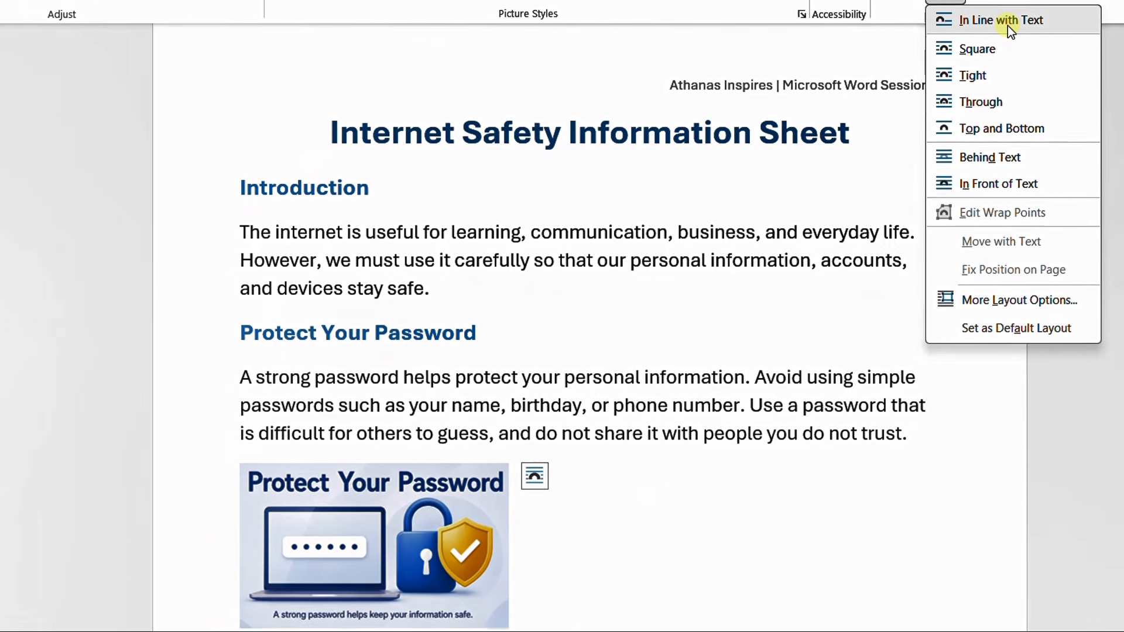
{"action": "left_click", "coordinate": [1009, 26]}
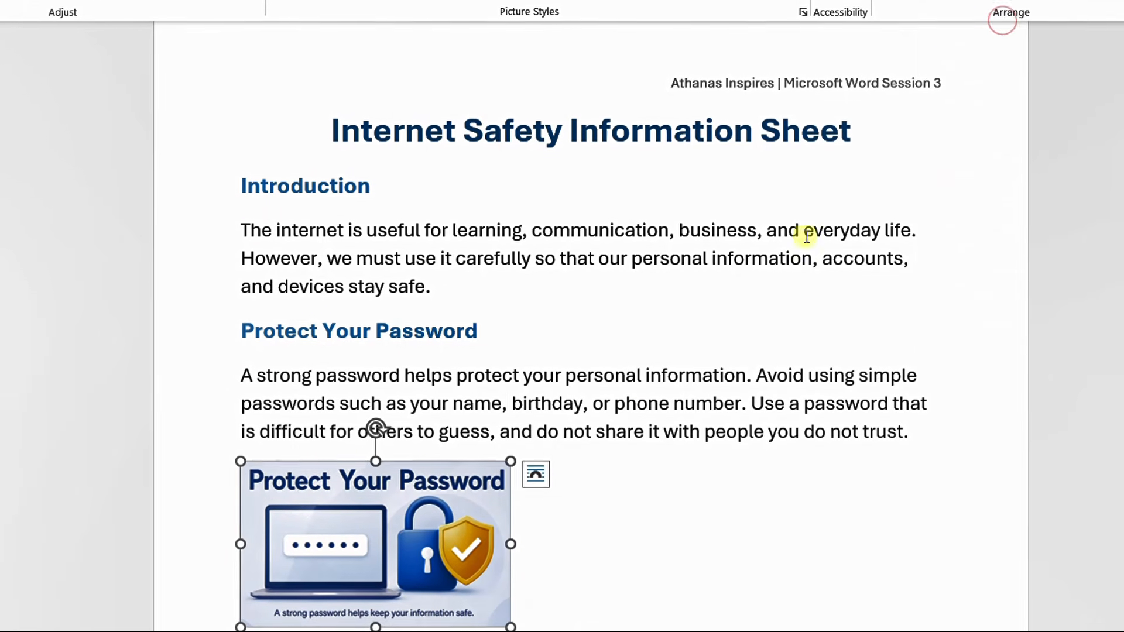
Try moving the inline picture to several places within the Protect Your Password paragraph, and return it to the line below the text.
{"action": "left_click_drag", "start_coordinate": [445, 502], "coordinate": [491, 414]}
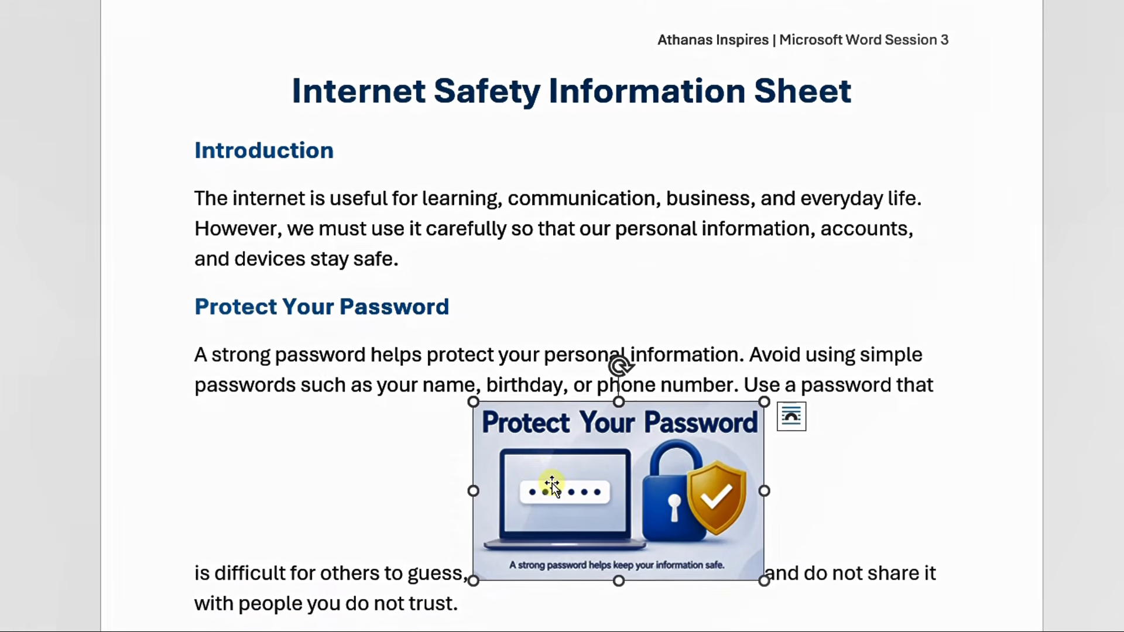
{"action": "left_click_drag", "start_coordinate": [555, 483], "coordinate": [483, 377]}
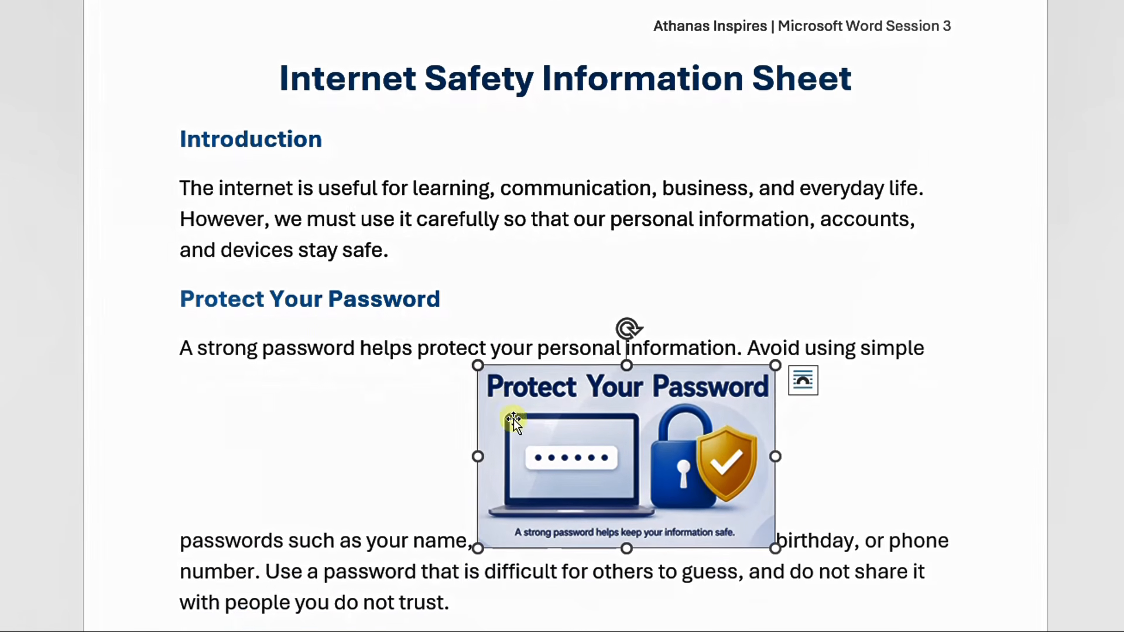
{"action": "left_click", "coordinate": [572, 456]}
{"action": "left_click_drag", "start_coordinate": [549, 443], "coordinate": [492, 420]}
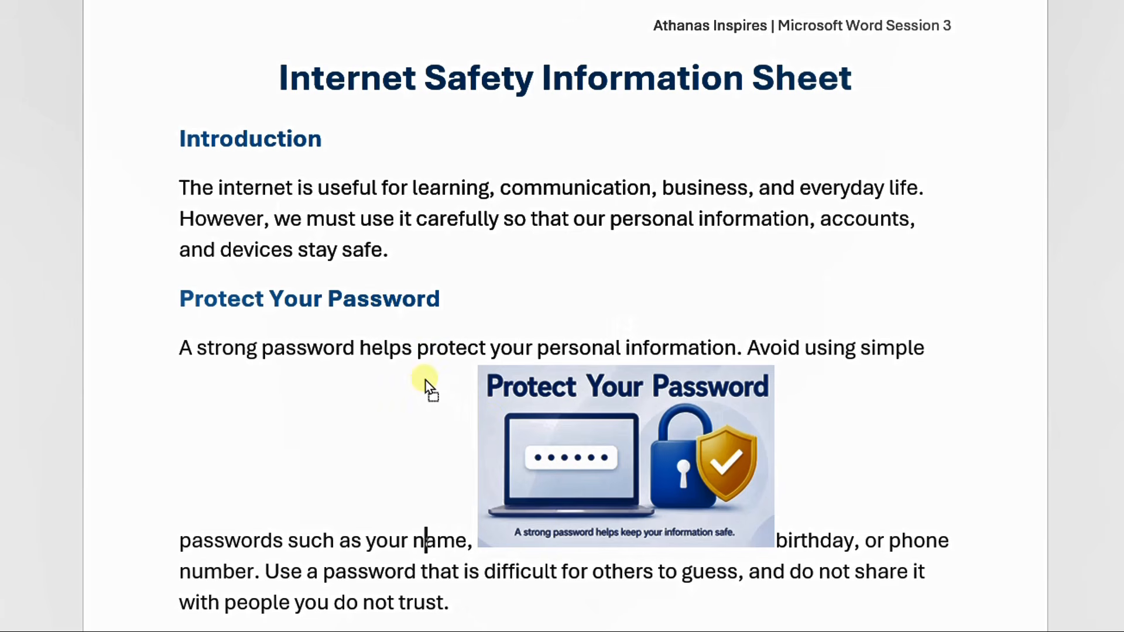
{"action": "left_click_drag", "start_coordinate": [417, 364], "coordinate": [402, 338]}
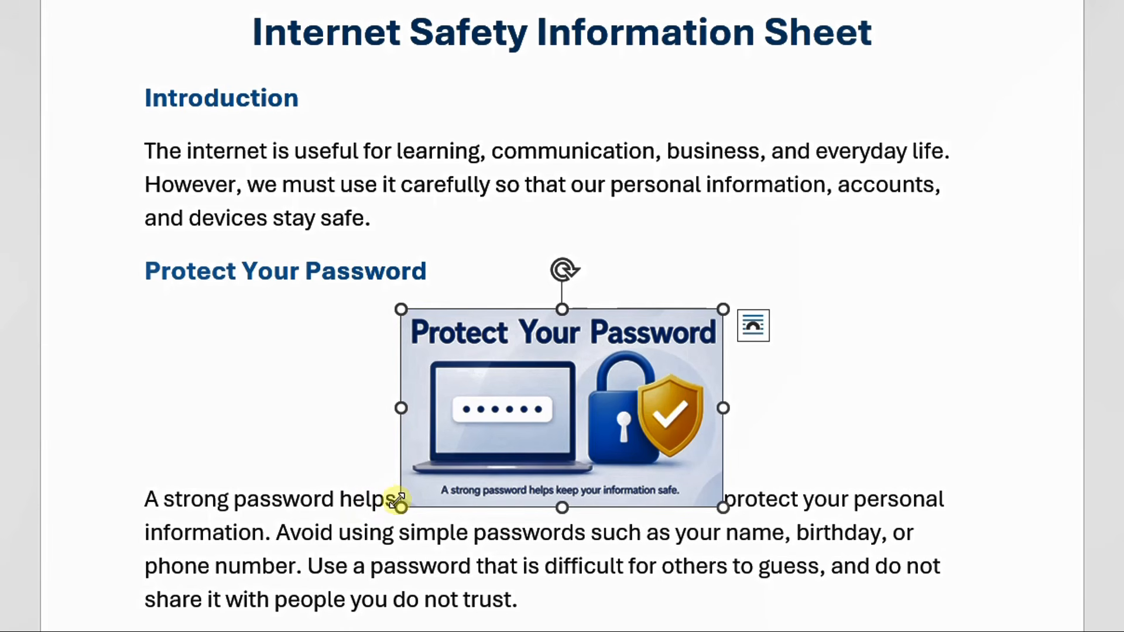
{"action": "left_click_drag", "start_coordinate": [454, 451], "coordinate": [451, 564]}
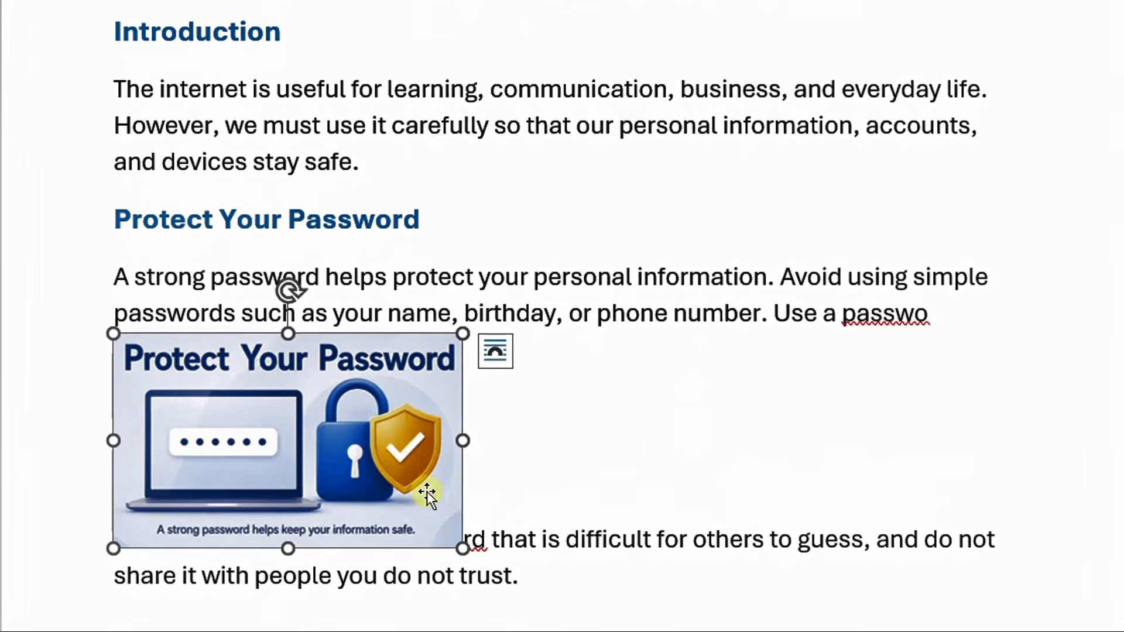
{"action": "left_click_drag", "start_coordinate": [404, 467], "coordinate": [586, 534]}
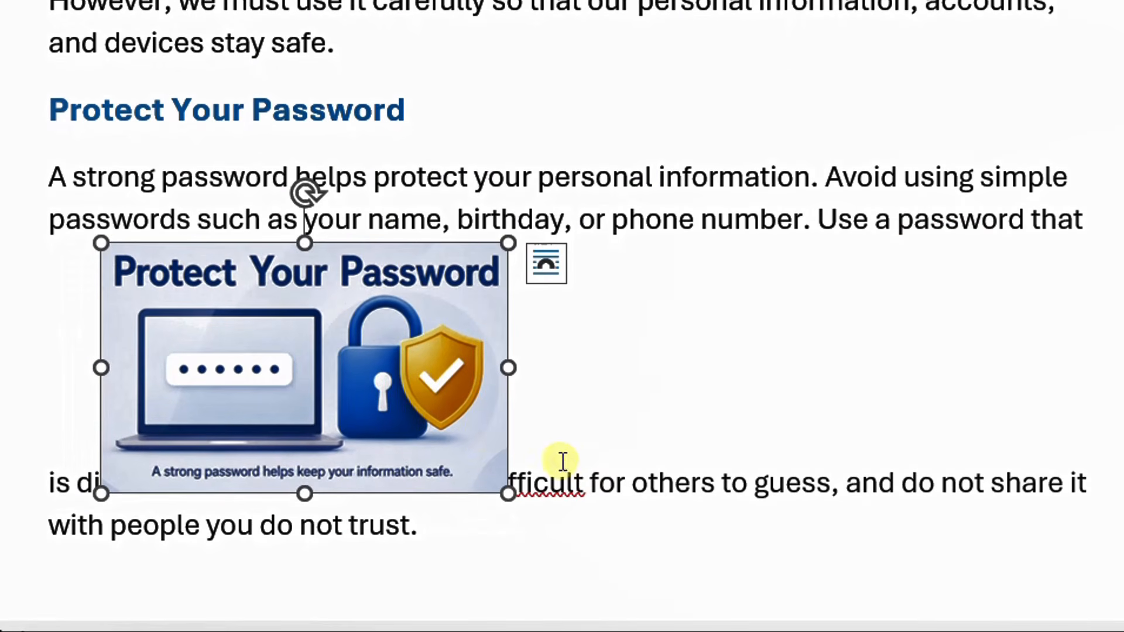
{"action": "left_click_drag", "start_coordinate": [403, 379], "coordinate": [467, 206]}
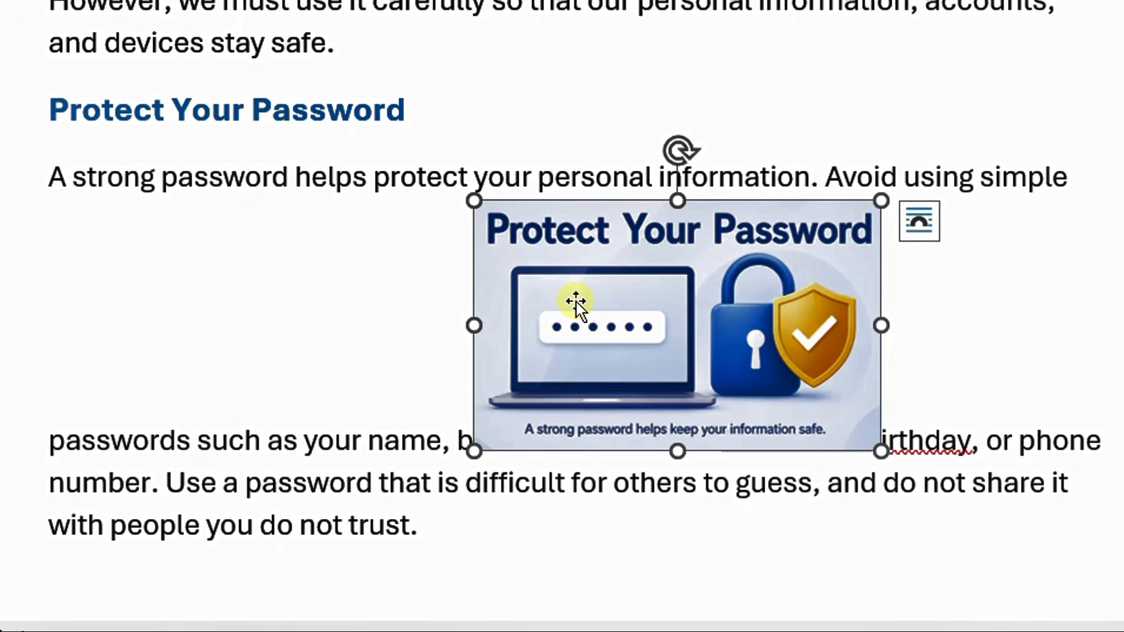
{"action": "left_click_drag", "start_coordinate": [572, 356], "coordinate": [475, 486]}
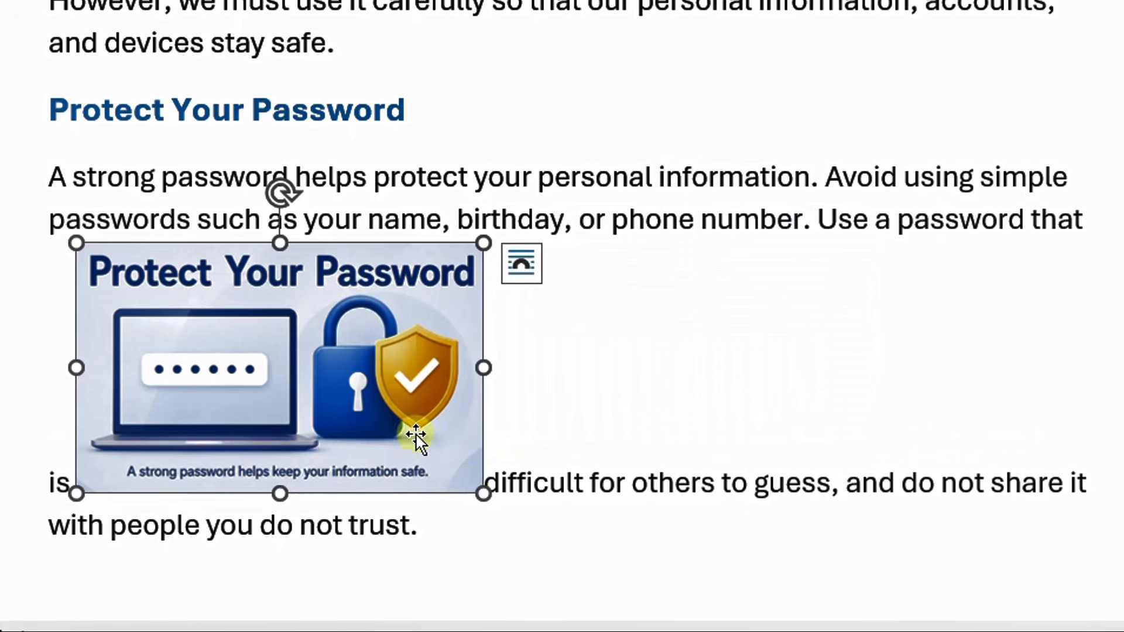
{"action": "left_click_drag", "start_coordinate": [416, 436], "coordinate": [616, 449]}
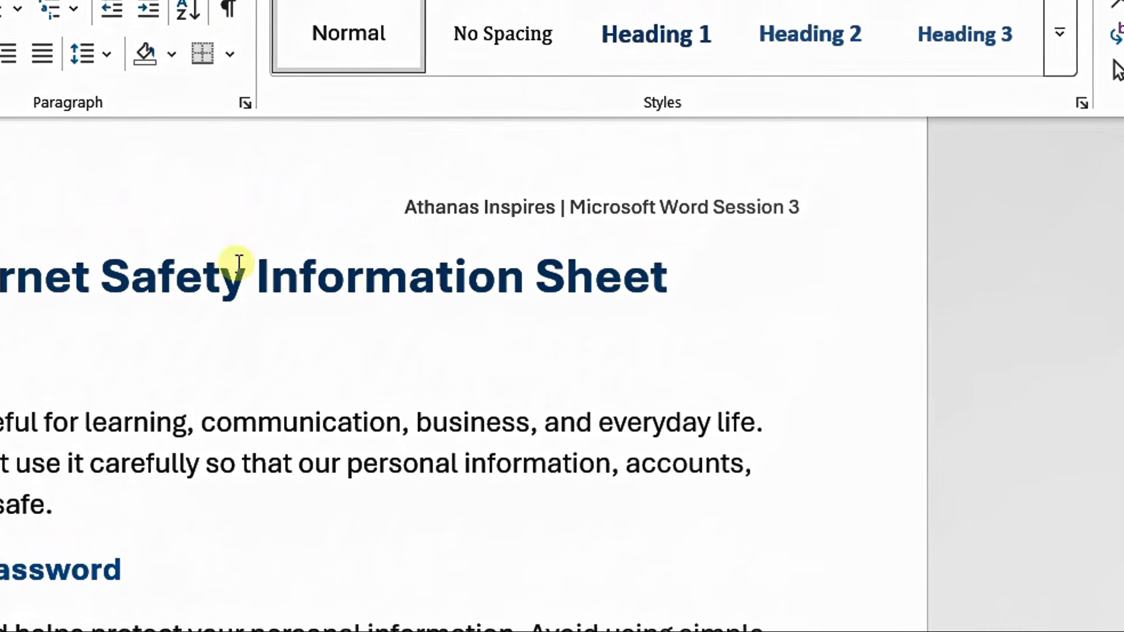
Set the picture's text wrapping to Square.
{"action": "left_click", "coordinate": [222, 21]}
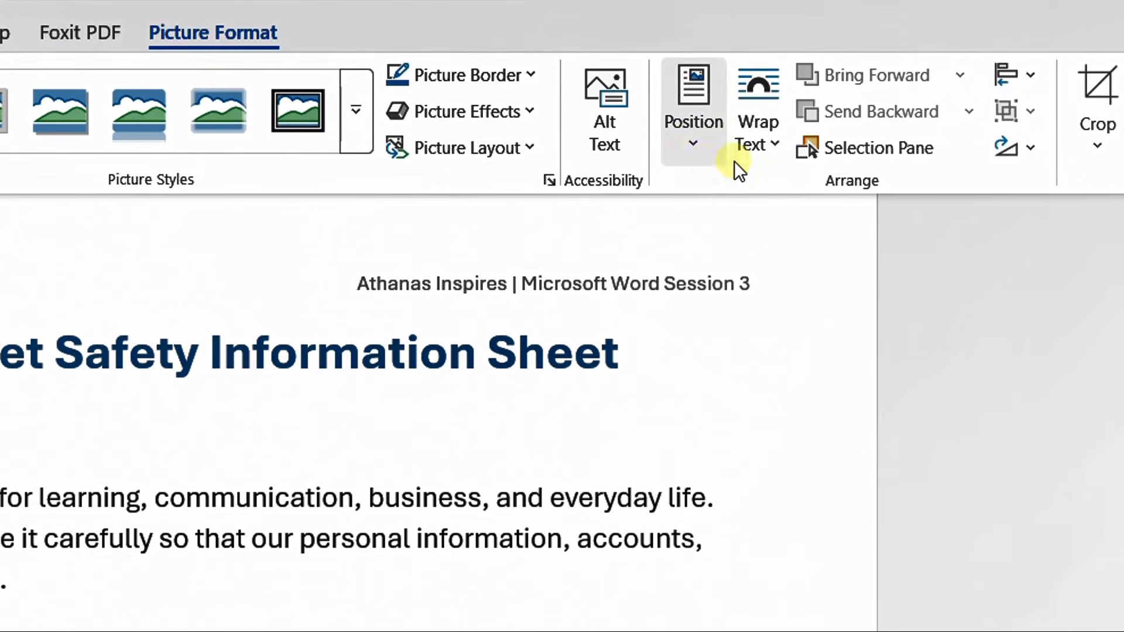
{"action": "left_click", "coordinate": [762, 137]}
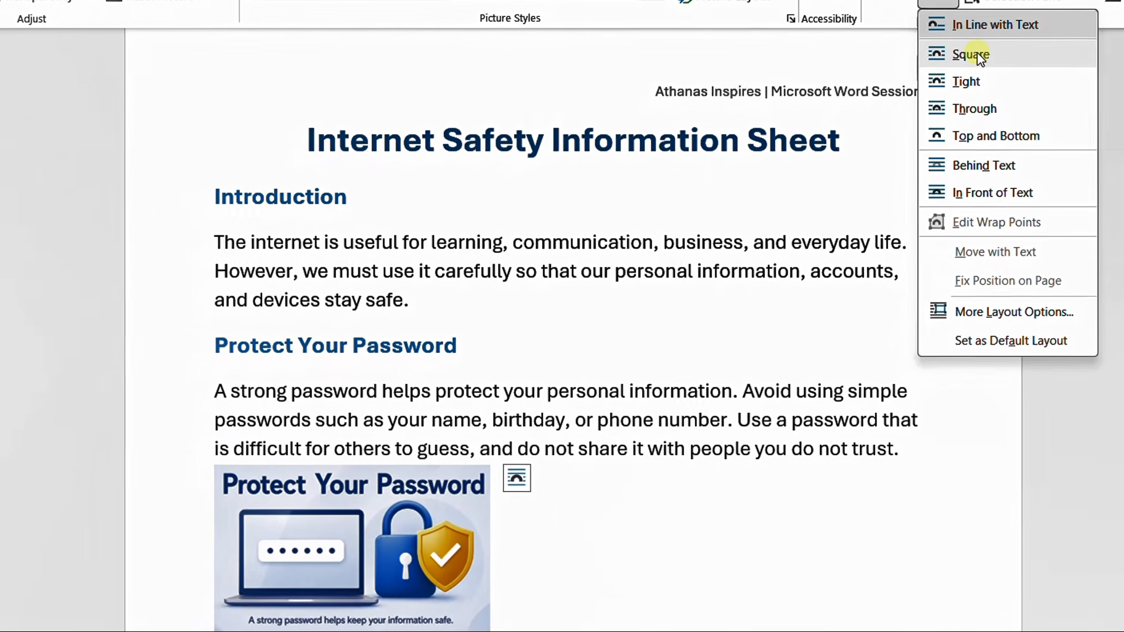
{"action": "left_click", "coordinate": [977, 54]}
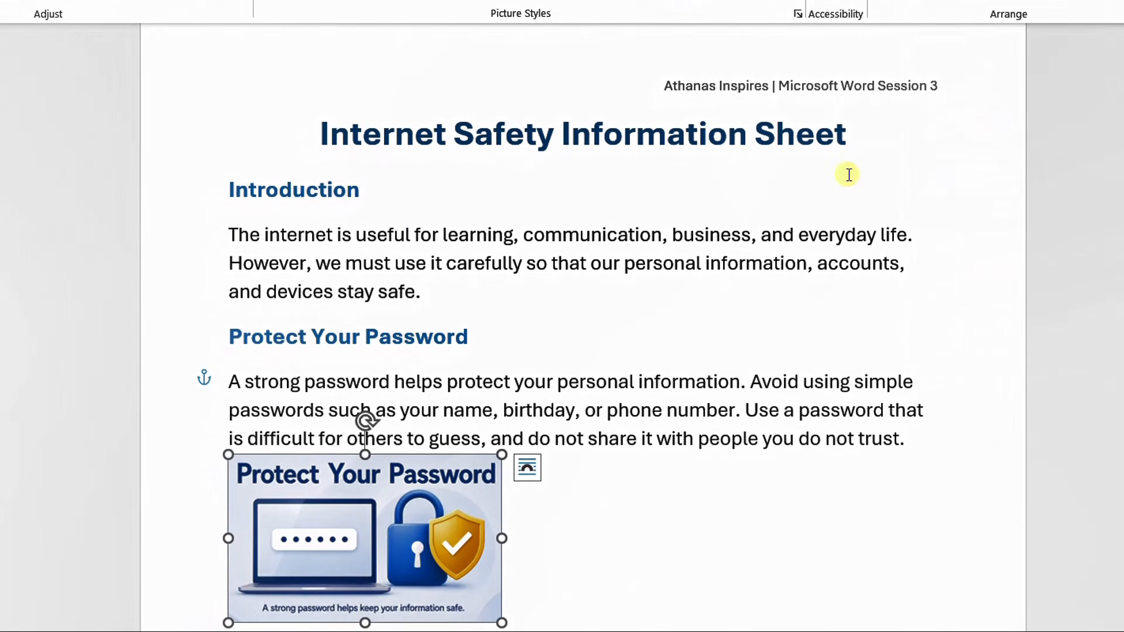
{"action": "scroll", "coordinate": [644, 398], "scroll_direction": "down", "scroll_amount": 3}
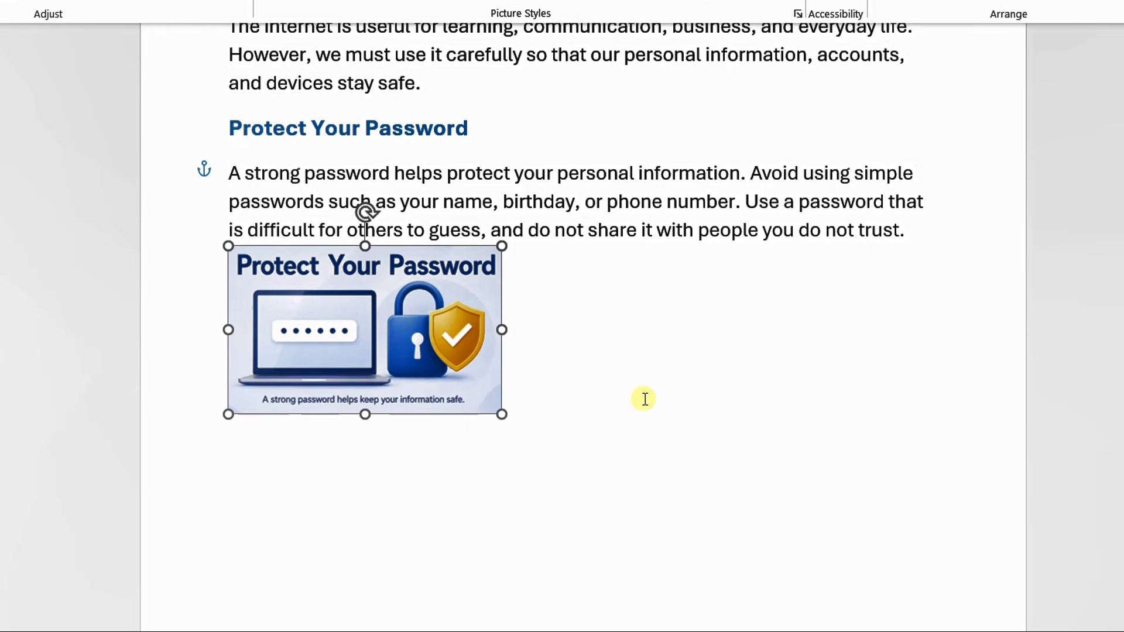
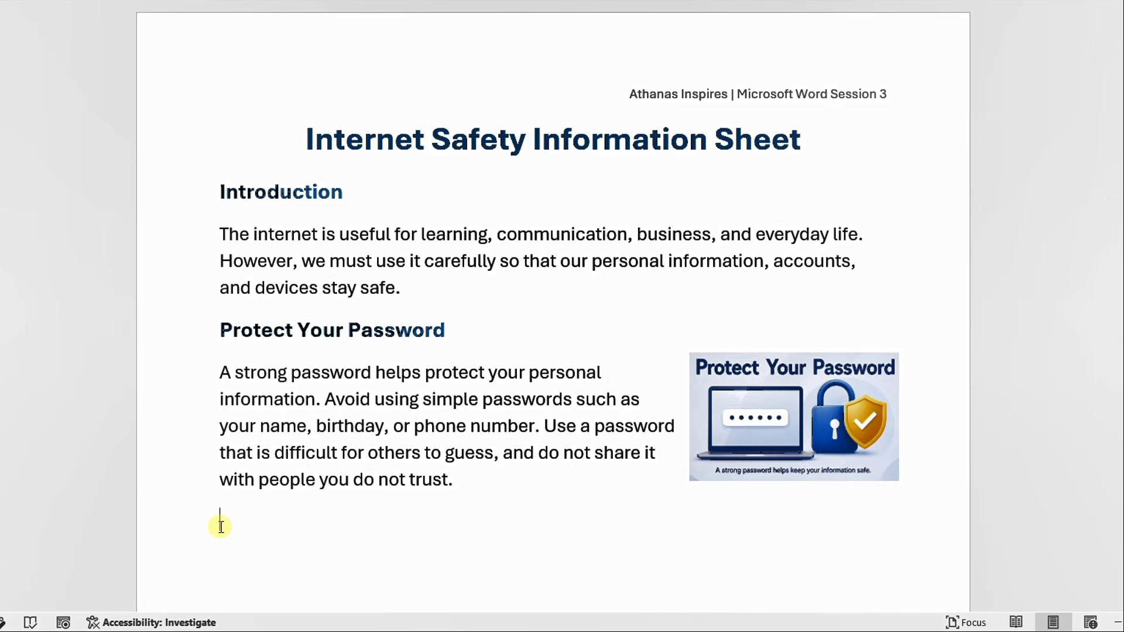
Add the line "Think Before You Click" below the Protect Your Password paragraph.
{"action": "type", "text": "Think Befor"}
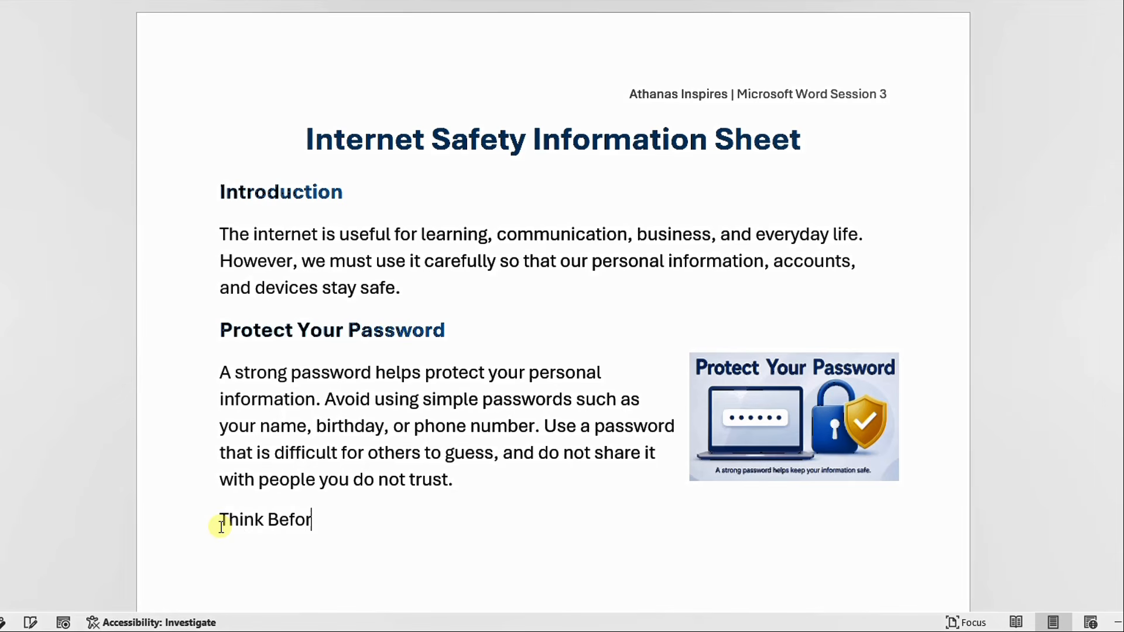
{"action": "type", "text": "e You Click"}
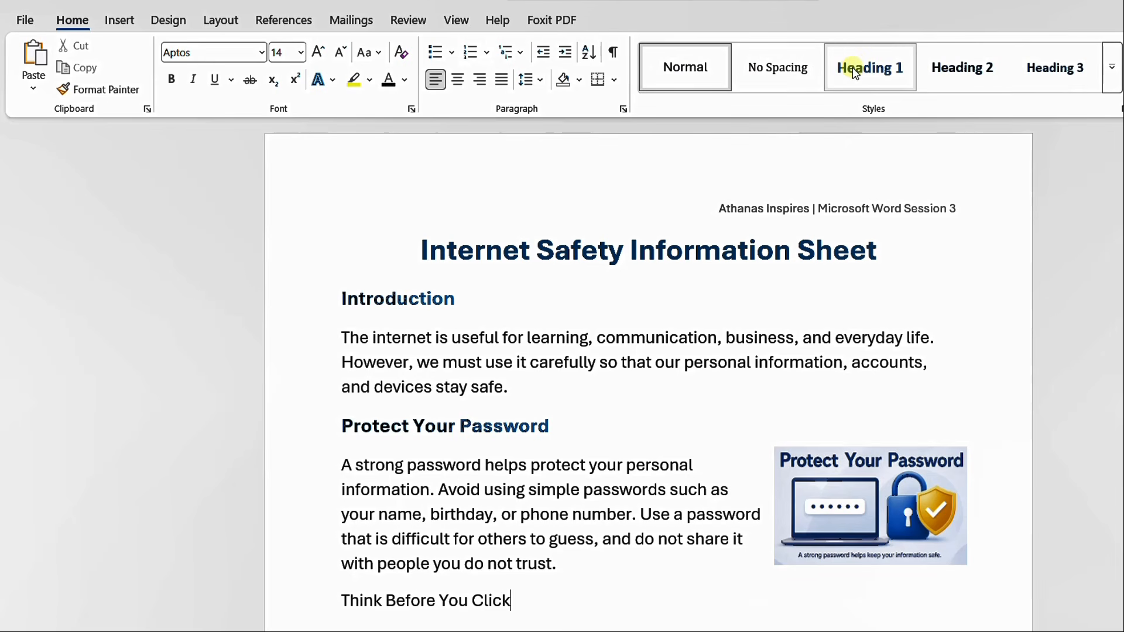
Apply the Heading 1 style to the "Think Before You Click" line and set its font size to 16.
{"action": "left_click", "coordinate": [855, 72]}
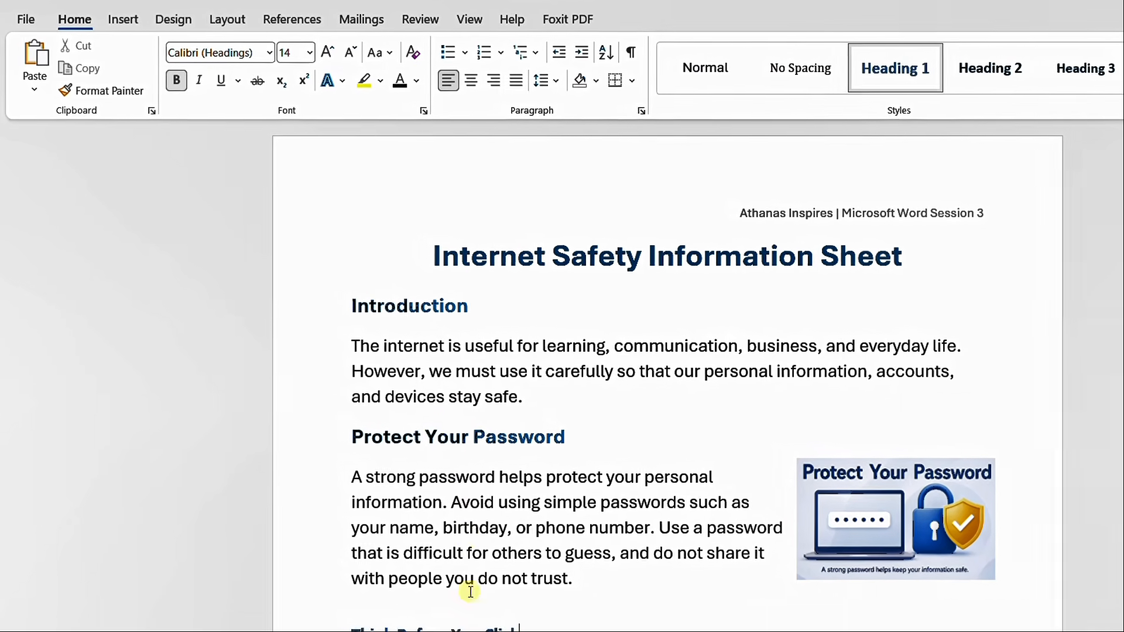
{"action": "scroll", "coordinate": [471, 556], "scroll_direction": "down", "scroll_amount": 3}
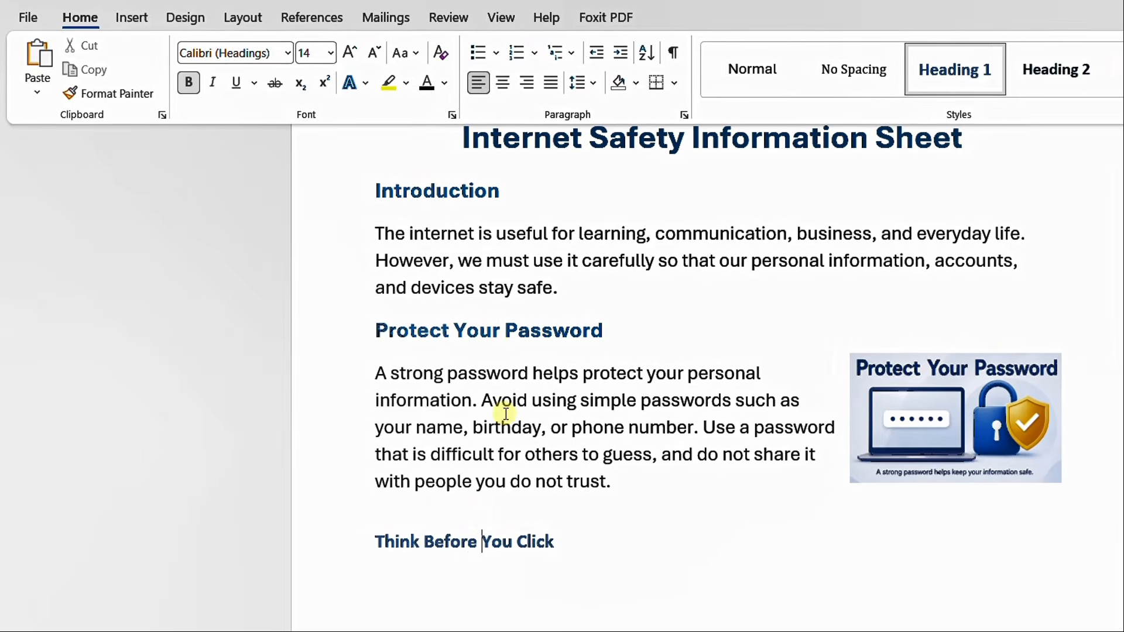
{"action": "left_click", "coordinate": [493, 330]}
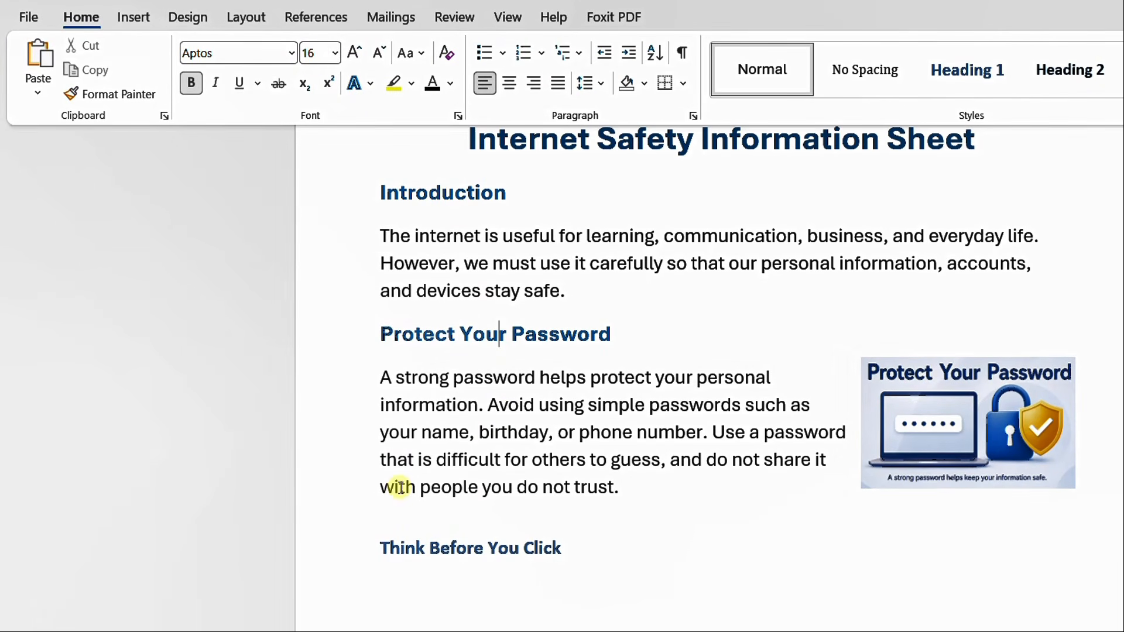
{"action": "left_click_drag", "start_coordinate": [567, 550], "coordinate": [395, 553]}
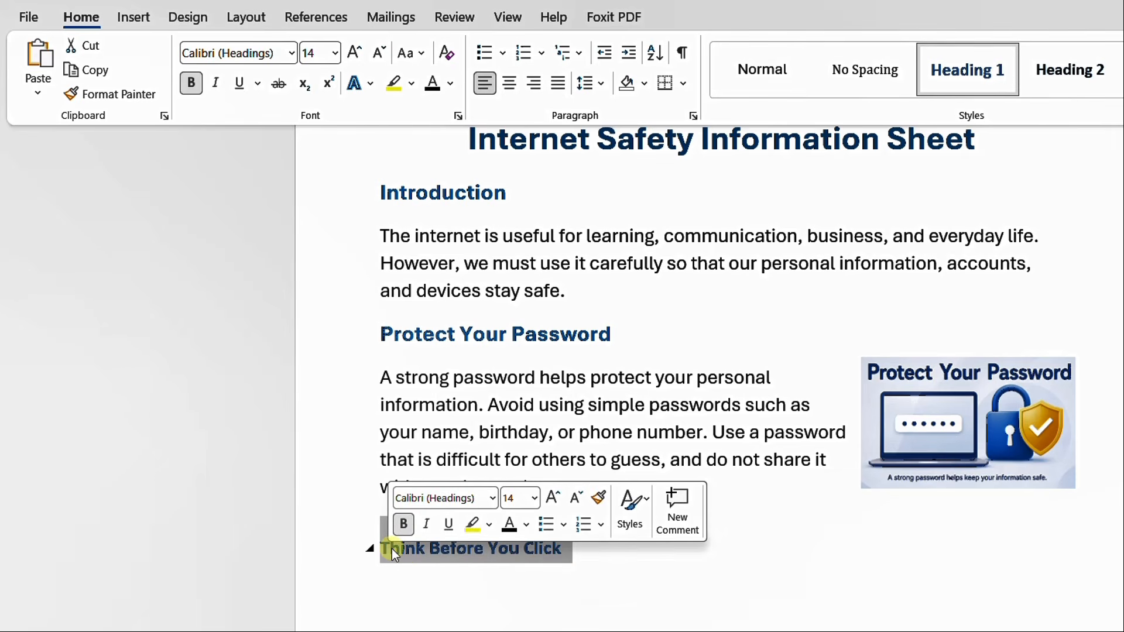
{"action": "left_click", "coordinate": [354, 53]}
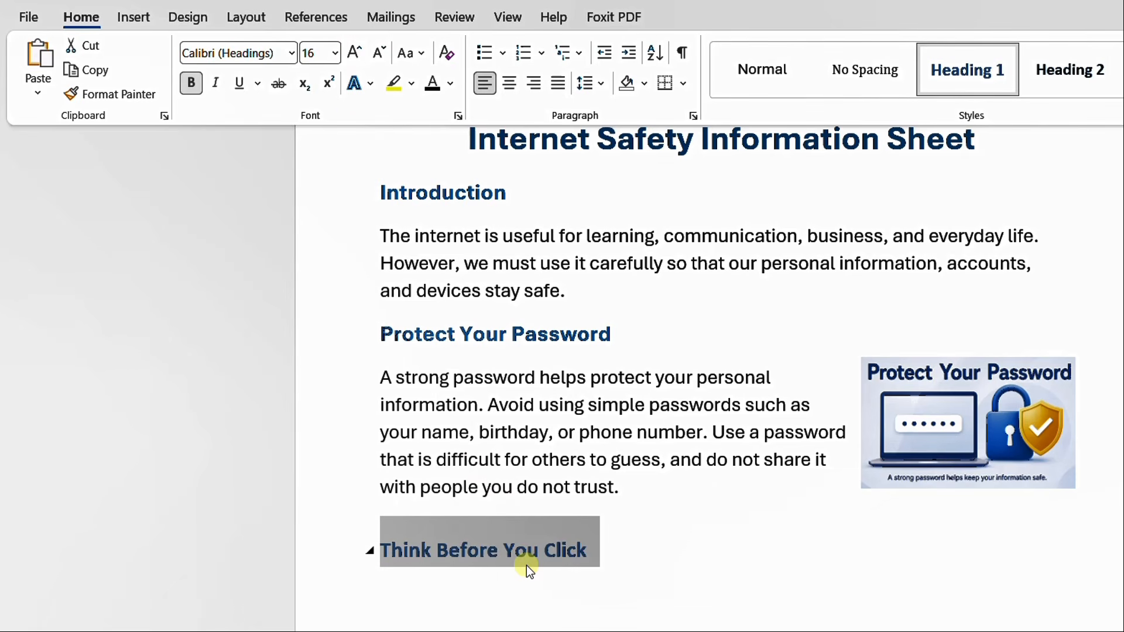
{"action": "left_click", "coordinate": [627, 557]}
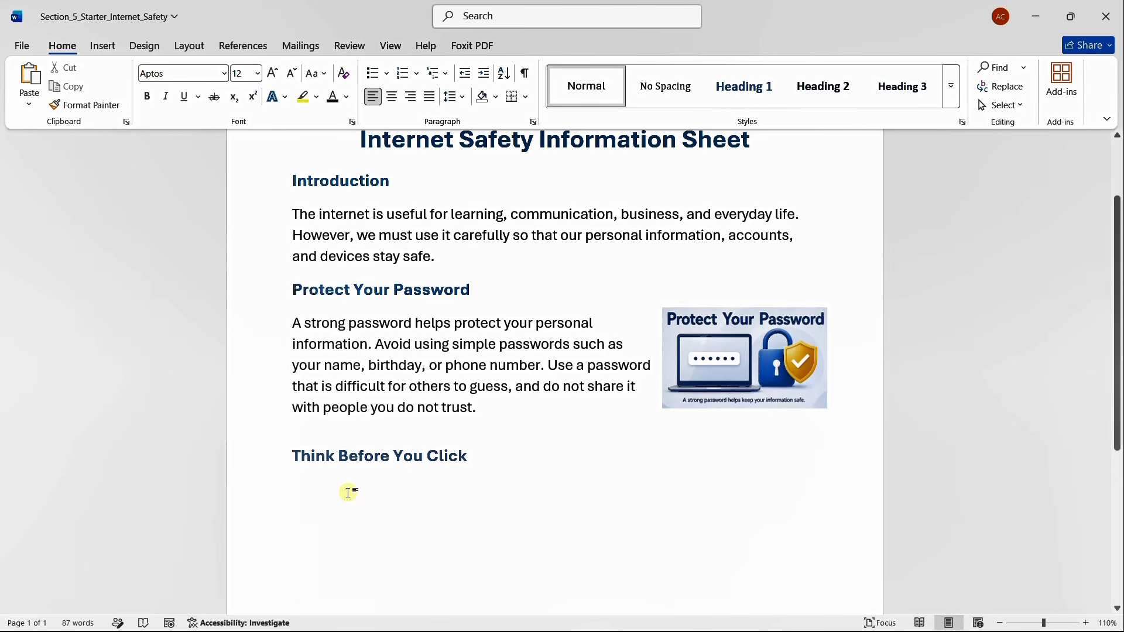
Copy the paragraph starting "Some links may look safe" from the recovered Document2.
{"action": "left_click", "coordinate": [320, 498]}
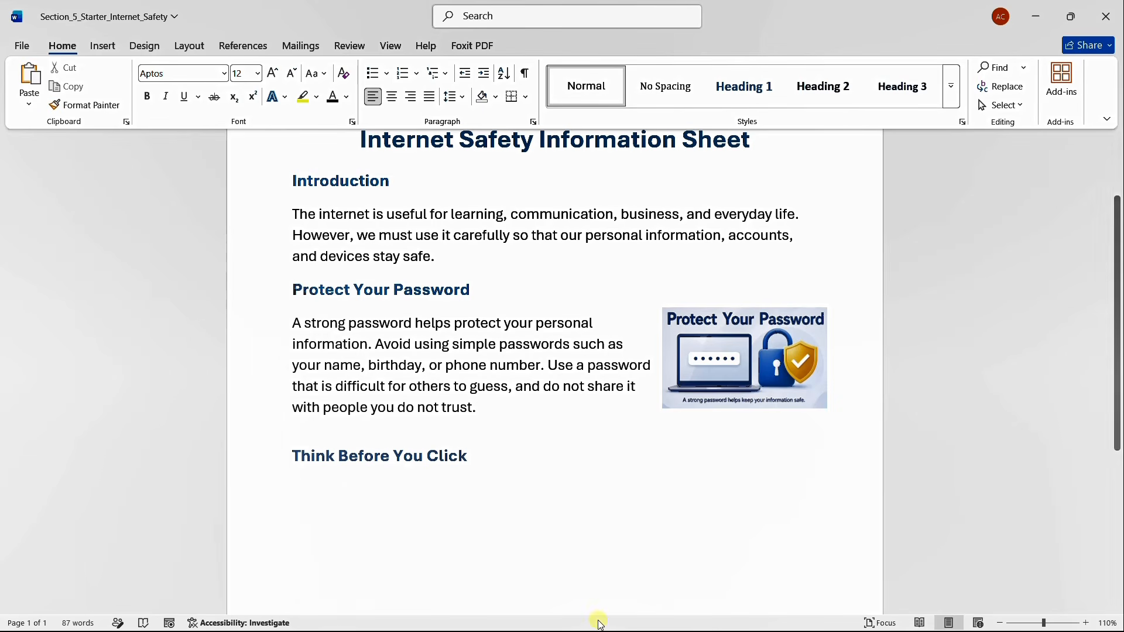
{"action": "mouse_move", "coordinate": [621, 629]}
{"action": "mouse_move", "coordinate": [738, 619]}
{"action": "left_click", "coordinate": [648, 553]}
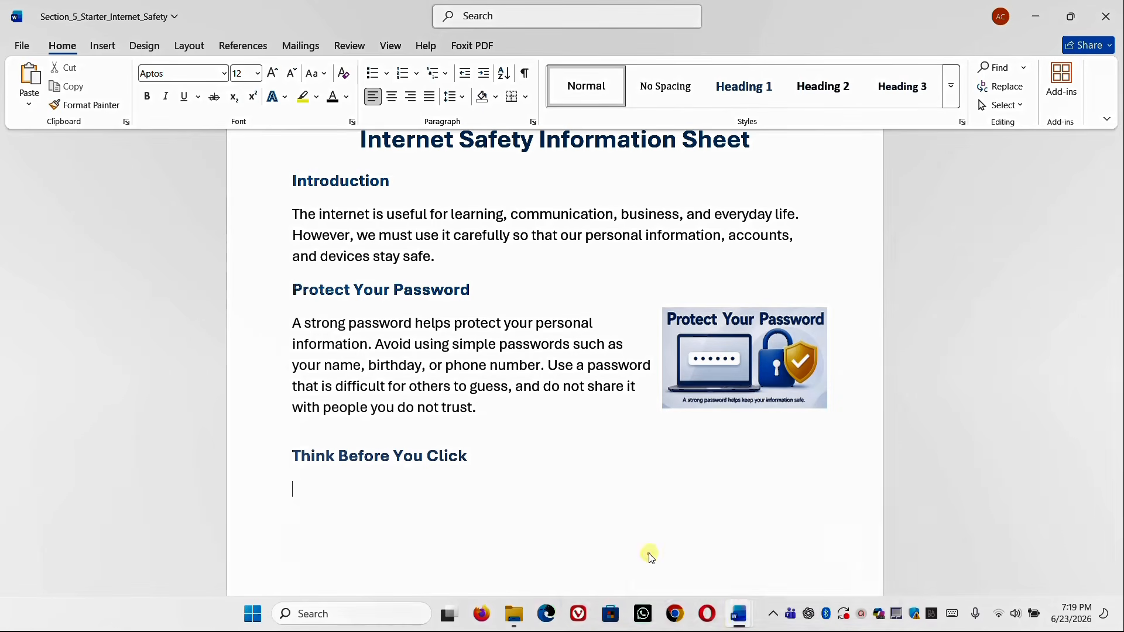
{"action": "left_click", "coordinate": [697, 26]}
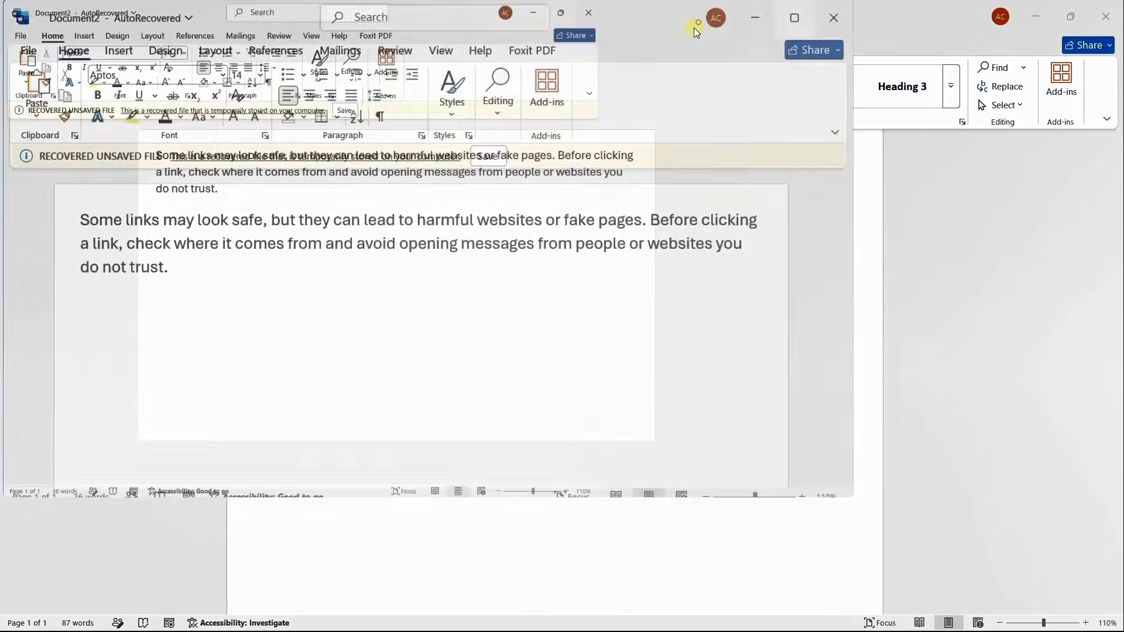
{"action": "left_click", "coordinate": [314, 288]}
{"action": "left_click_drag", "start_coordinate": [340, 242], "coordinate": [258, 196]}
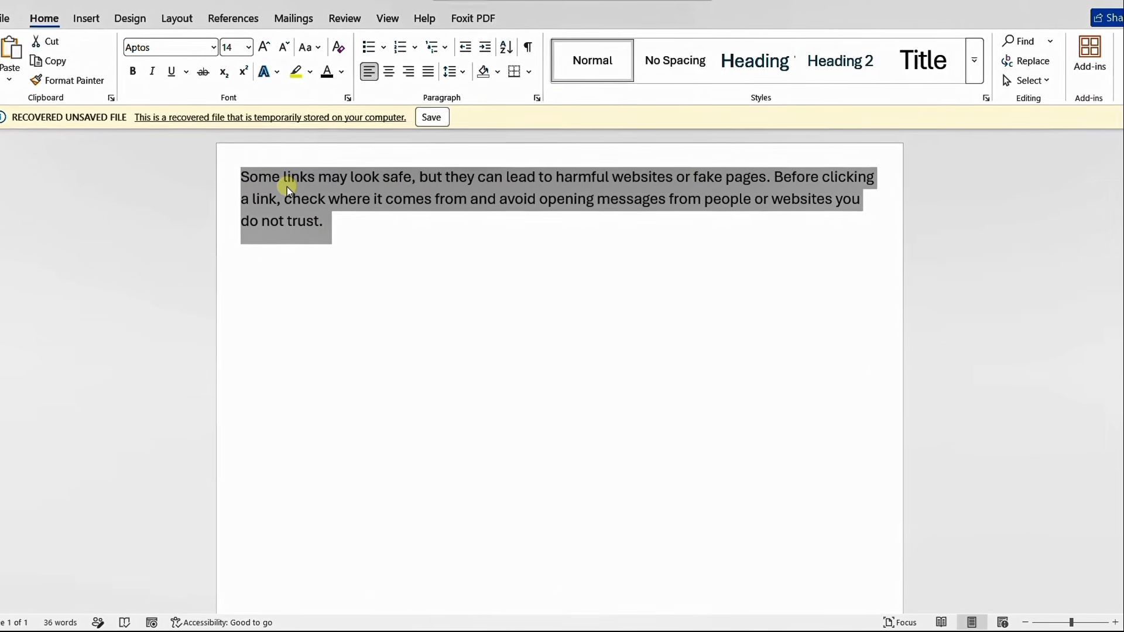
{"action": "right_click", "coordinate": [287, 190]}
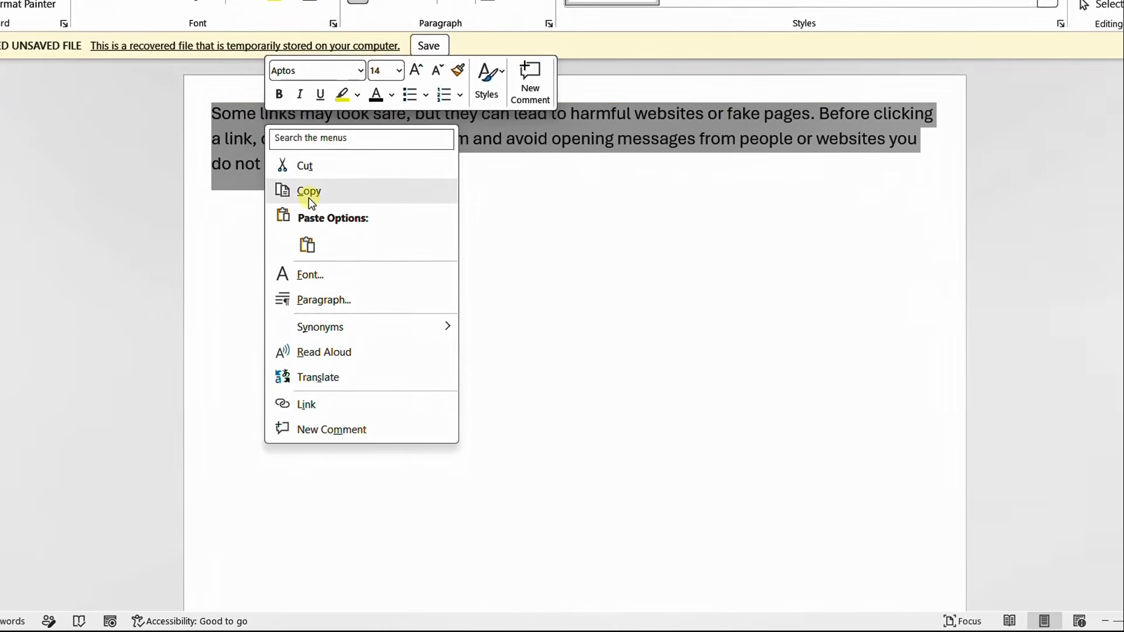
{"action": "left_click", "coordinate": [325, 246]}
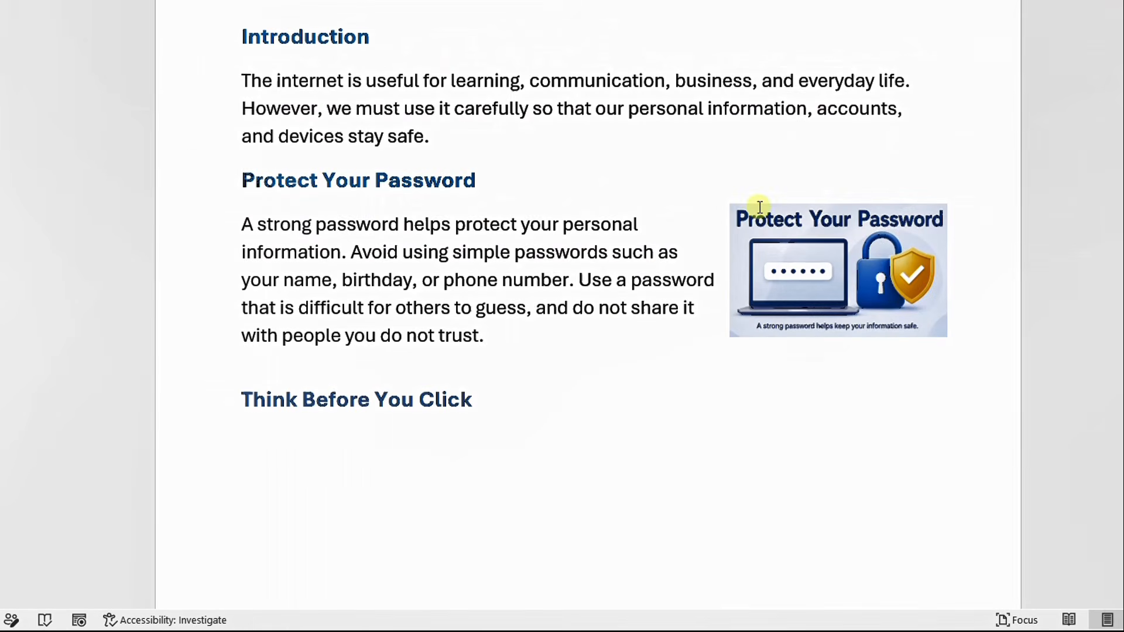
Paste the copied paragraph about links below the "Think Before You Click" heading in Section_5_Starter_Internet_Safety.
{"action": "right_click", "coordinate": [250, 449]}
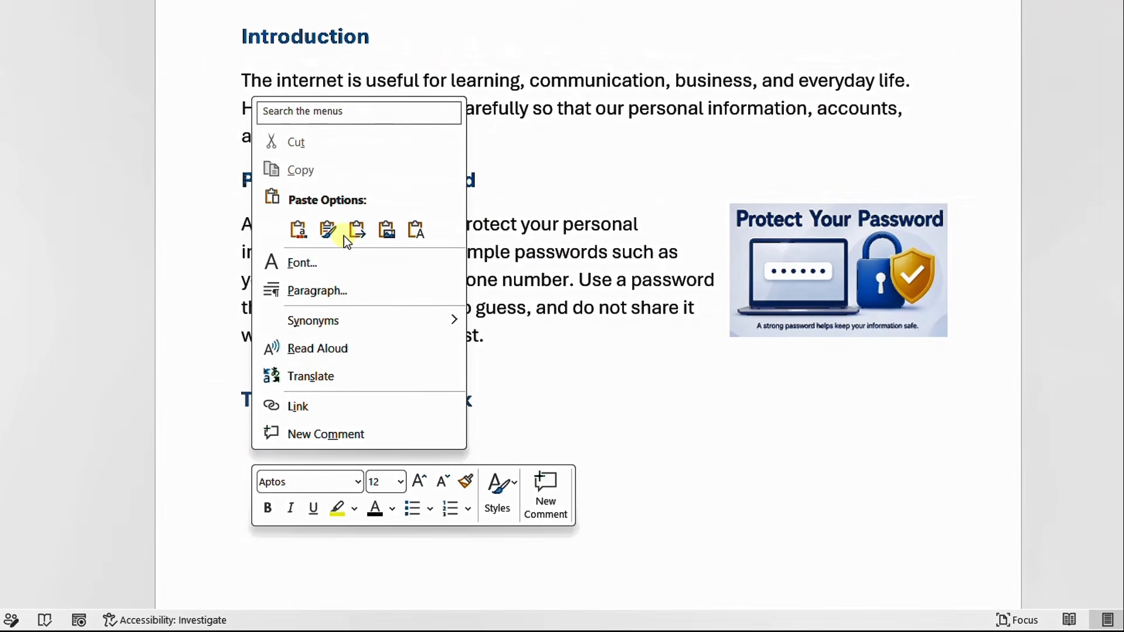
{"action": "left_click", "coordinate": [299, 230]}
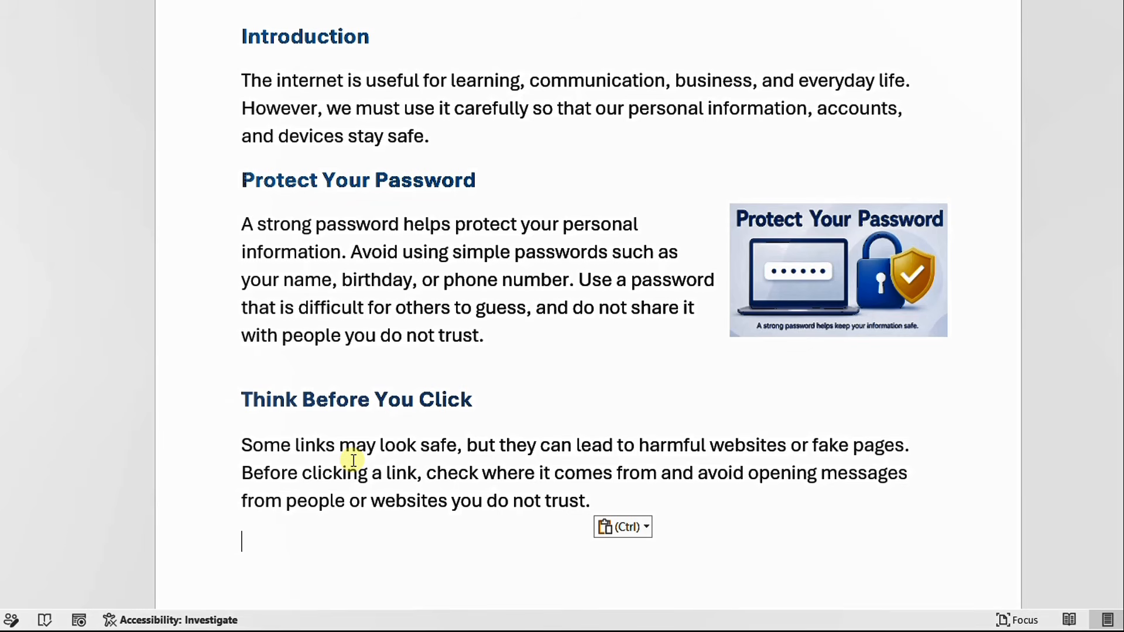
{"action": "left_click", "coordinate": [371, 302]}
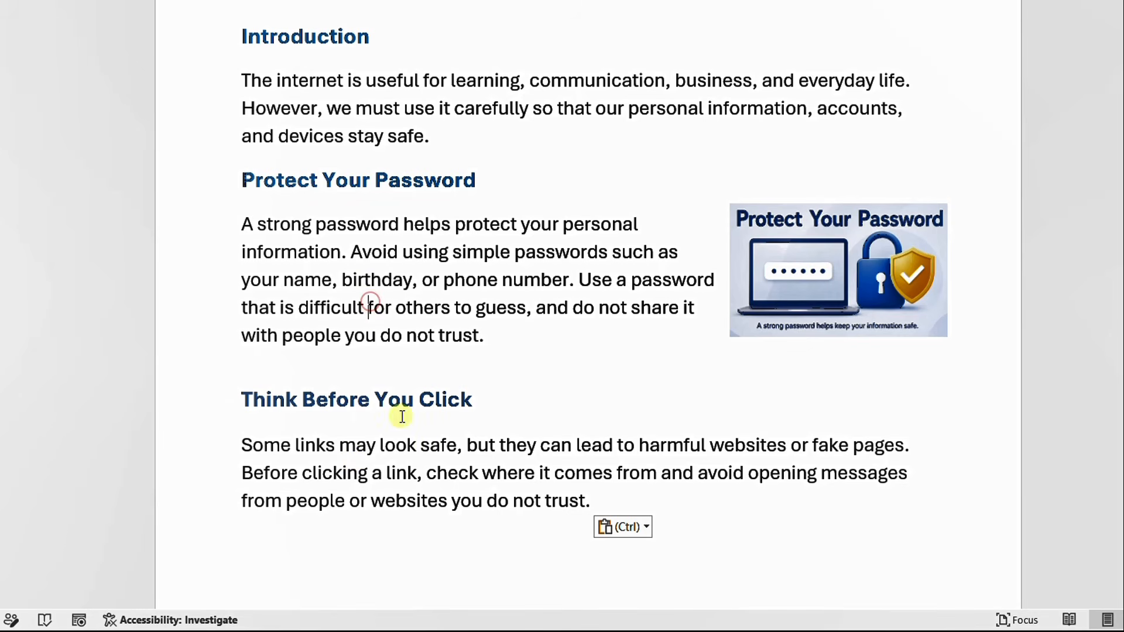
{"action": "left_click", "coordinate": [409, 472]}
{"action": "left_click", "coordinate": [492, 558]}
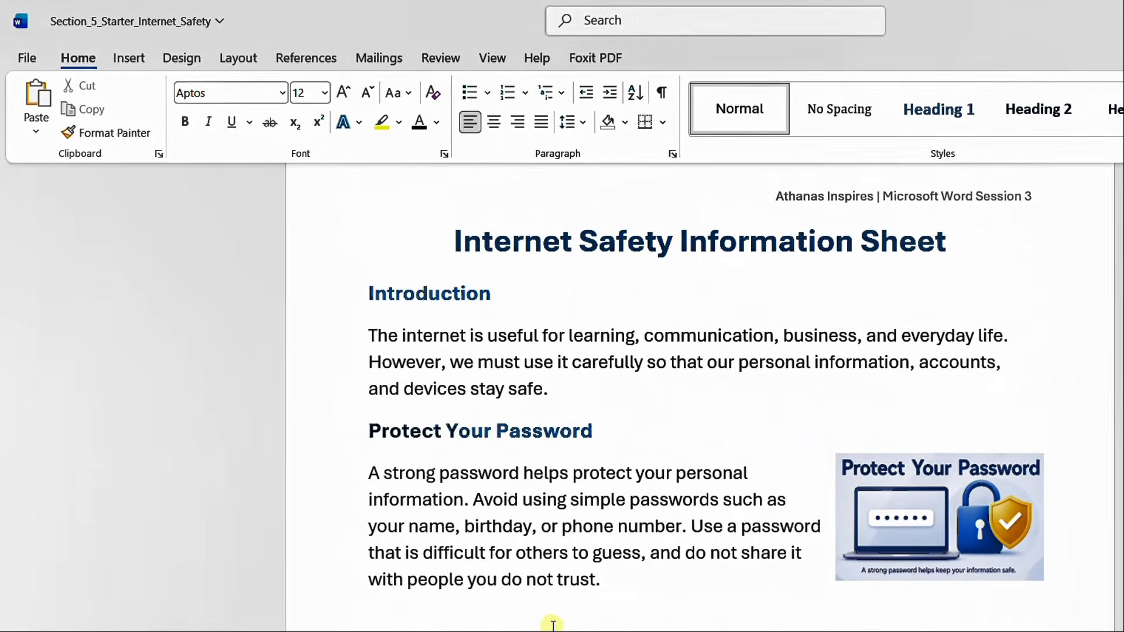
Insert a Simple Text Box below the Think Before You Click paragraph and align it with the text's left margin.
{"action": "scroll", "coordinate": [388, 367], "scroll_direction": "down", "scroll_amount": 4}
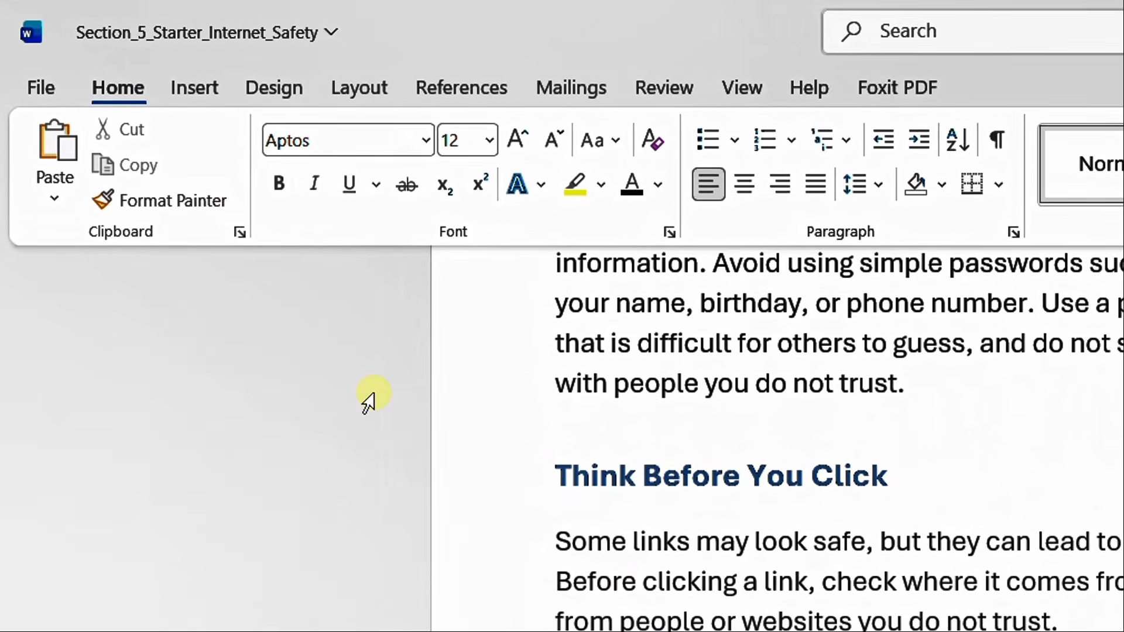
{"action": "left_click", "coordinate": [211, 89]}
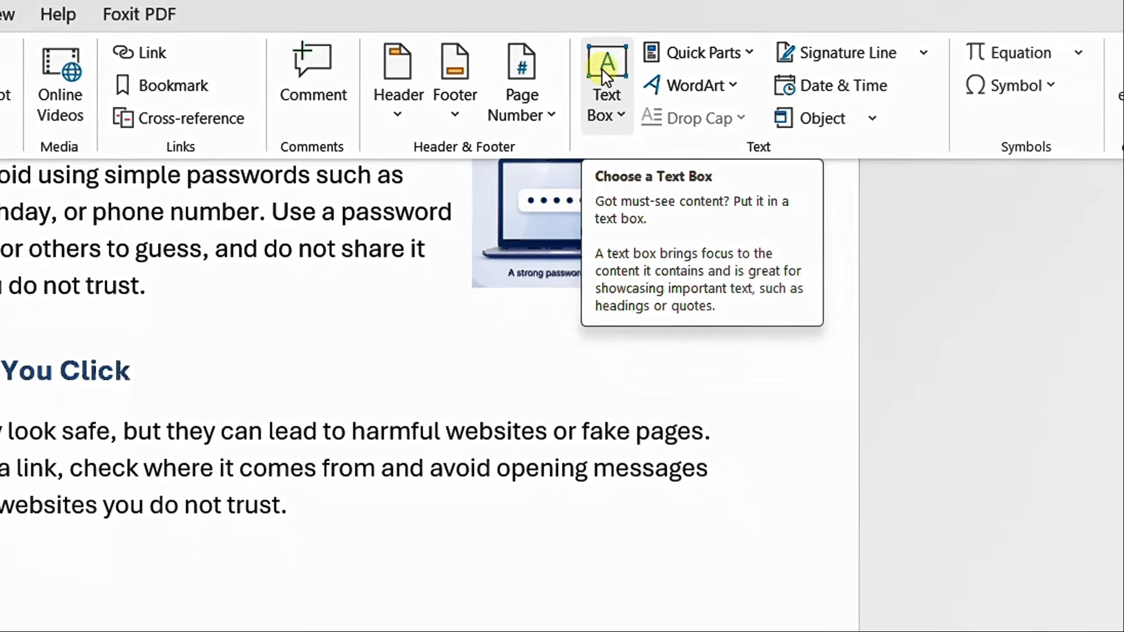
{"action": "left_click", "coordinate": [606, 75]}
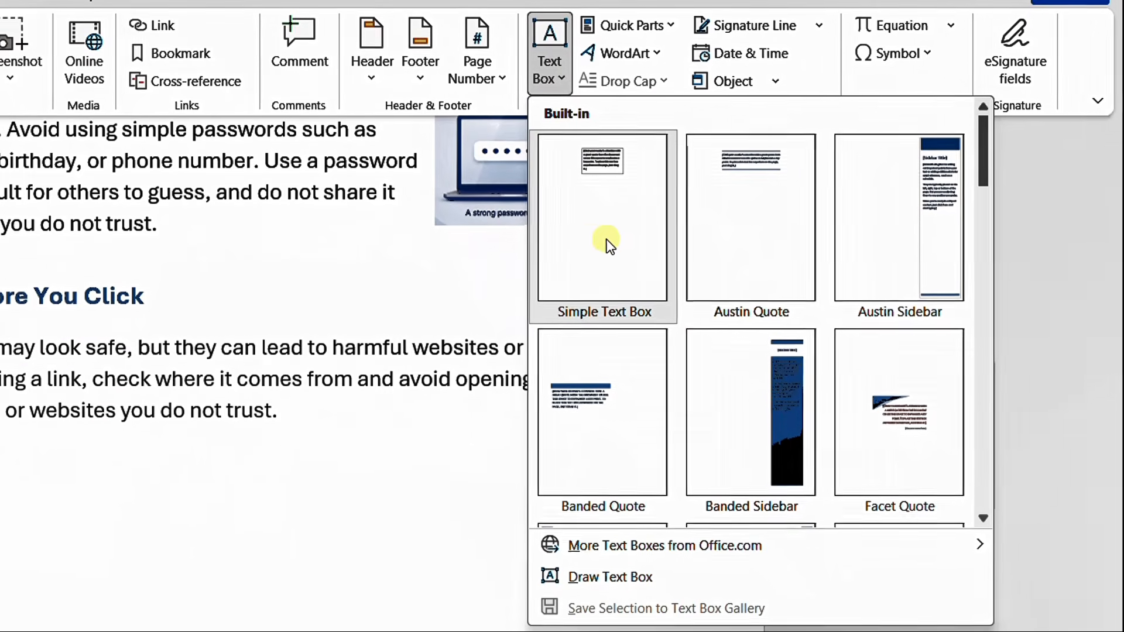
{"action": "left_click", "coordinate": [595, 247]}
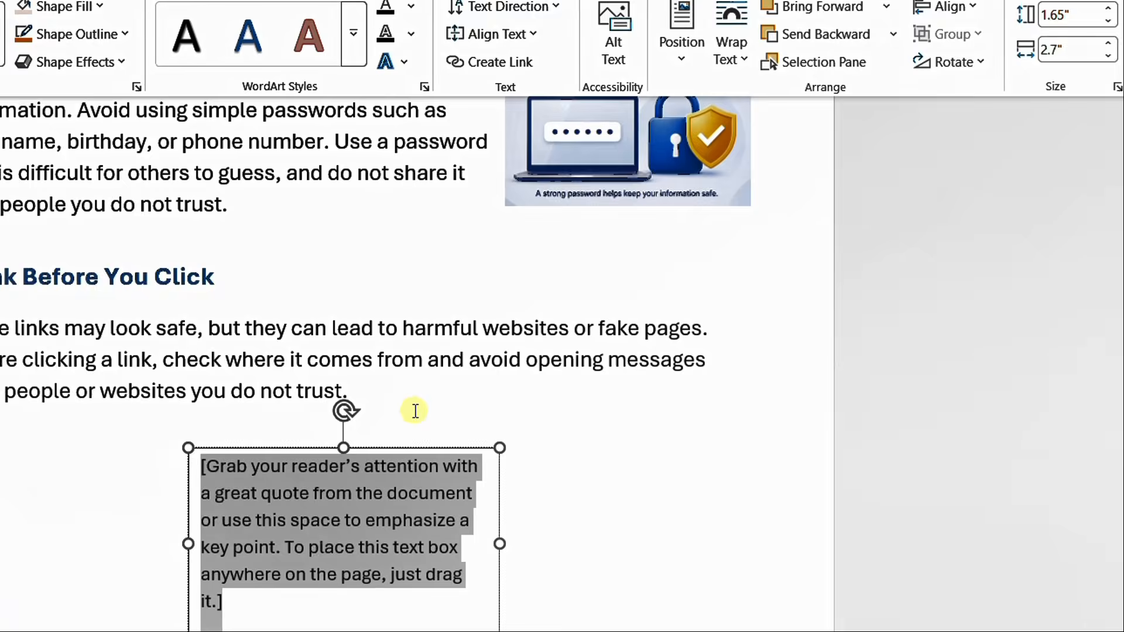
{"action": "left_click", "coordinate": [382, 448]}
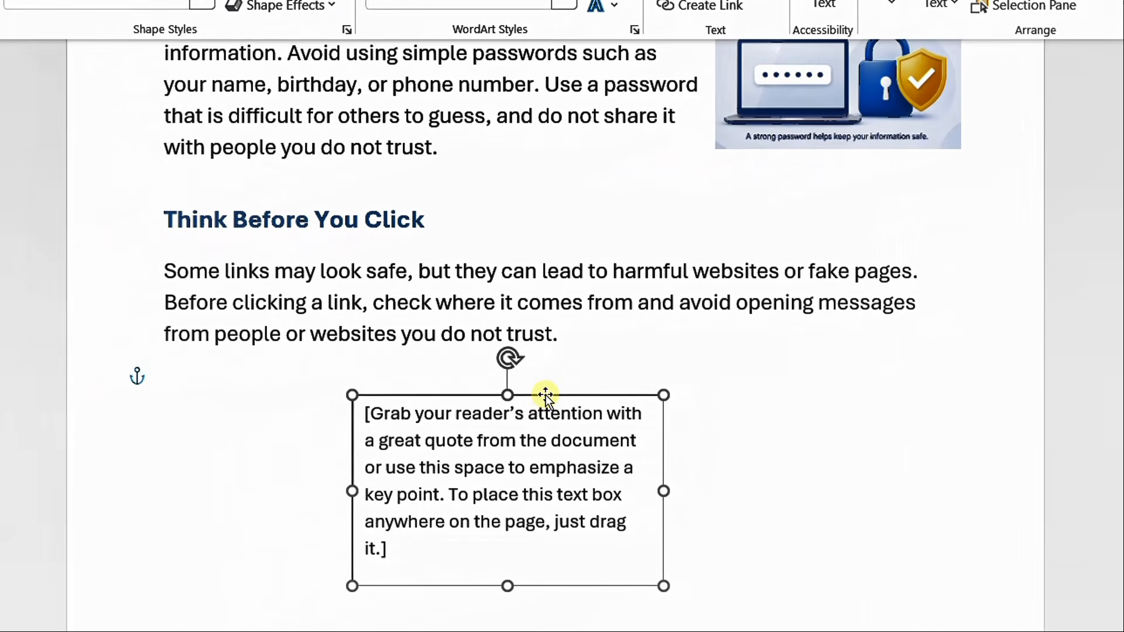
{"action": "left_click_drag", "start_coordinate": [545, 395], "coordinate": [362, 418]}
Replace the text box's placeholder text with "Can I Trust This Link?".
{"action": "left_click", "coordinate": [347, 485]}
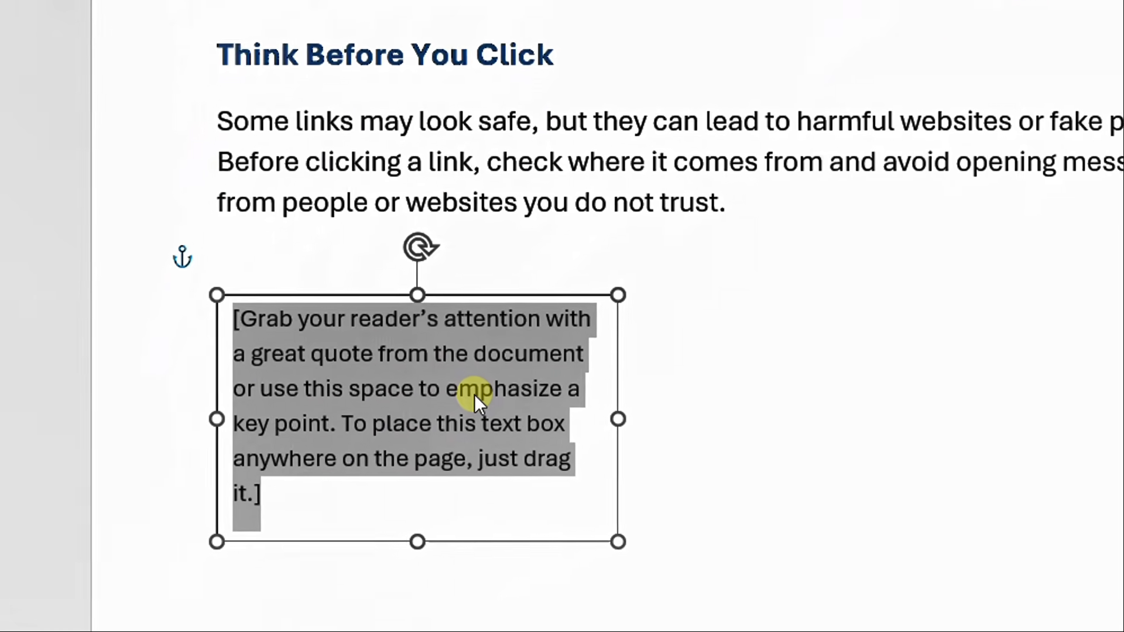
{"action": "type", "text": "Ca"}
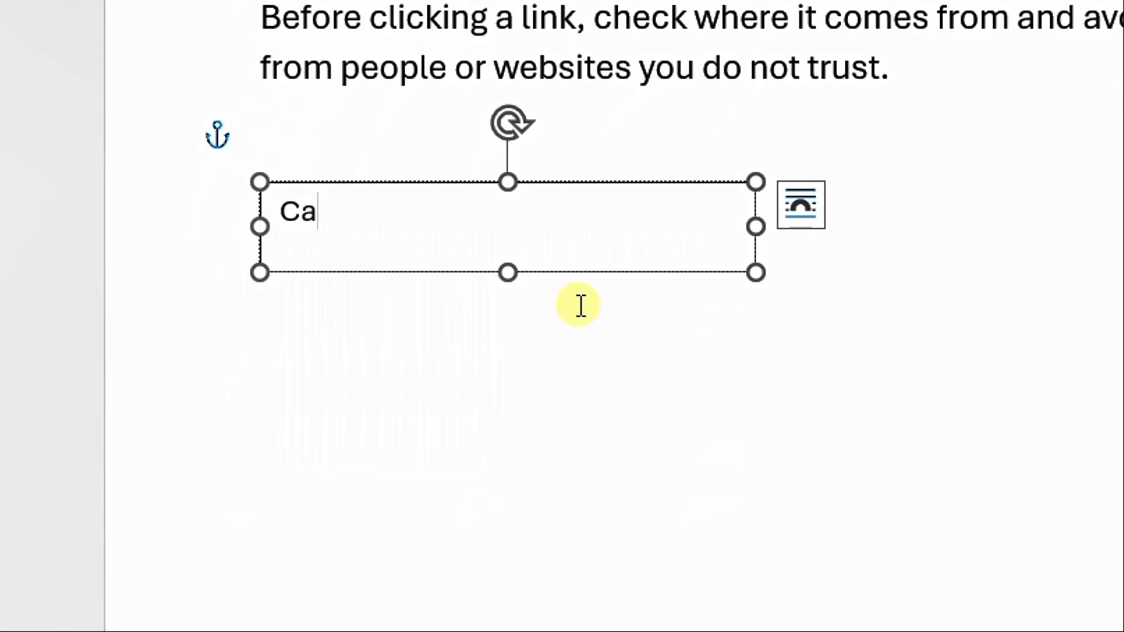
{"action": "type", "text": "n I Trus"}
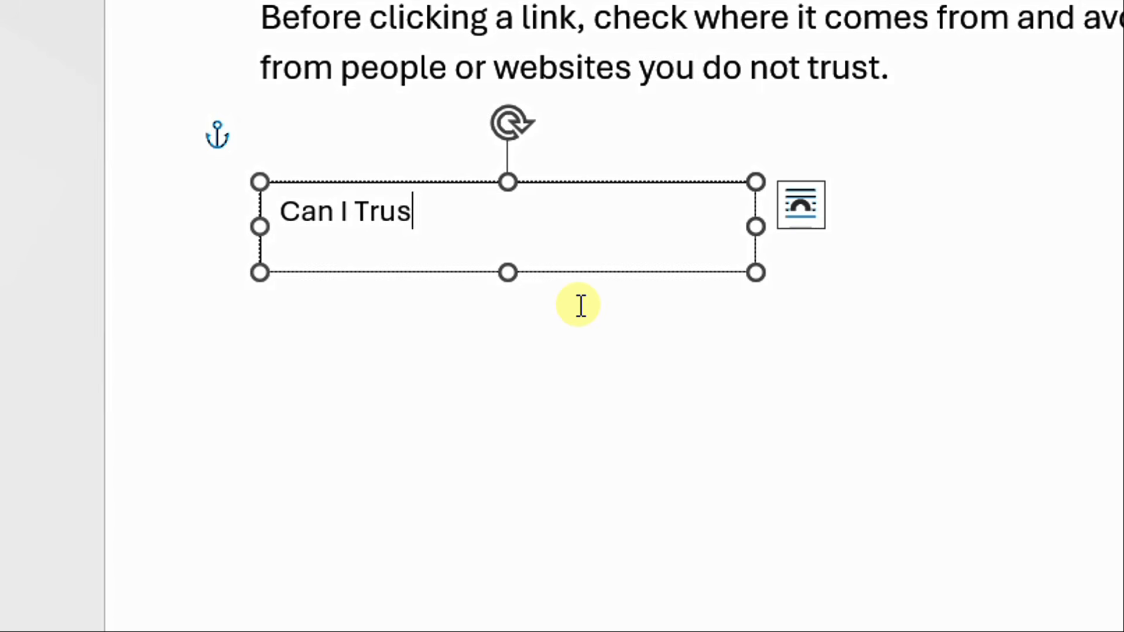
{"action": "type", "text": "t This Link?"}
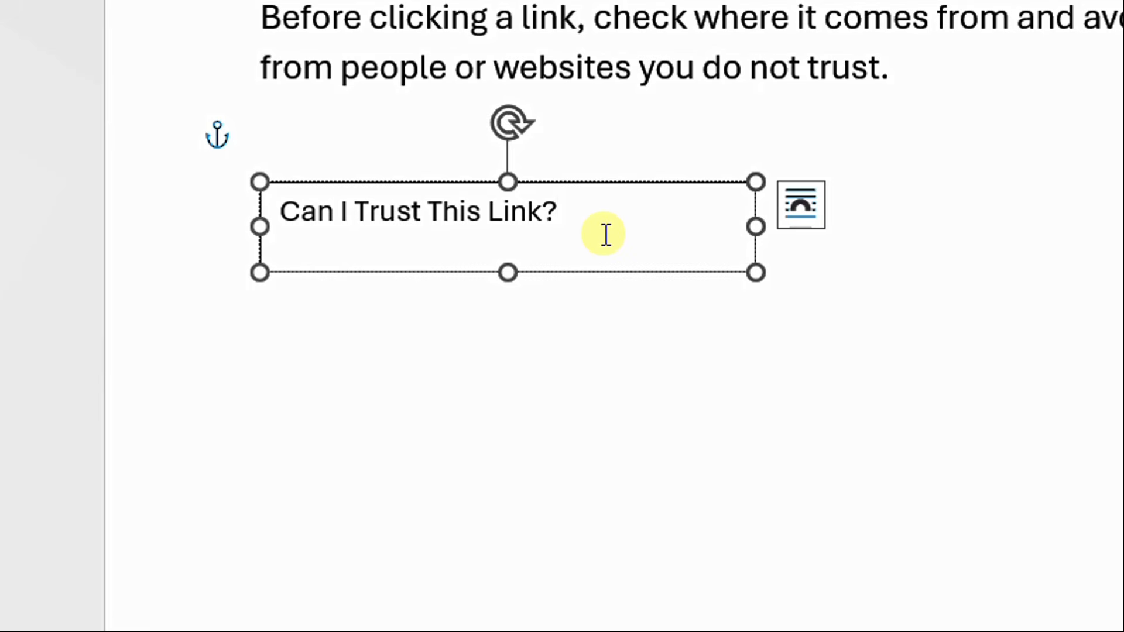
Fill the text box with a light blue-grey theme color and give it a blue theme outline.
{"action": "left_click", "coordinate": [611, 270]}
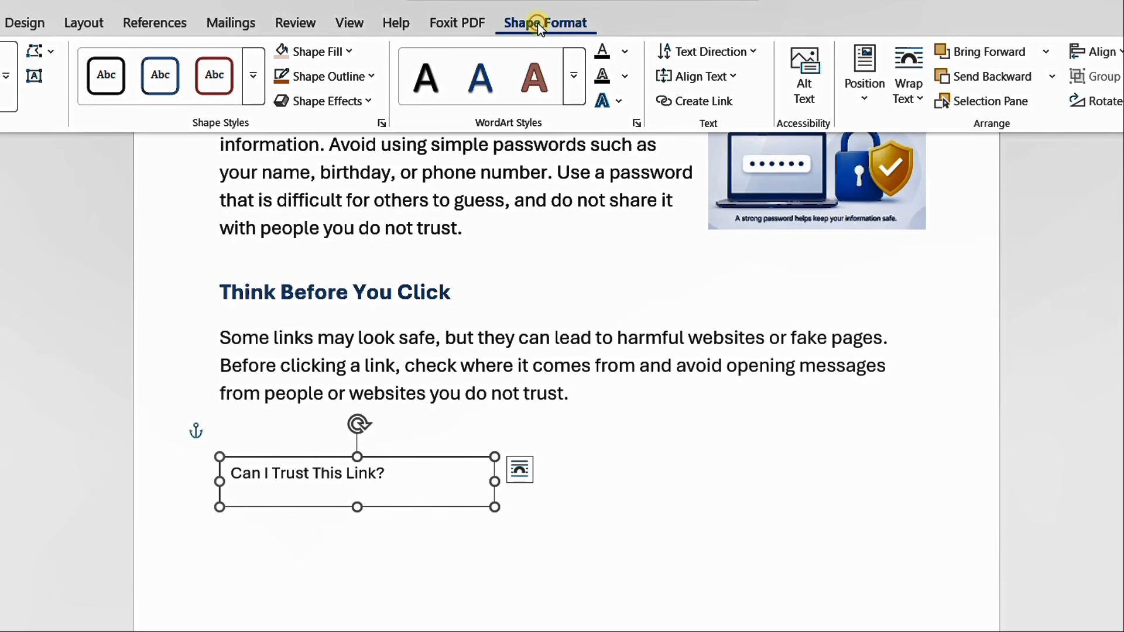
{"action": "left_click", "coordinate": [347, 52]}
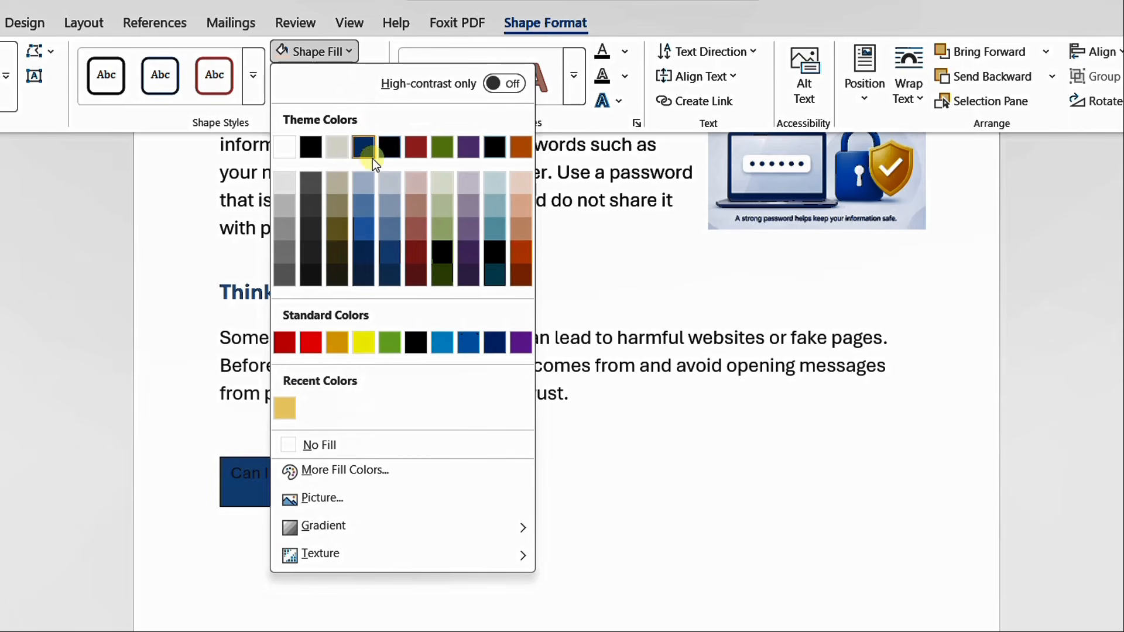
{"action": "left_click", "coordinate": [390, 183]}
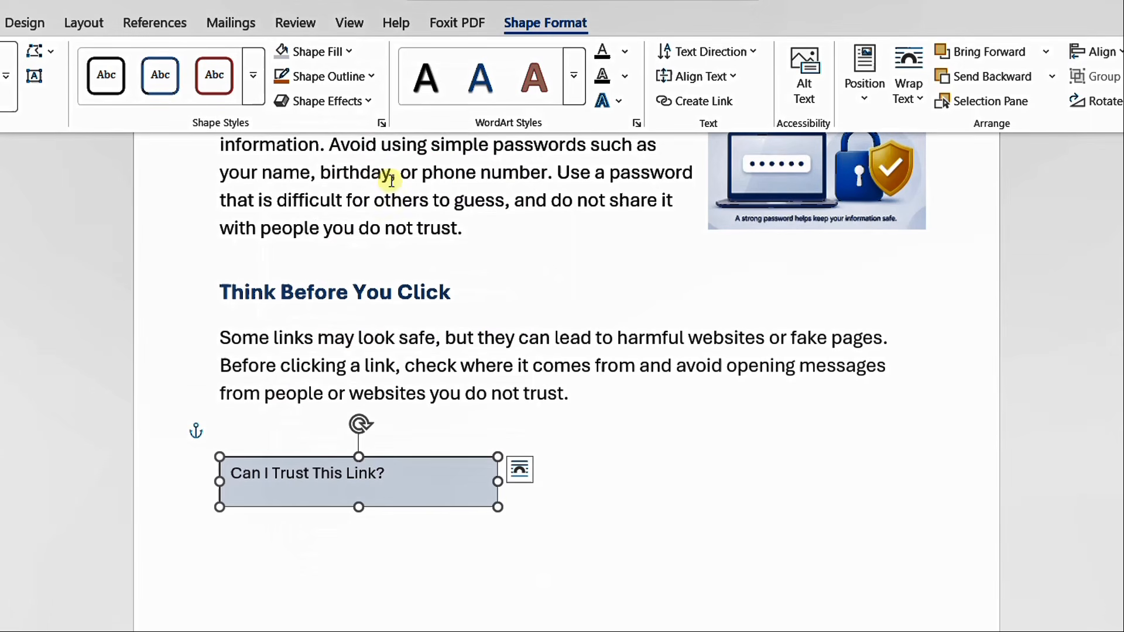
{"action": "left_click", "coordinate": [338, 79]}
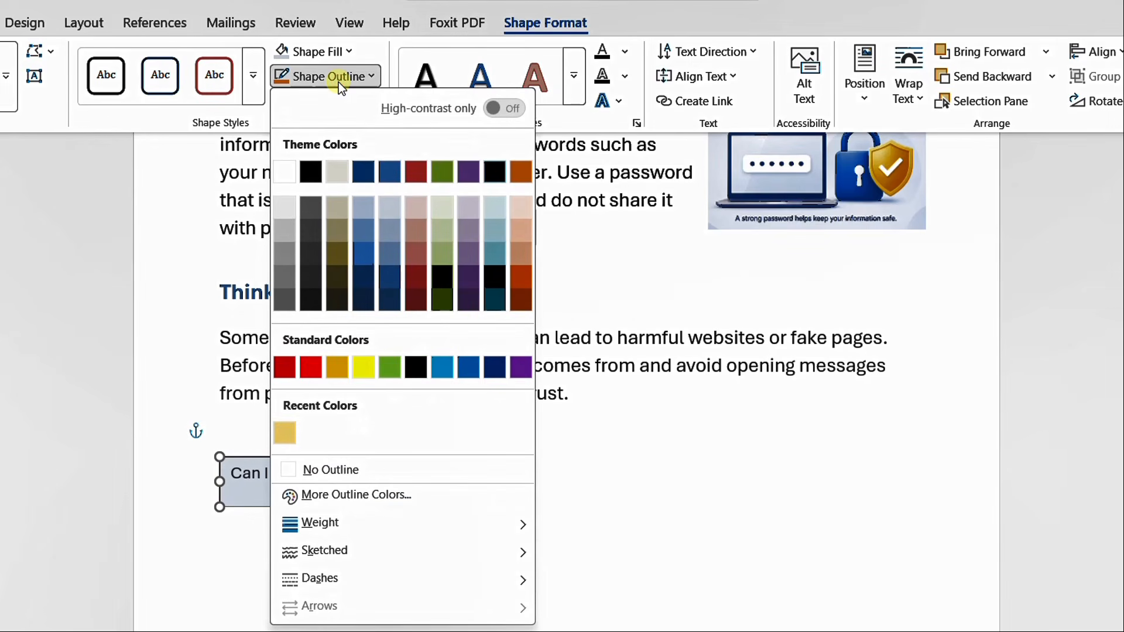
{"action": "left_click", "coordinate": [389, 168]}
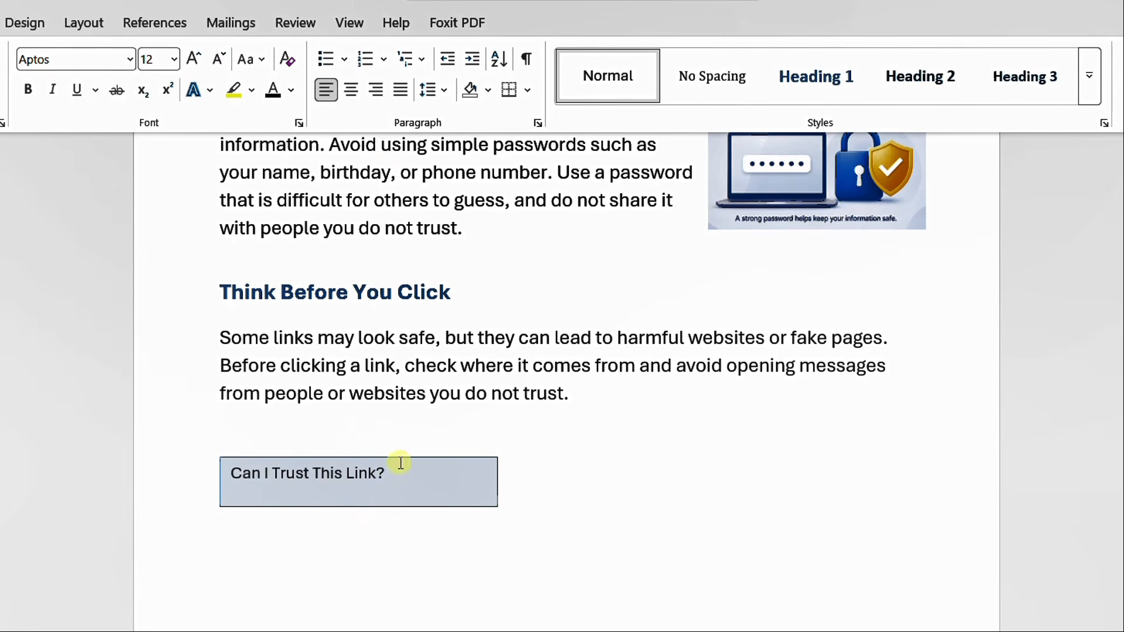
Make the text "Can I Trust This Link?" bold and centered at font size 14.
{"action": "left_click_drag", "start_coordinate": [387, 474], "coordinate": [239, 475]}
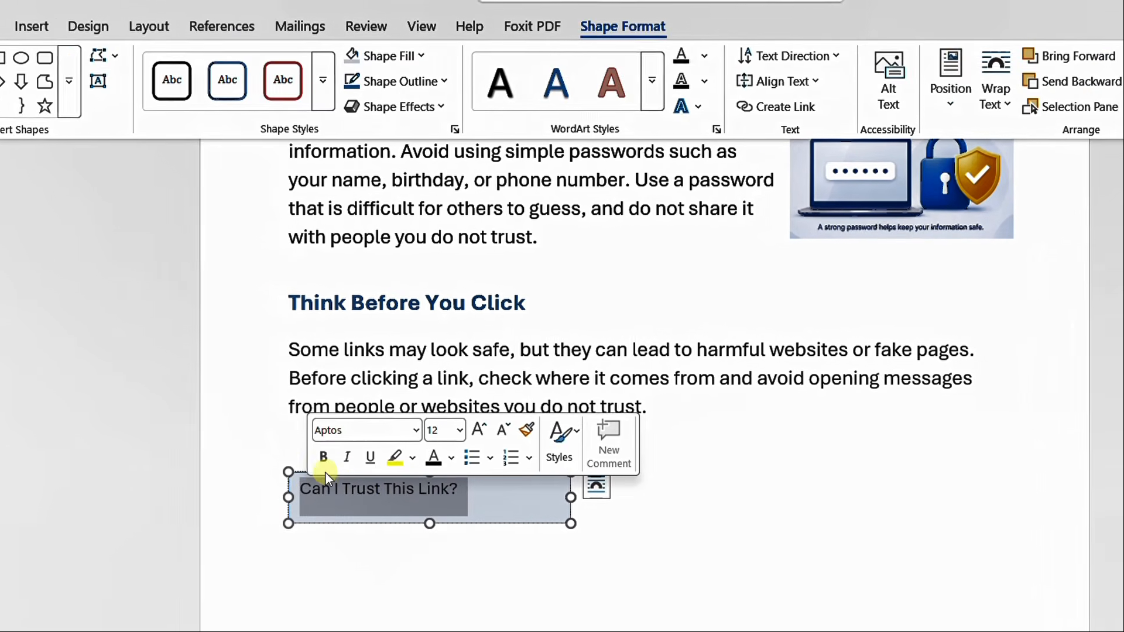
{"action": "left_click", "coordinate": [293, 450]}
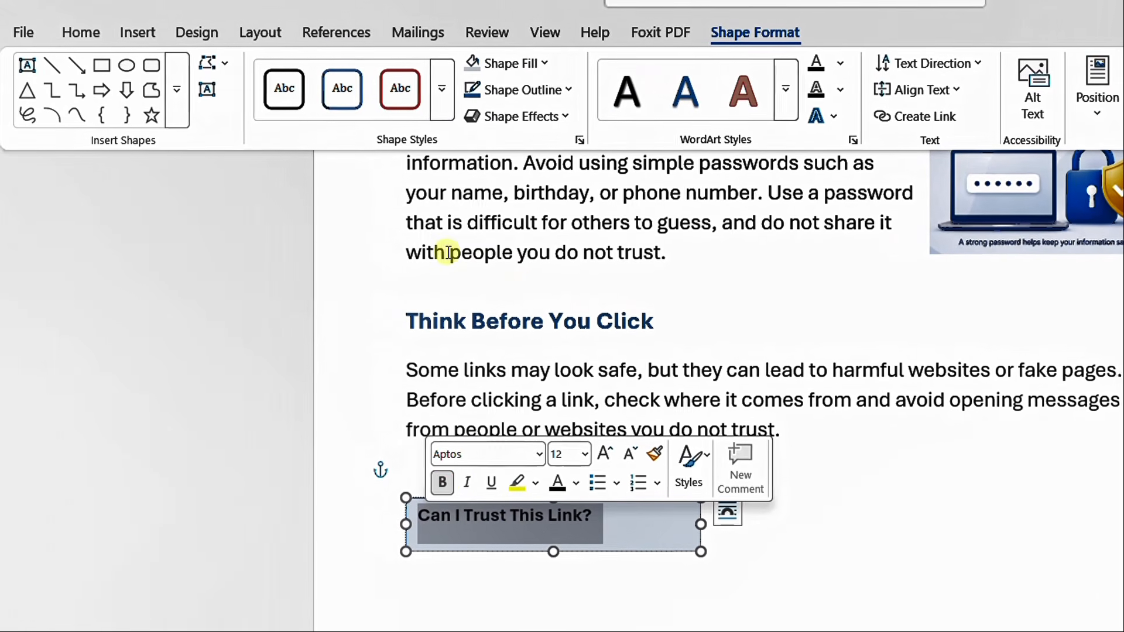
{"action": "left_click", "coordinate": [73, 29]}
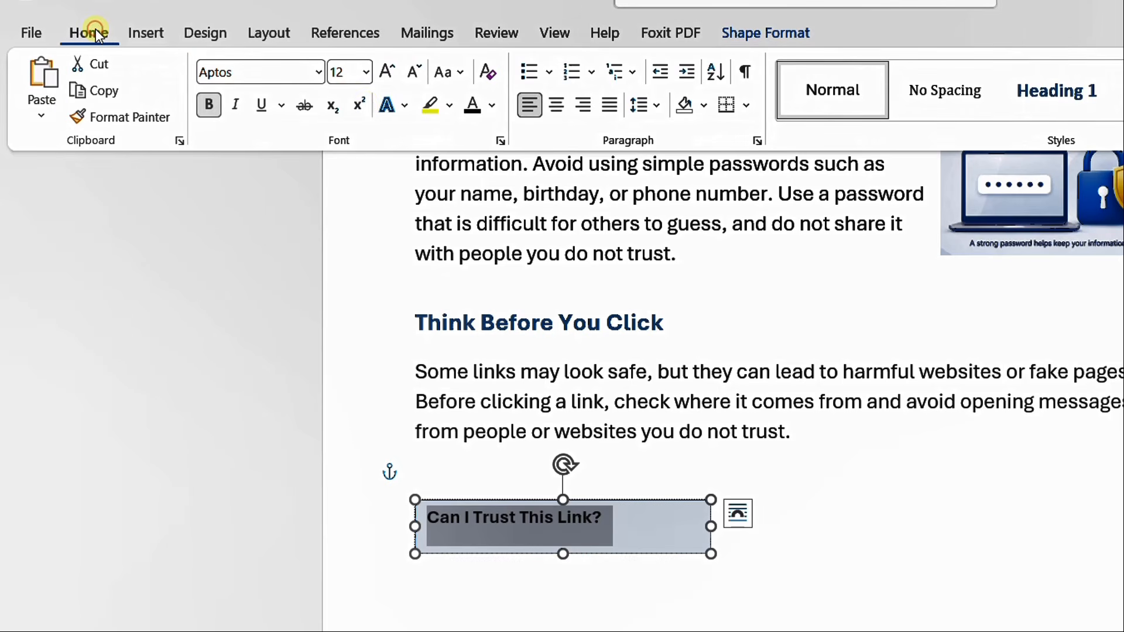
{"action": "left_click", "coordinate": [554, 108]}
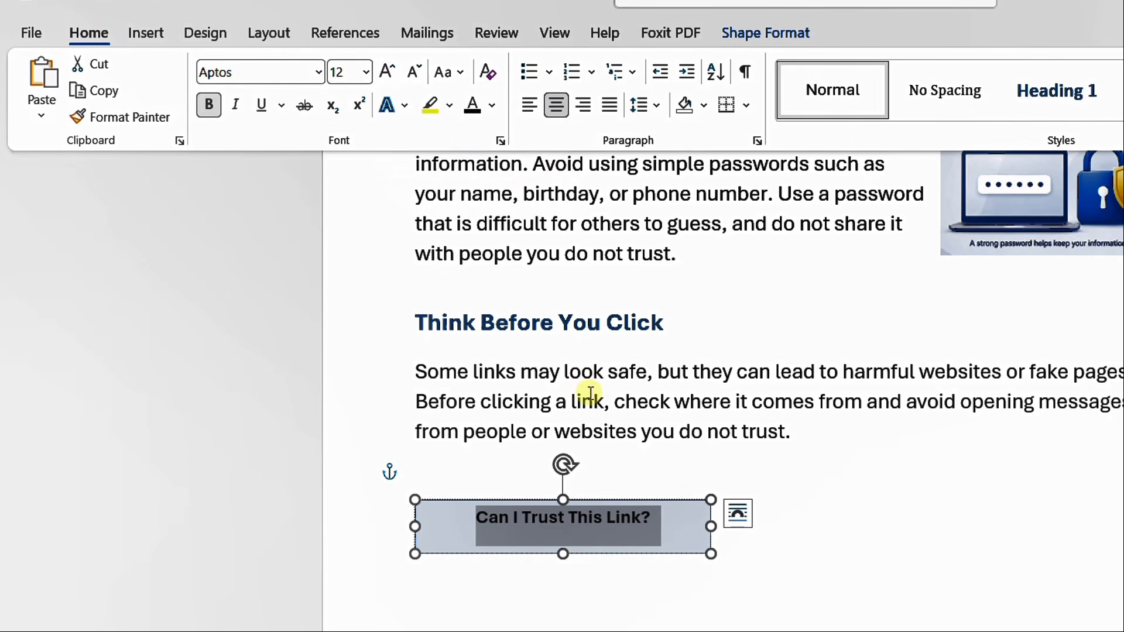
{"action": "left_click", "coordinate": [388, 75]}
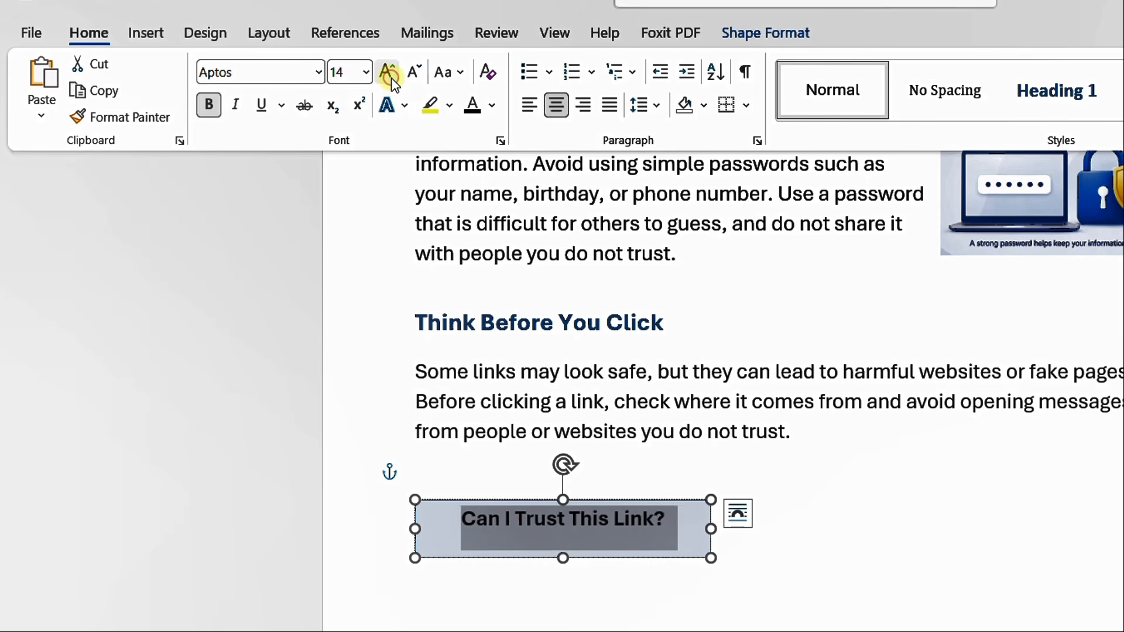
Increase the "Can I Trust This Link?" text to size 16 and resize its box to about 1.7" wide and 0.74" high.
{"action": "left_click", "coordinate": [389, 75]}
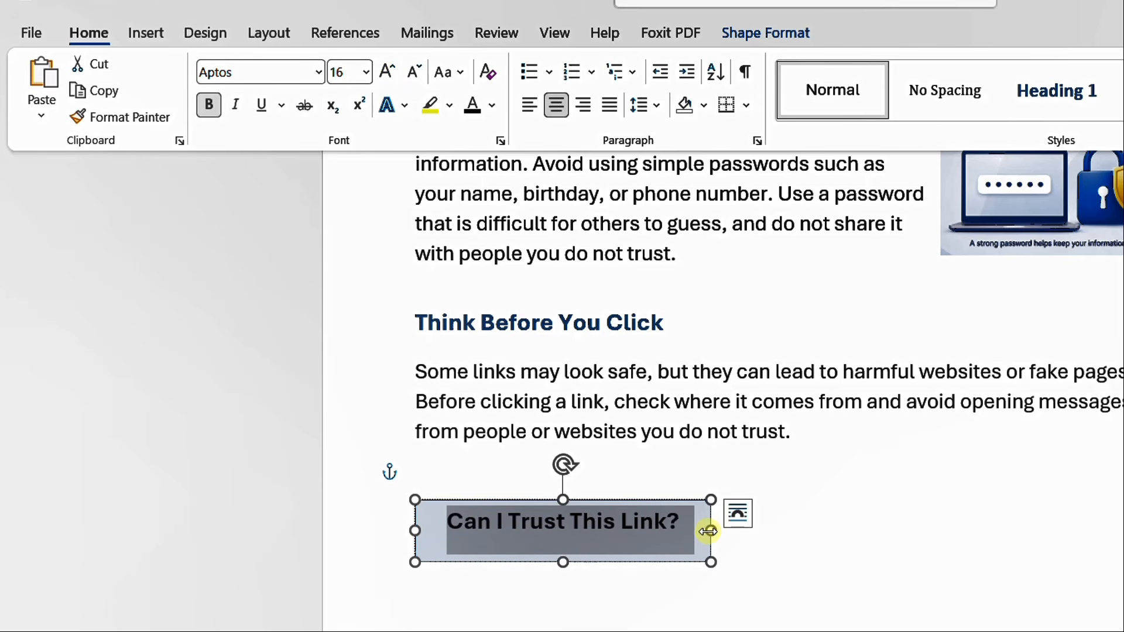
{"action": "left_click_drag", "start_coordinate": [709, 530], "coordinate": [597, 534]}
{"action": "left_click_drag", "start_coordinate": [508, 595], "coordinate": [507, 580]}
{"action": "left_click", "coordinate": [738, 557]}
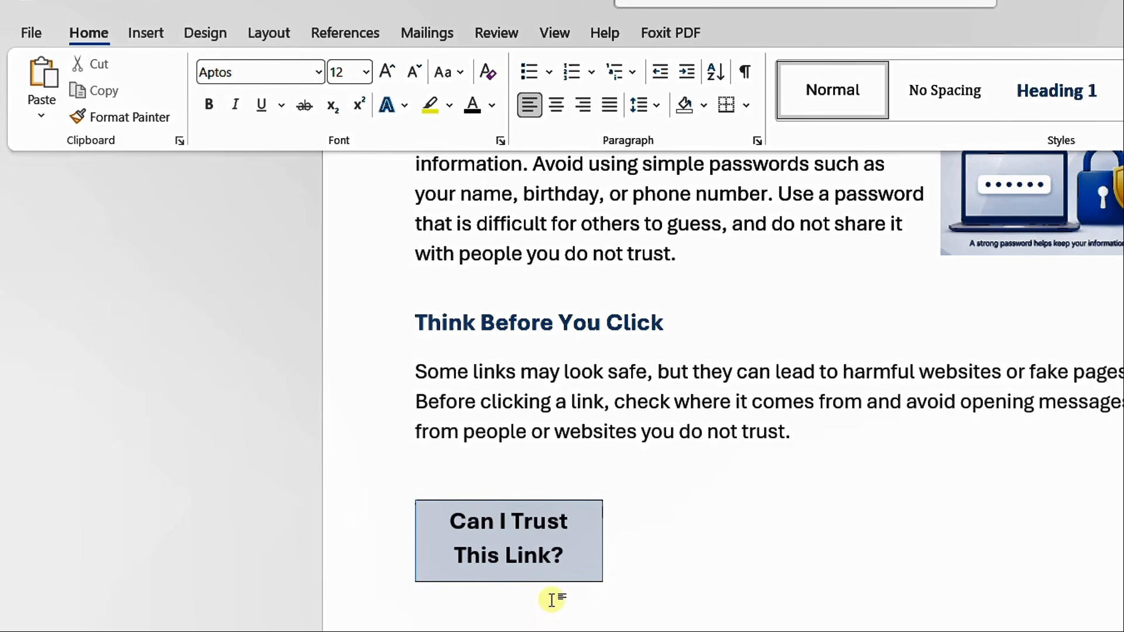
Set the "Can I Trust This Link?" box's outline weight to 3 pt and nudge the box slightly upward.
{"action": "left_click", "coordinate": [550, 581]}
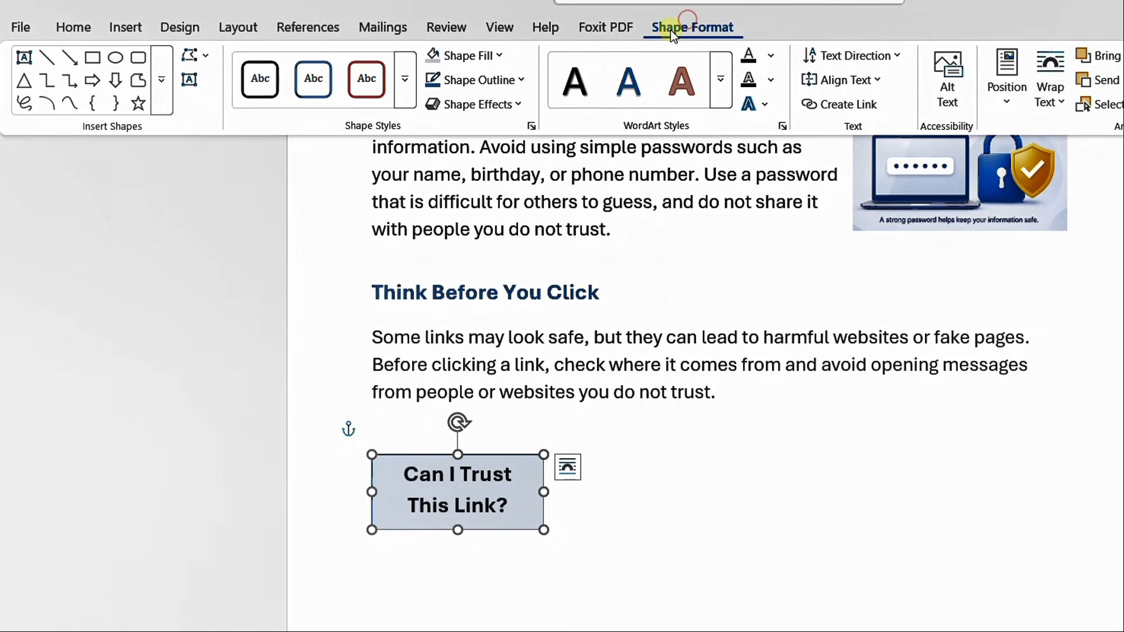
{"action": "left_click", "coordinate": [530, 92]}
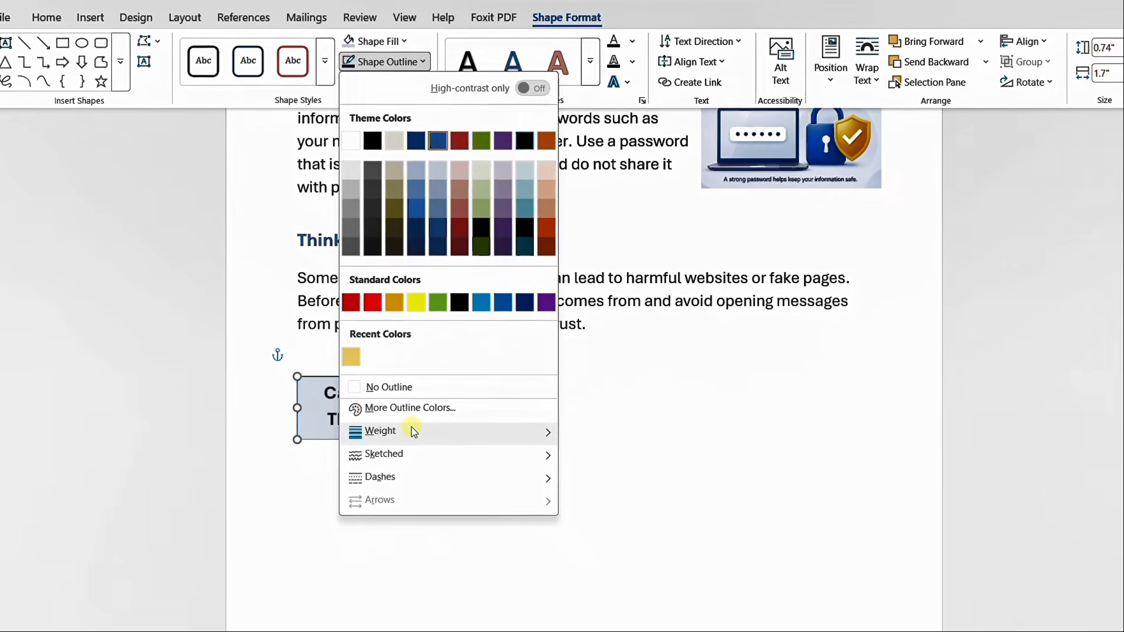
{"action": "mouse_move", "coordinate": [524, 494]}
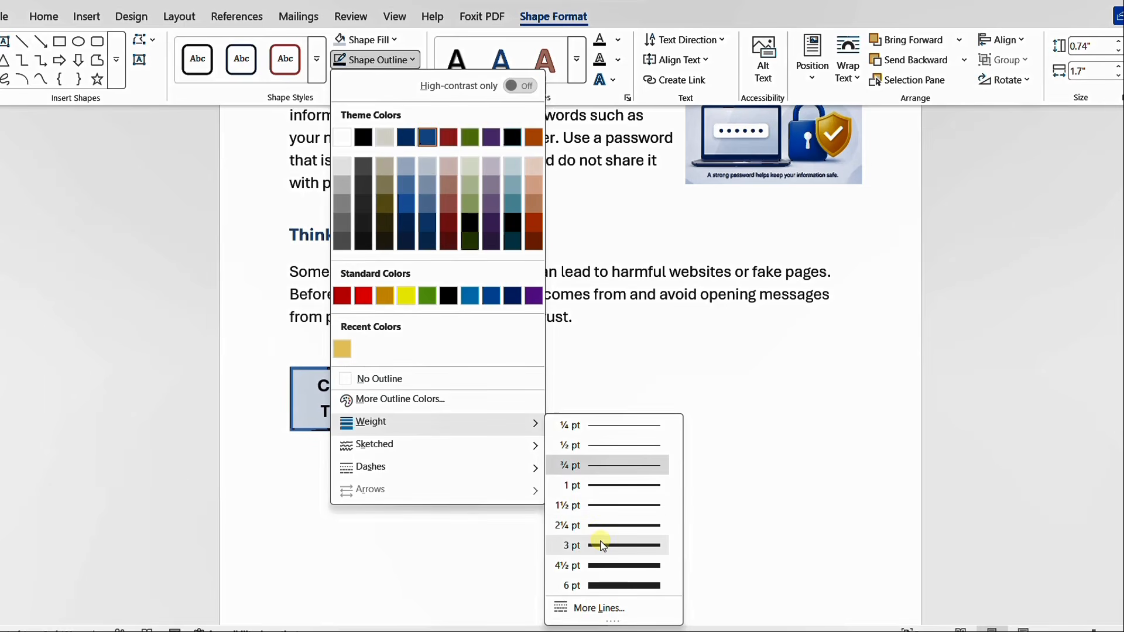
{"action": "left_click", "coordinate": [603, 546]}
{"action": "left_click", "coordinate": [589, 525]}
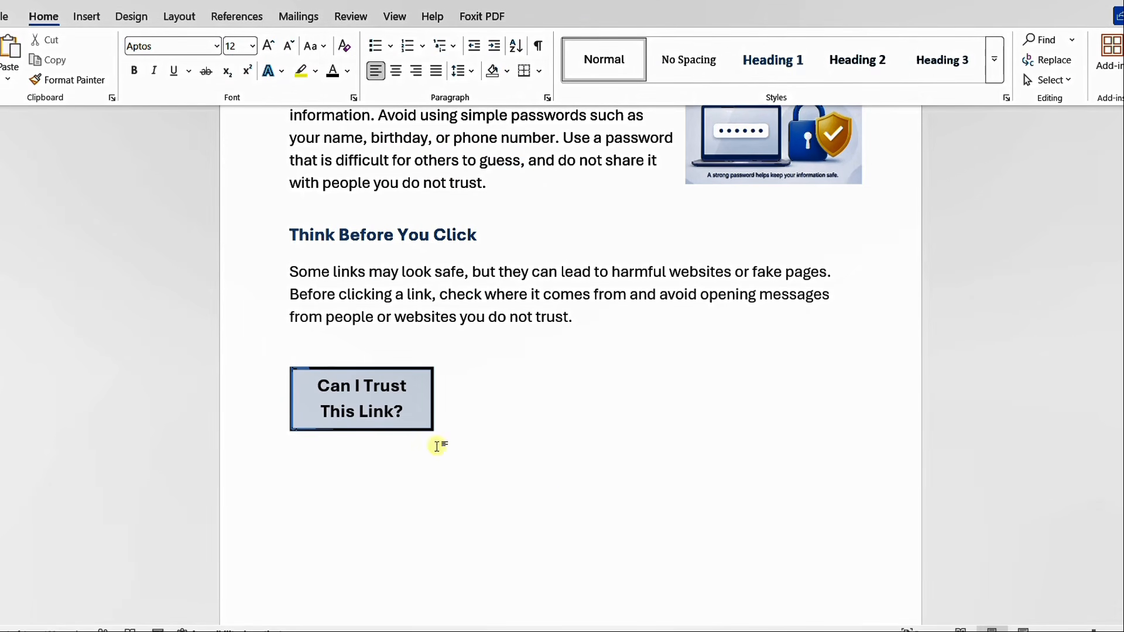
{"action": "left_click_drag", "start_coordinate": [419, 431], "coordinate": [414, 429]}
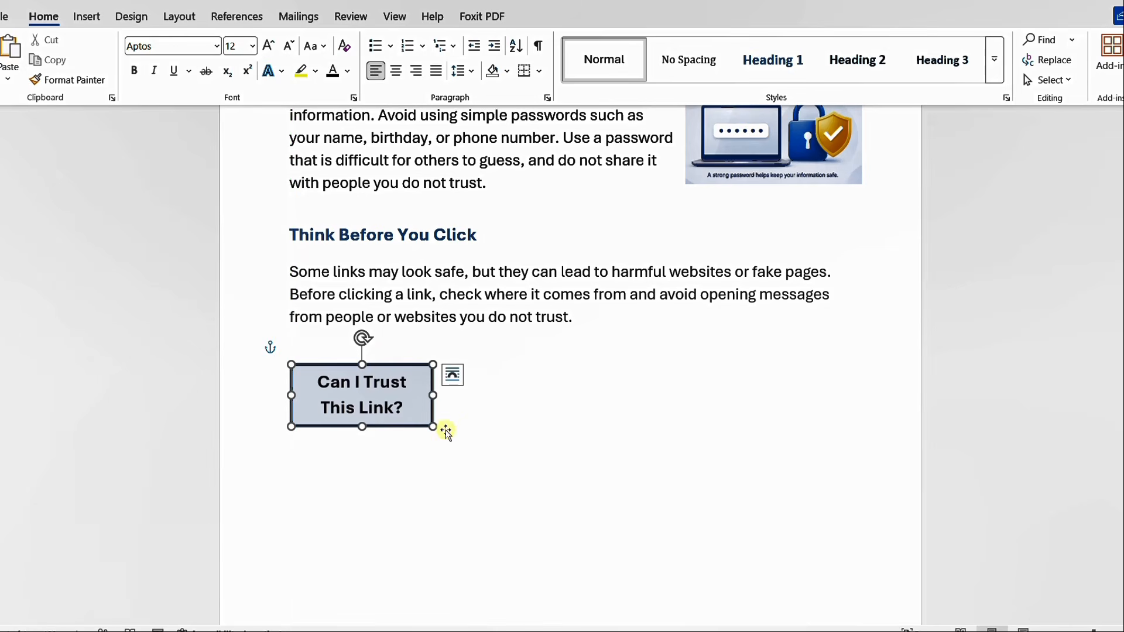
{"action": "left_click", "coordinate": [472, 433]}
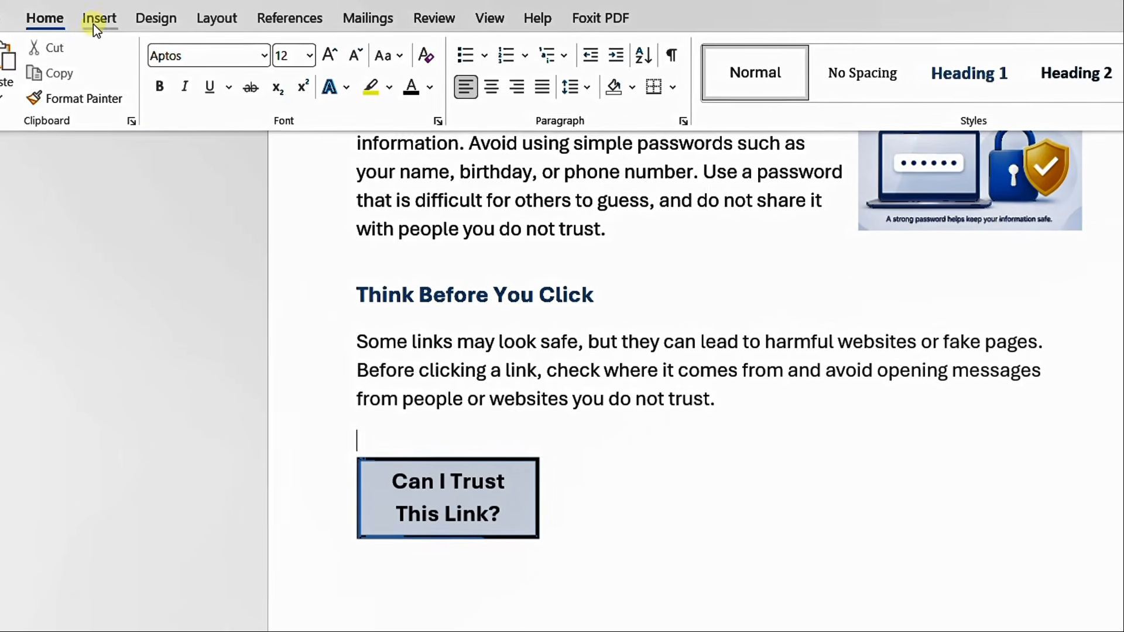
Draw a rounded rectangle about 2.1" wide and 0.85" high to the right of the "Can I Trust This Link?" box.
{"action": "left_click", "coordinate": [97, 19]}
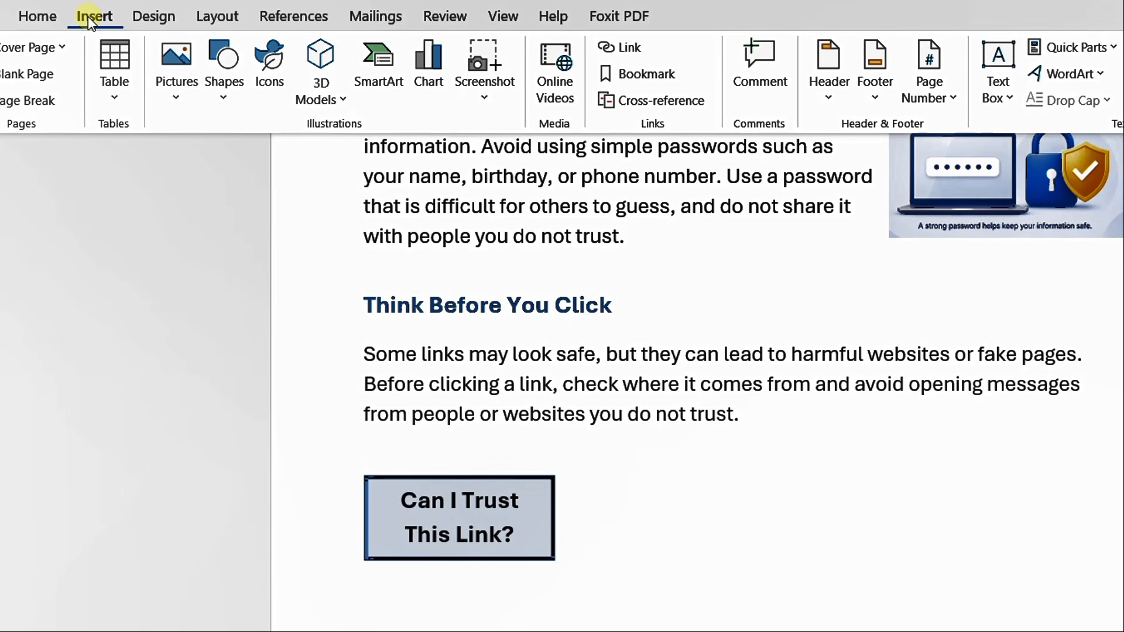
{"action": "left_click", "coordinate": [218, 66]}
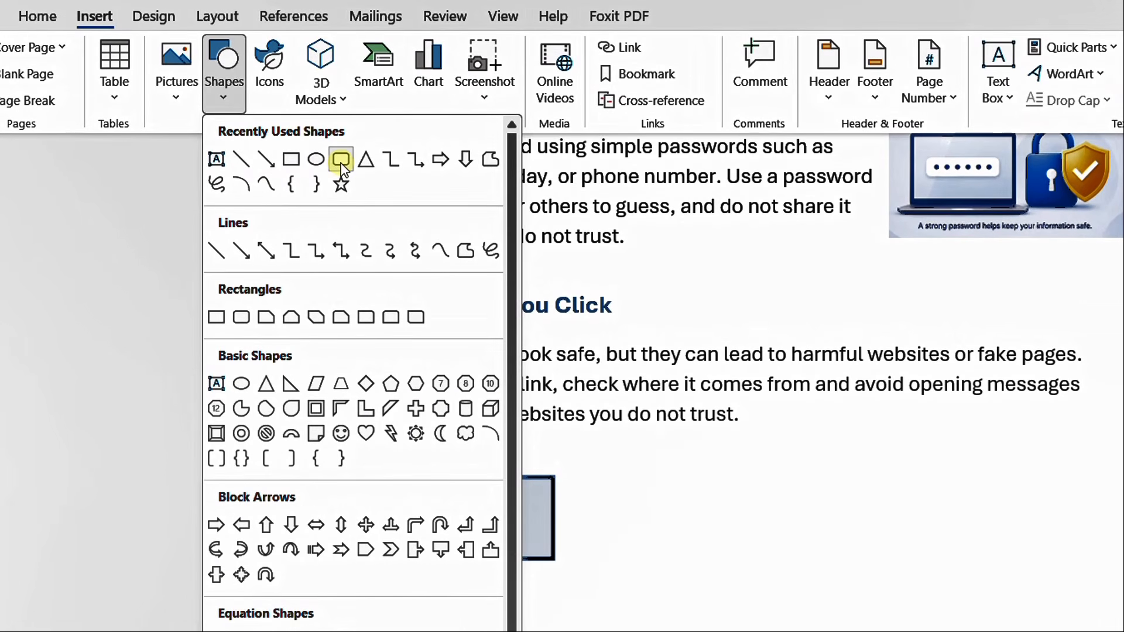
{"action": "left_click", "coordinate": [341, 159]}
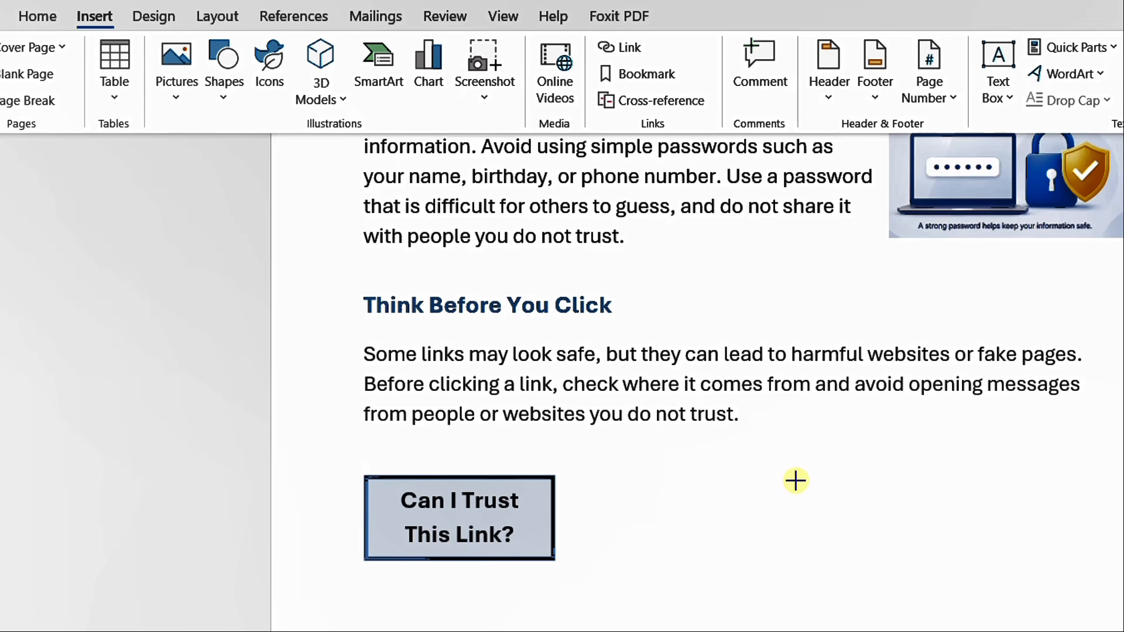
{"action": "left_click_drag", "start_coordinate": [800, 476], "coordinate": [1030, 571]}
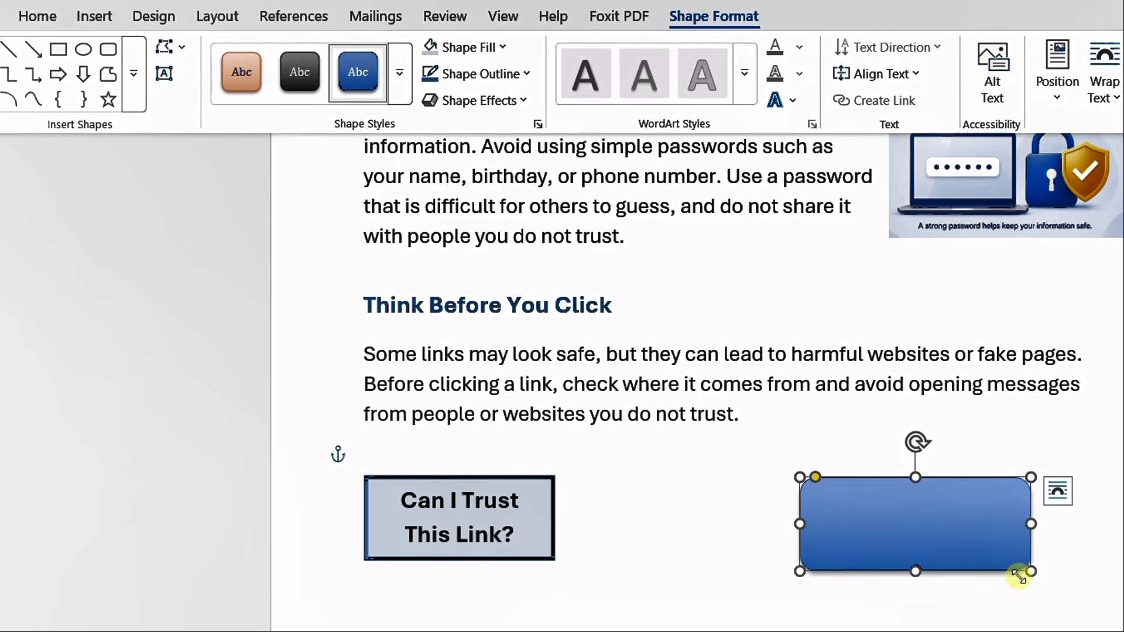
{"action": "left_click", "coordinate": [945, 627]}
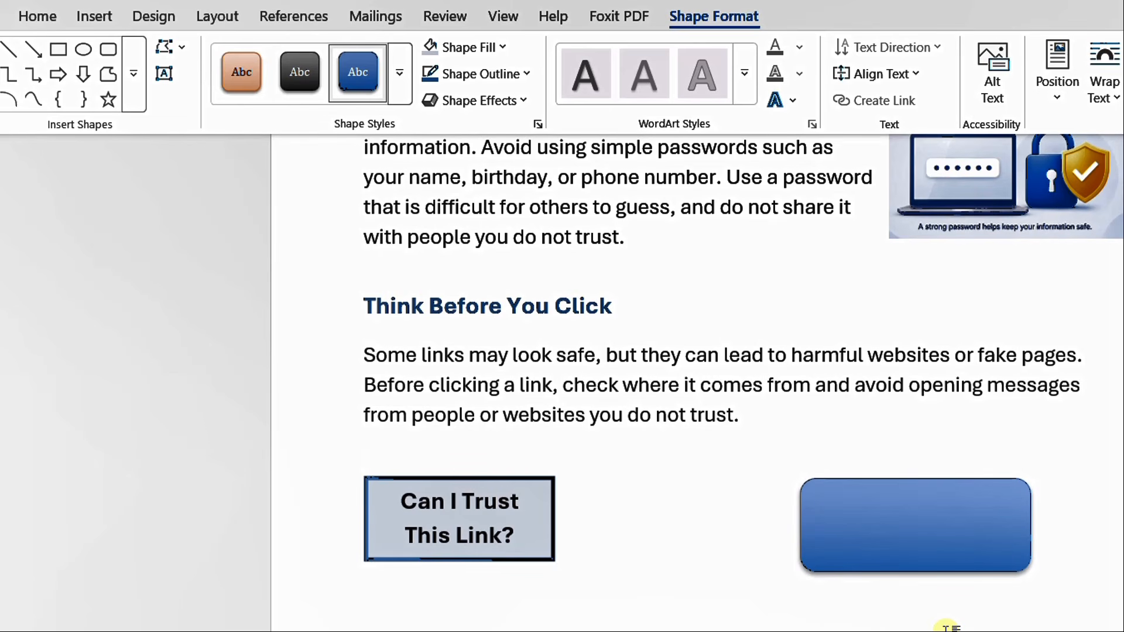
Add the text "Do Not Click Suspicious Links." inside the rounded rectangle.
{"action": "left_click", "coordinate": [918, 524]}
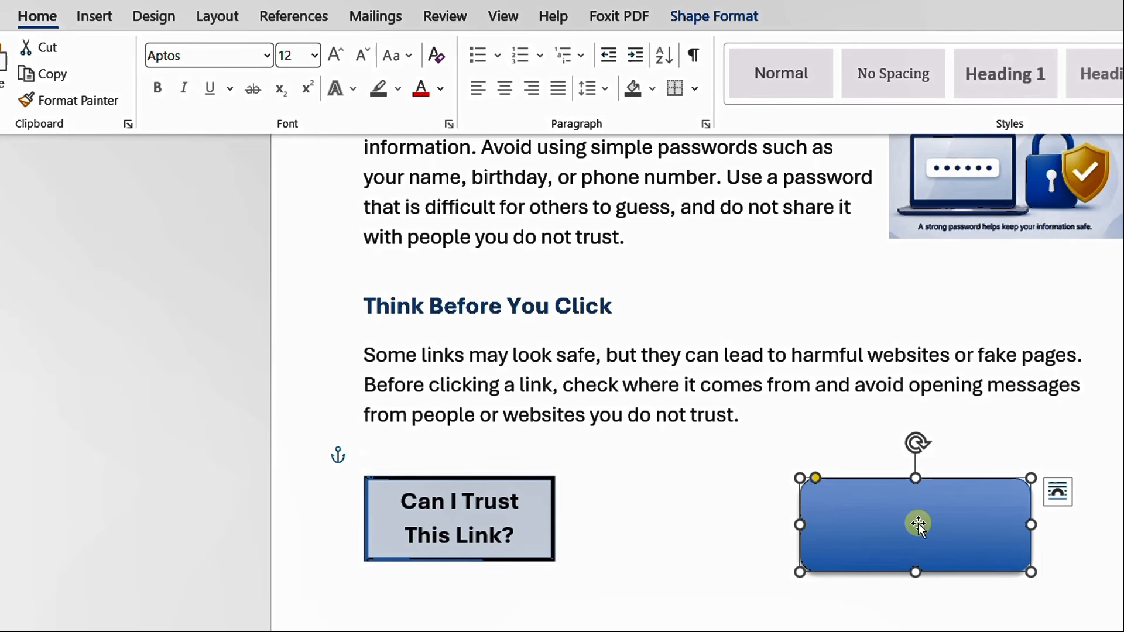
{"action": "left_click", "coordinate": [917, 523]}
{"action": "type", "text": "Do Not Cl"}
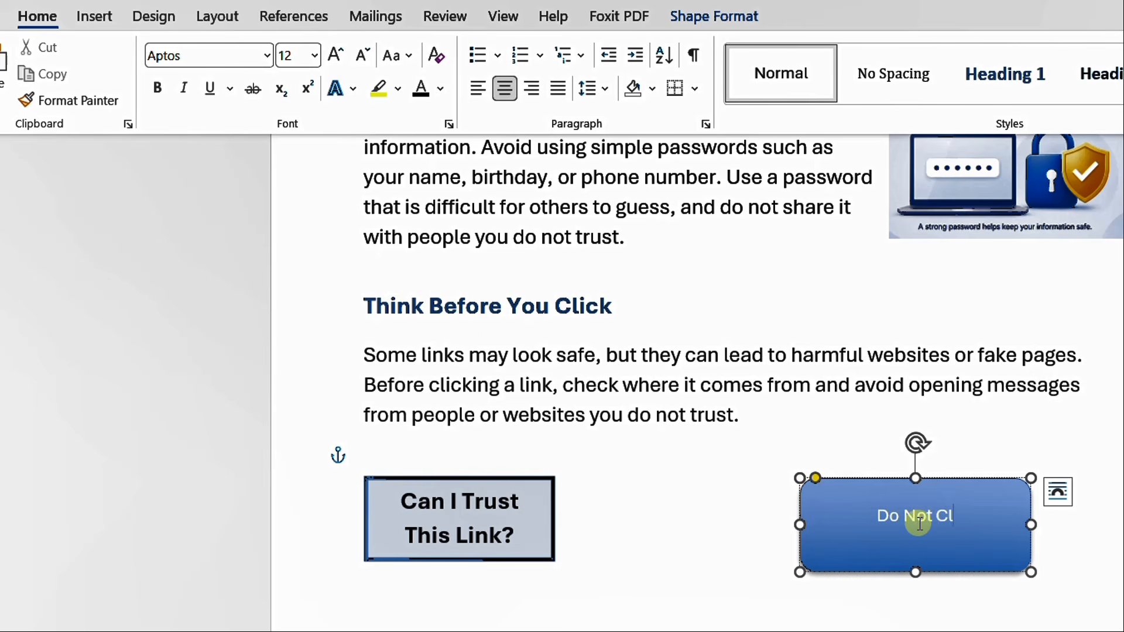
{"action": "type", "text": "ick Suspici"}
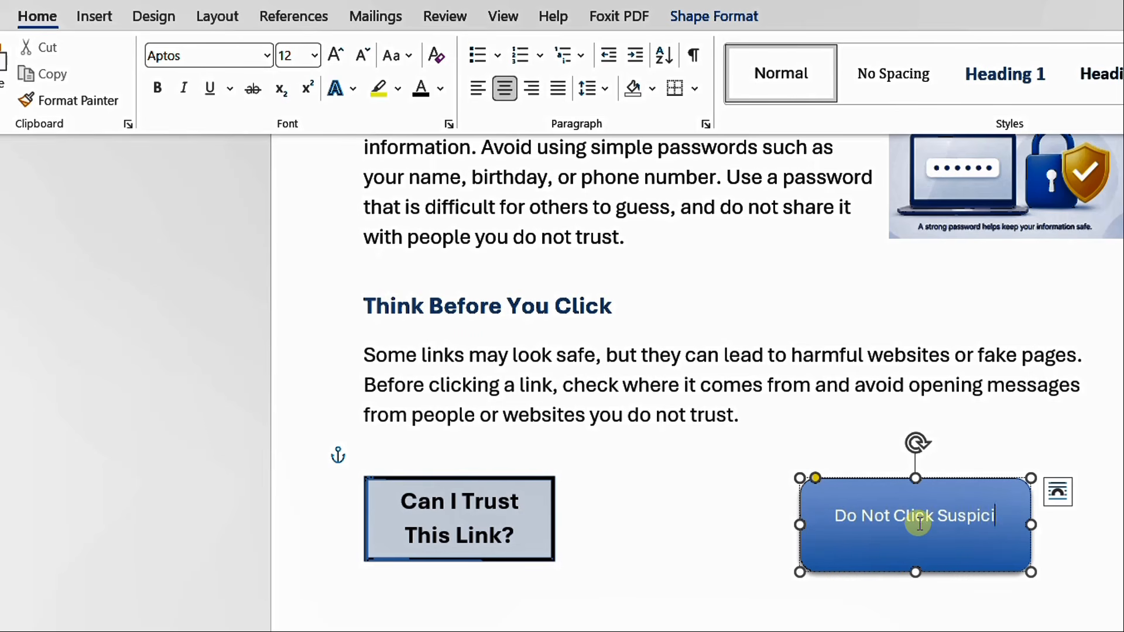
{"action": "type", "text": "ous Links"}
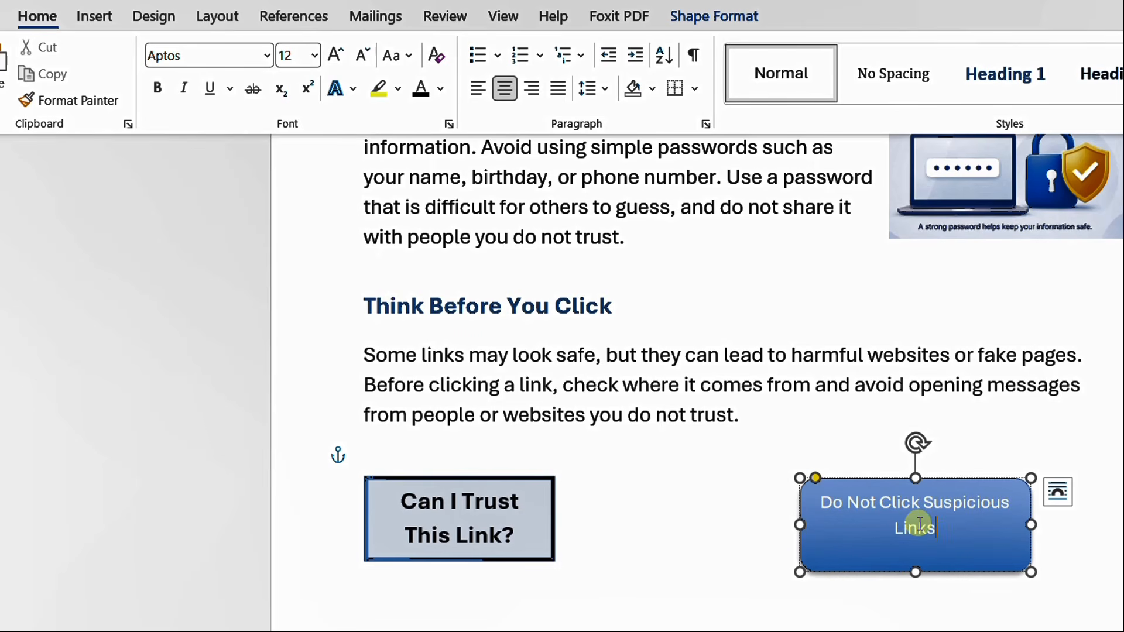
{"action": "type", "text": "."}
{"action": "key", "text": "Escape"}
{"action": "key", "text": "Escape"}
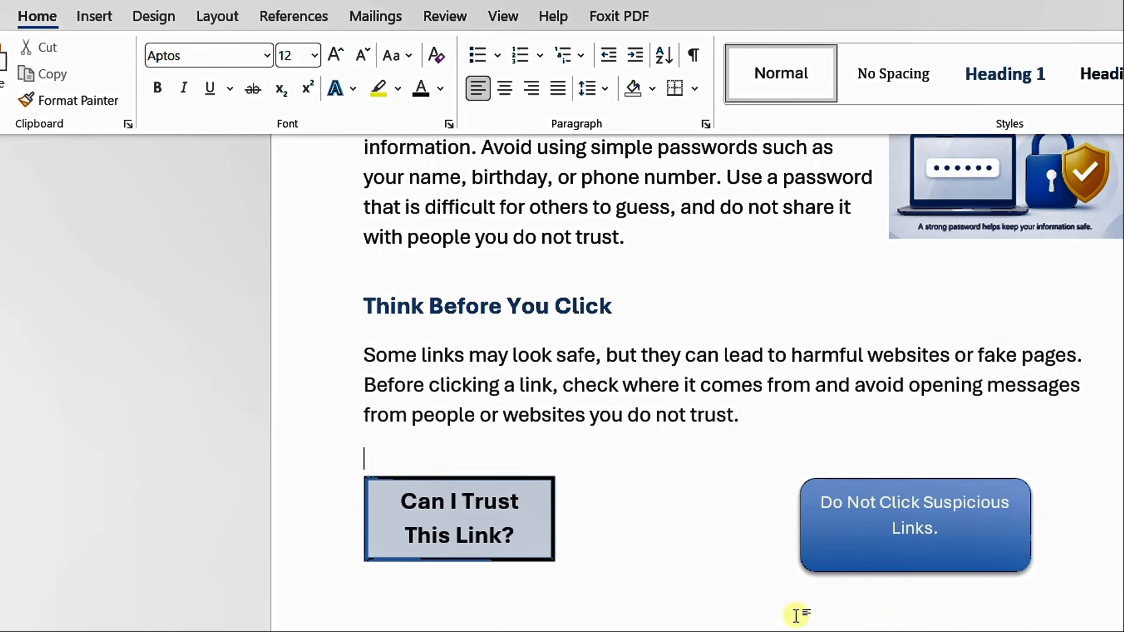
Fill the rounded rectangle with the lightest orange theme color.
{"action": "left_click", "coordinate": [934, 562]}
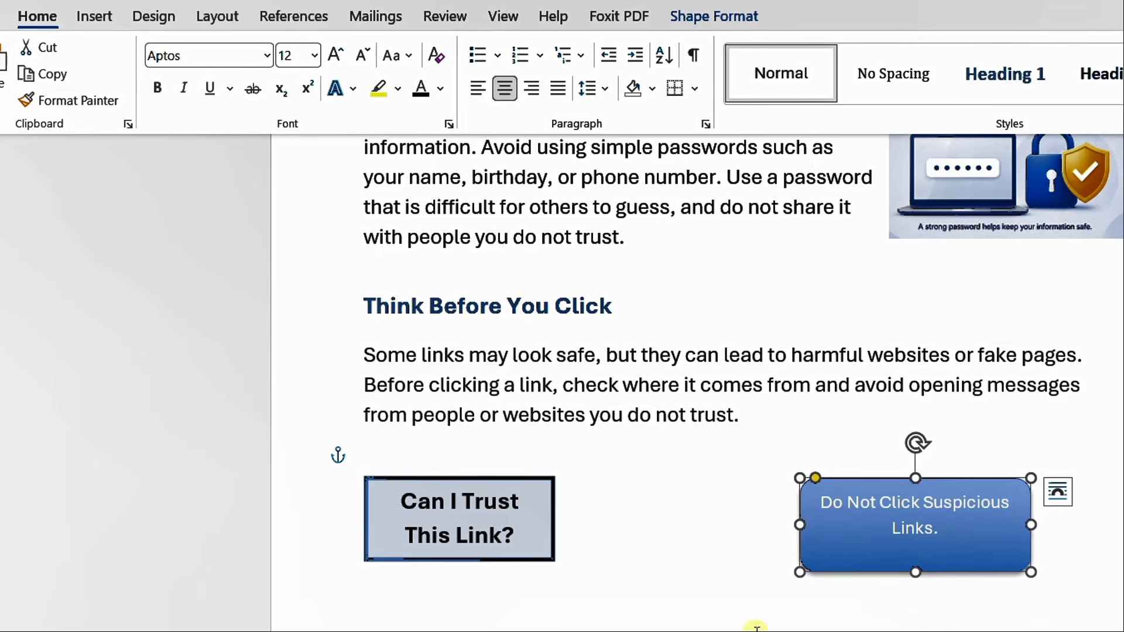
{"action": "left_click", "coordinate": [756, 627]}
{"action": "left_click", "coordinate": [909, 567]}
{"action": "left_click", "coordinate": [714, 23]}
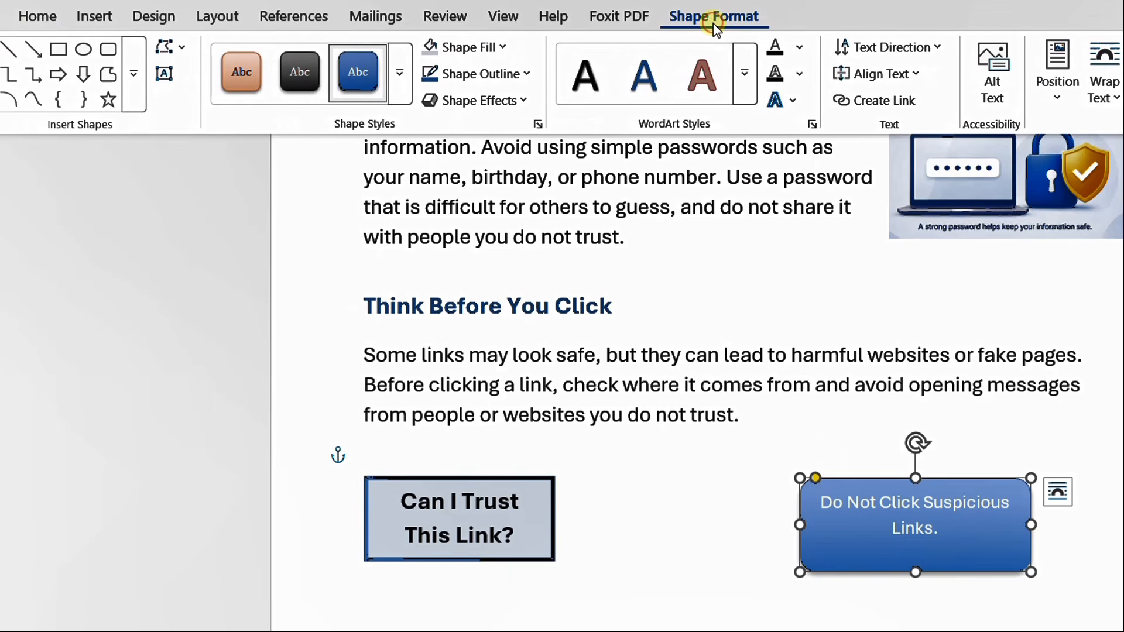
{"action": "left_click", "coordinate": [502, 47]}
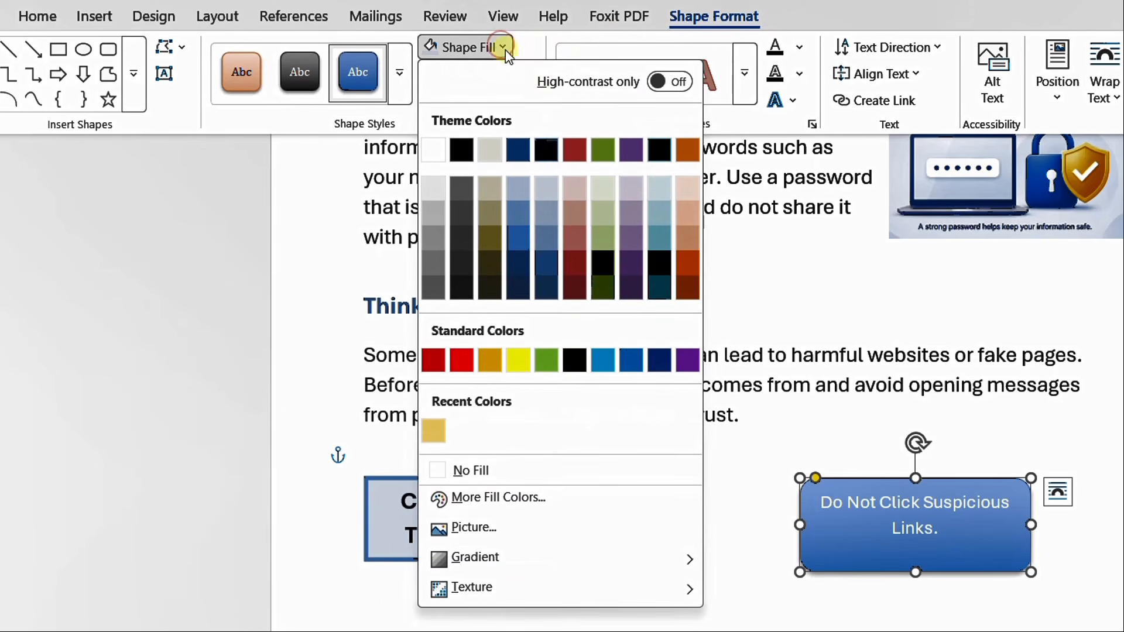
{"action": "left_click", "coordinate": [686, 190]}
Give the rounded rectangle an orange theme outline with a weight of 3 pt.
{"action": "left_click", "coordinate": [523, 76]}
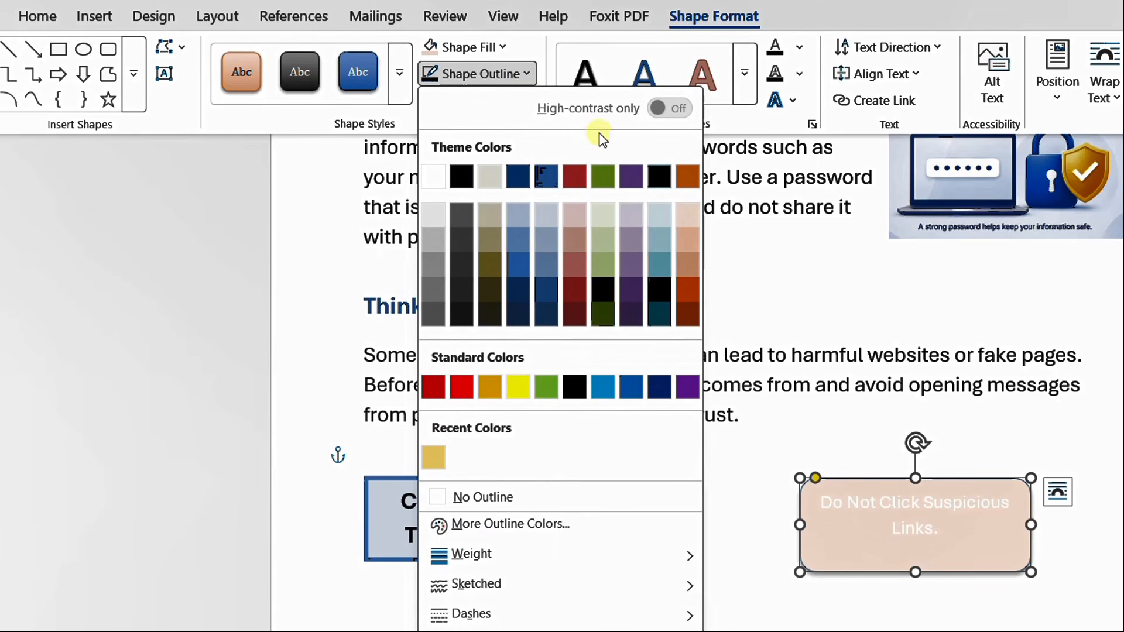
{"action": "left_click", "coordinate": [686, 177]}
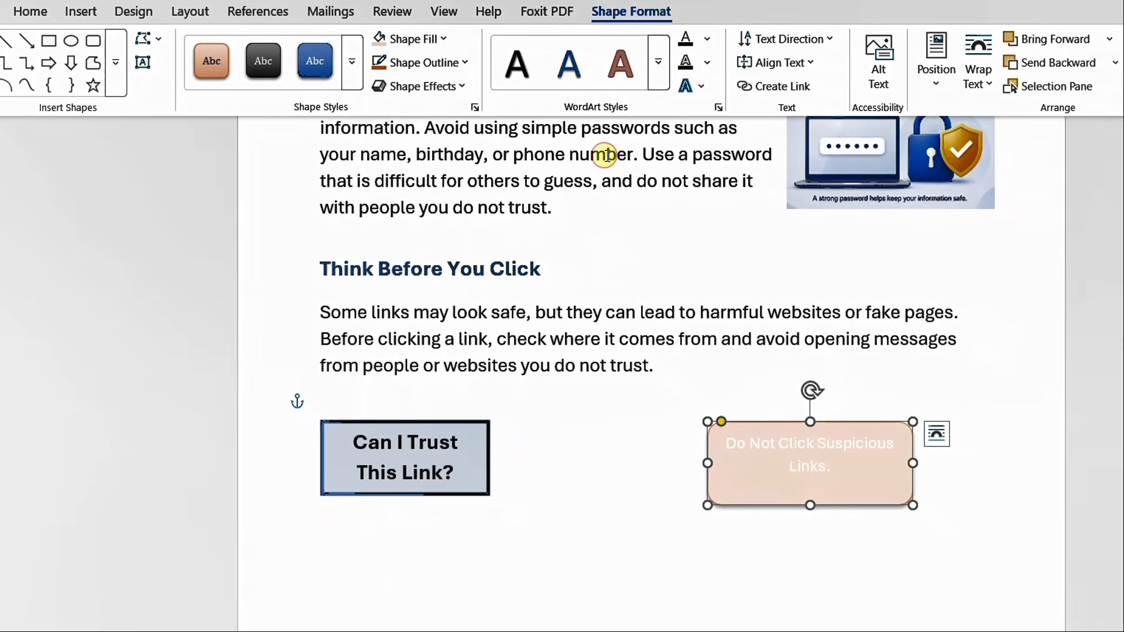
{"action": "left_click", "coordinate": [396, 58]}
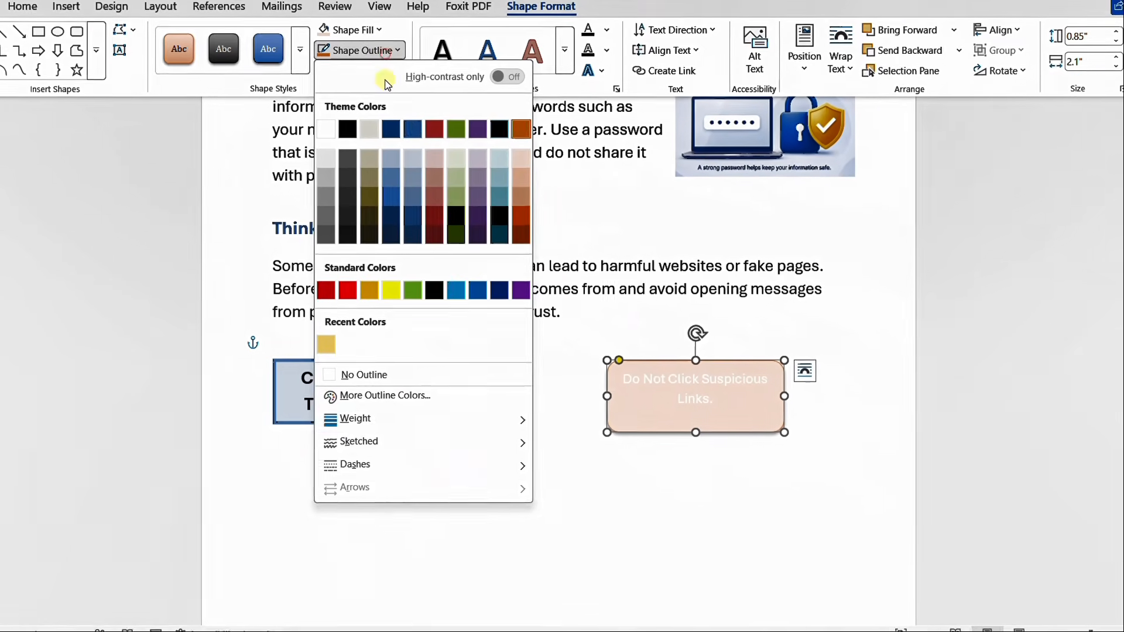
{"action": "mouse_move", "coordinate": [501, 434]}
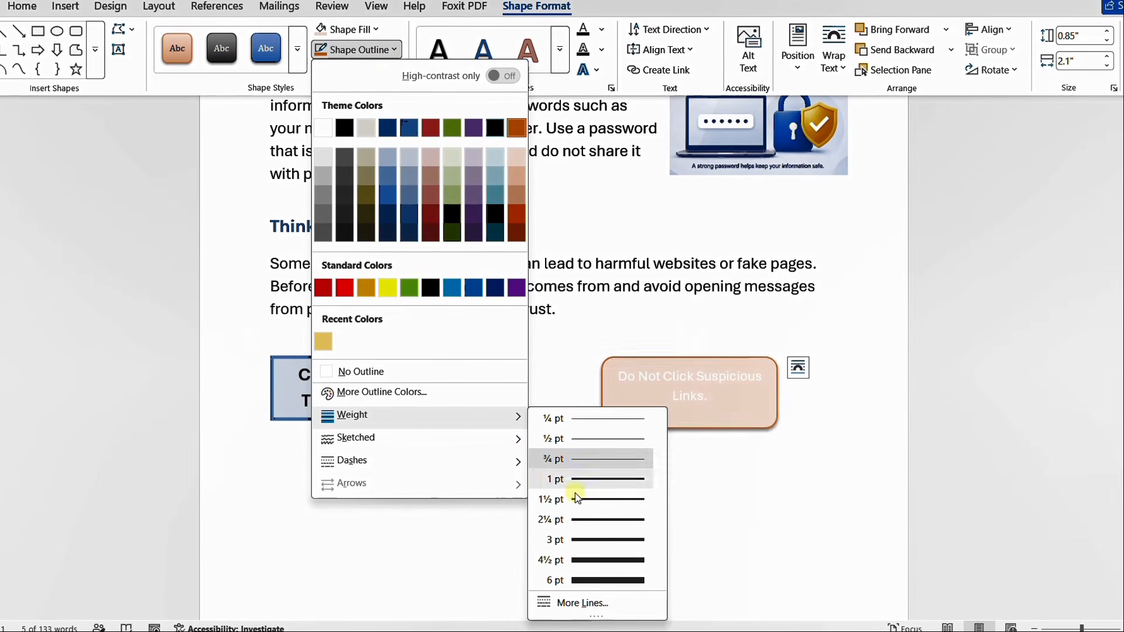
{"action": "left_click", "coordinate": [582, 540]}
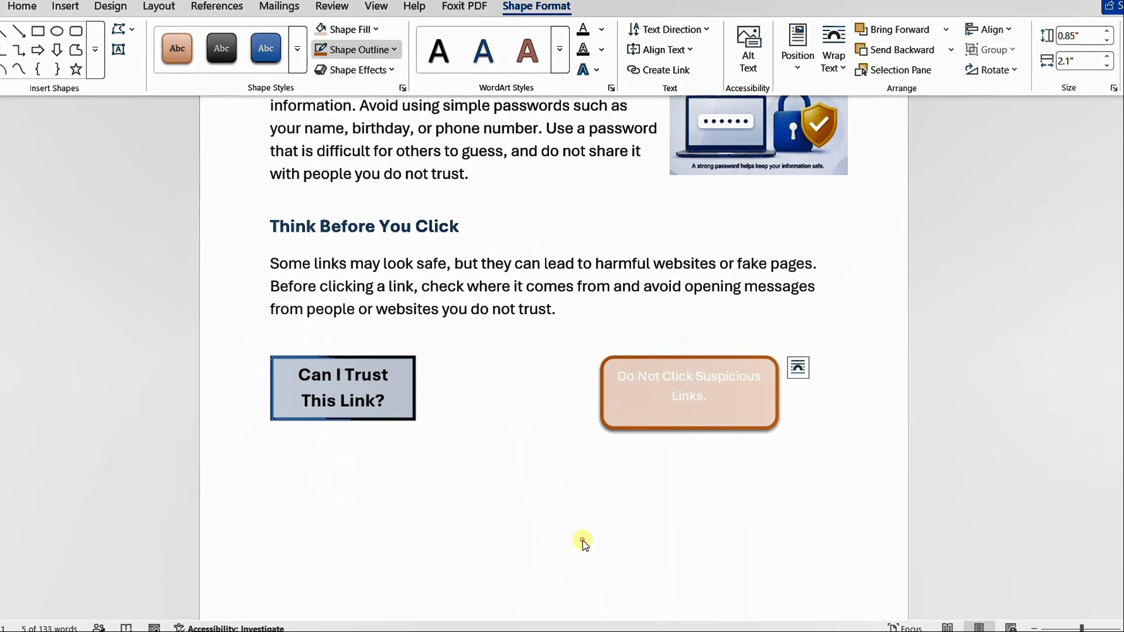
{"action": "left_click", "coordinate": [600, 530]}
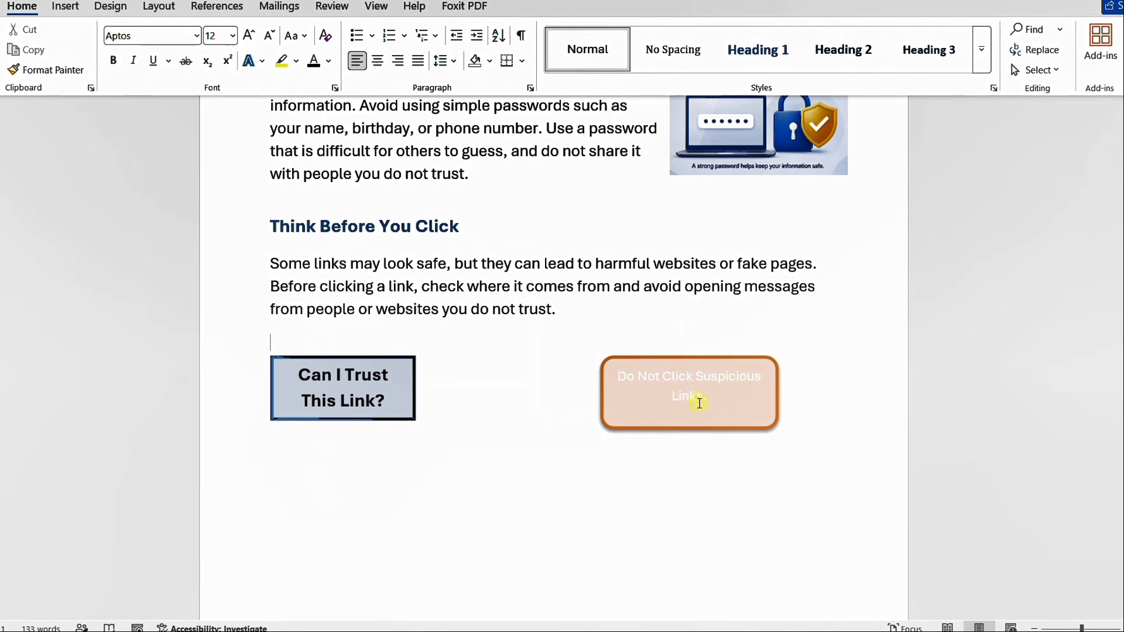
Change the font color of "Do Not Click Suspicious Links." to the black theme color.
{"action": "left_click", "coordinate": [699, 399]}
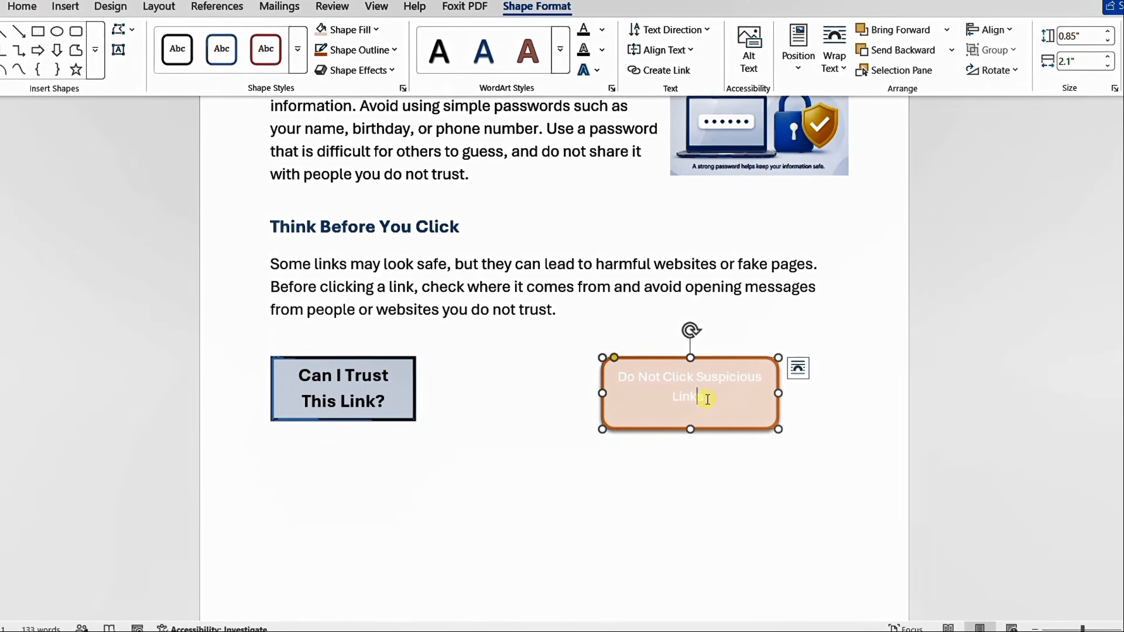
{"action": "left_click_drag", "start_coordinate": [705, 397], "coordinate": [654, 404]}
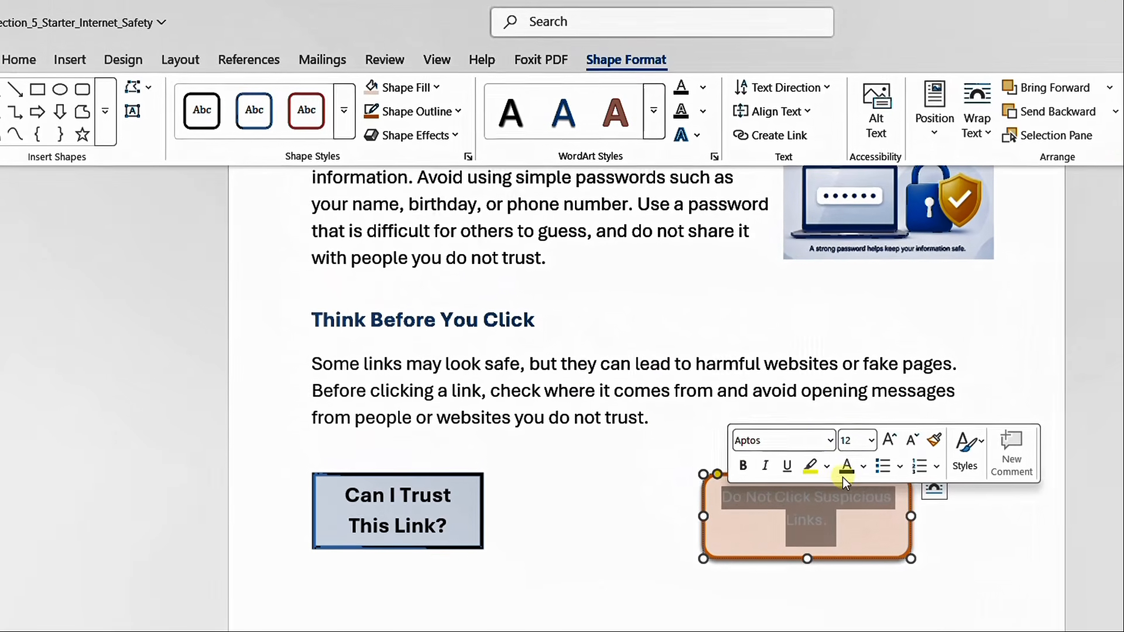
{"action": "left_click", "coordinate": [853, 458]}
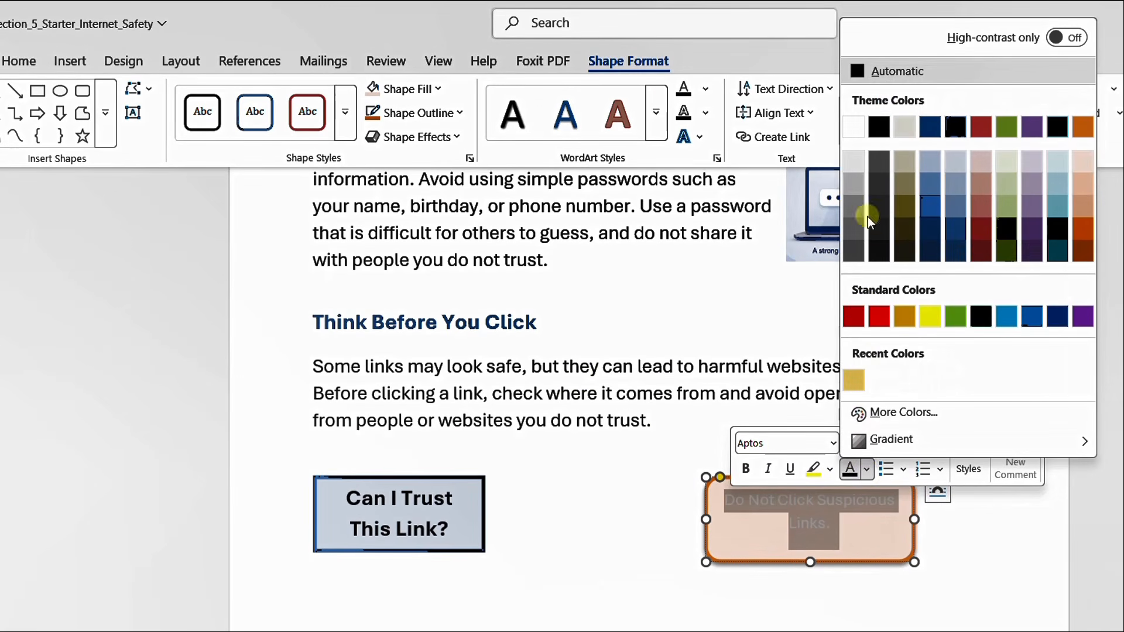
{"action": "left_click", "coordinate": [878, 126]}
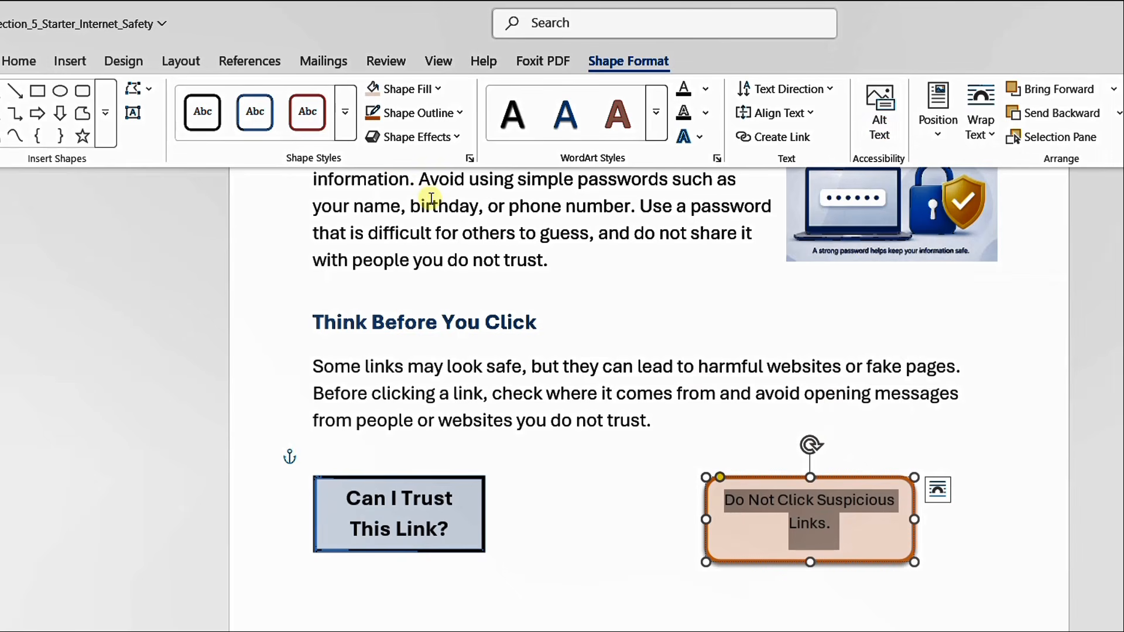
Make the text "Do Not Click Suspicious Links." bold at font size 16.
{"action": "left_click", "coordinate": [27, 65]}
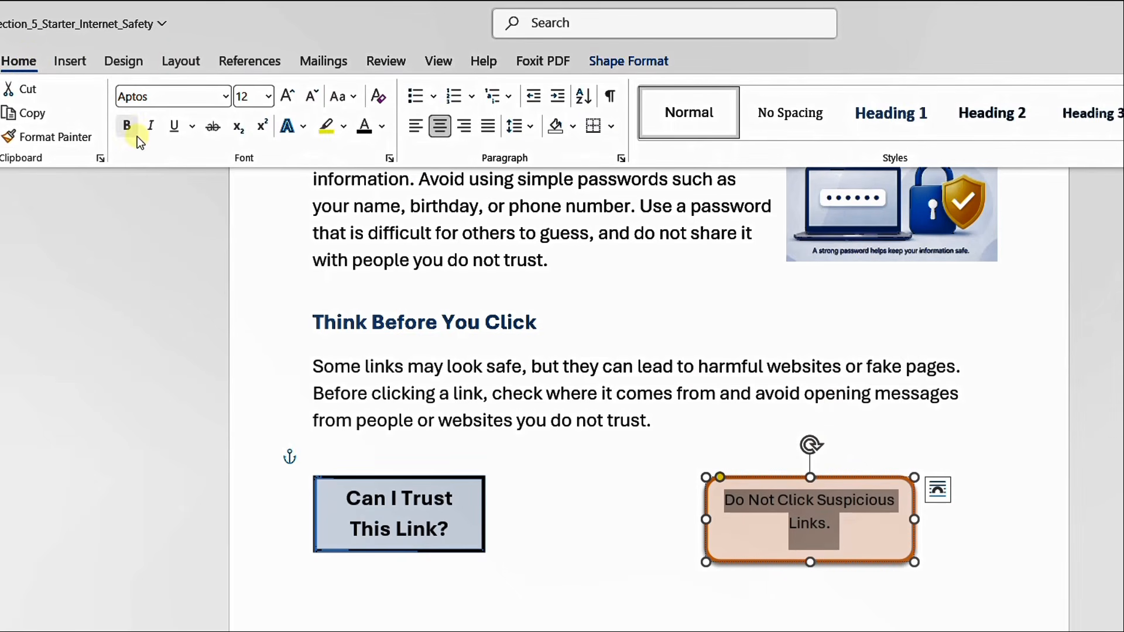
{"action": "left_click", "coordinate": [127, 127]}
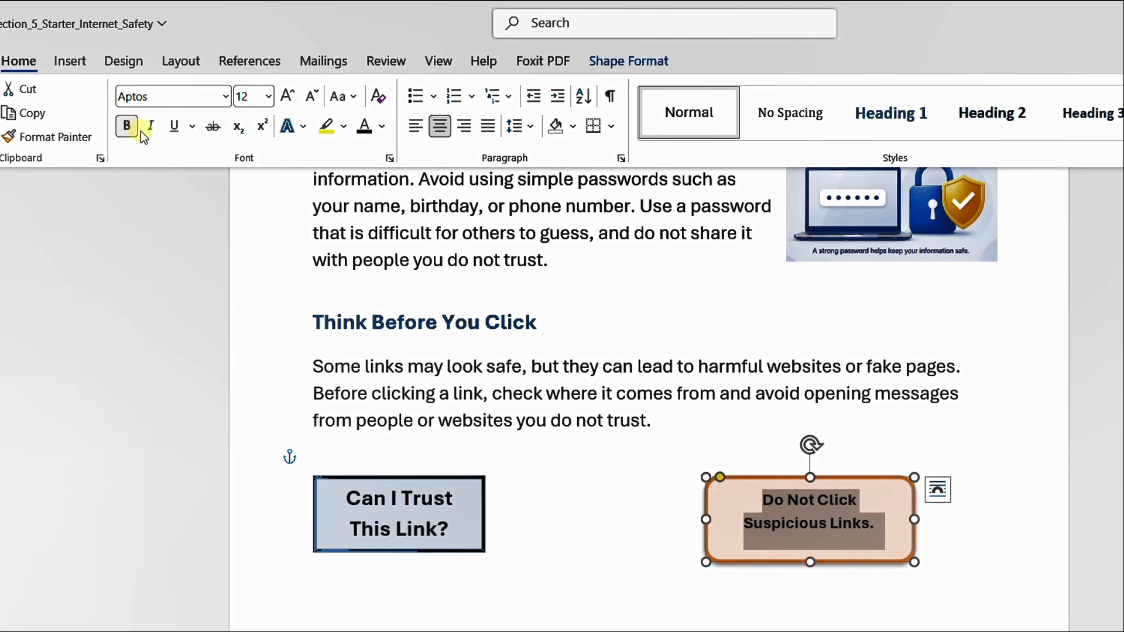
{"action": "left_click", "coordinate": [287, 102]}
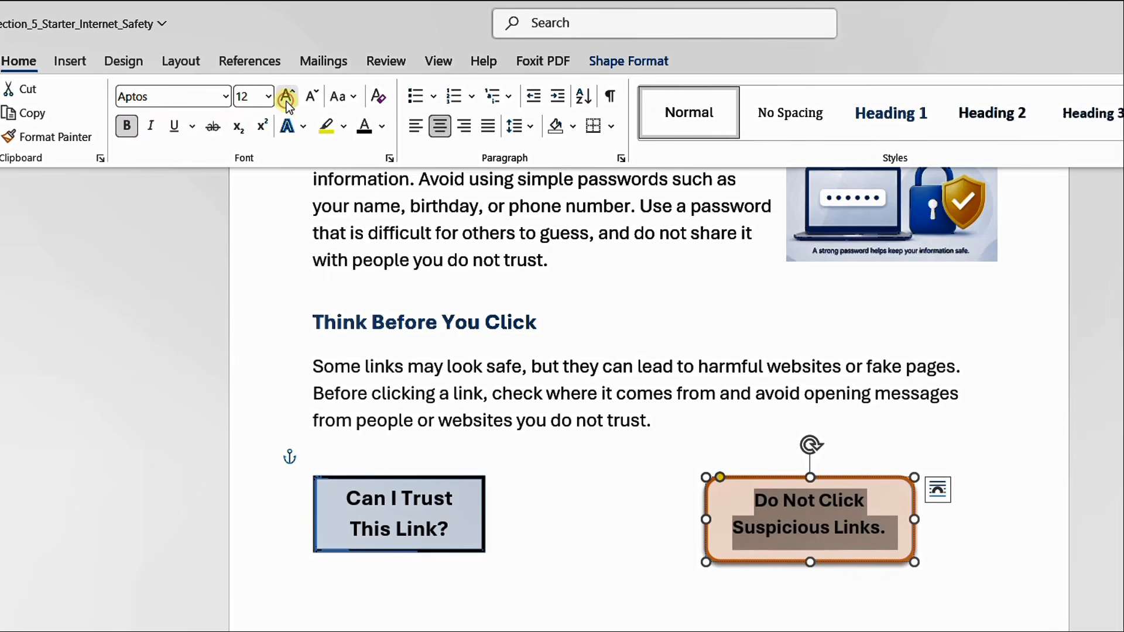
{"action": "left_click", "coordinate": [286, 100]}
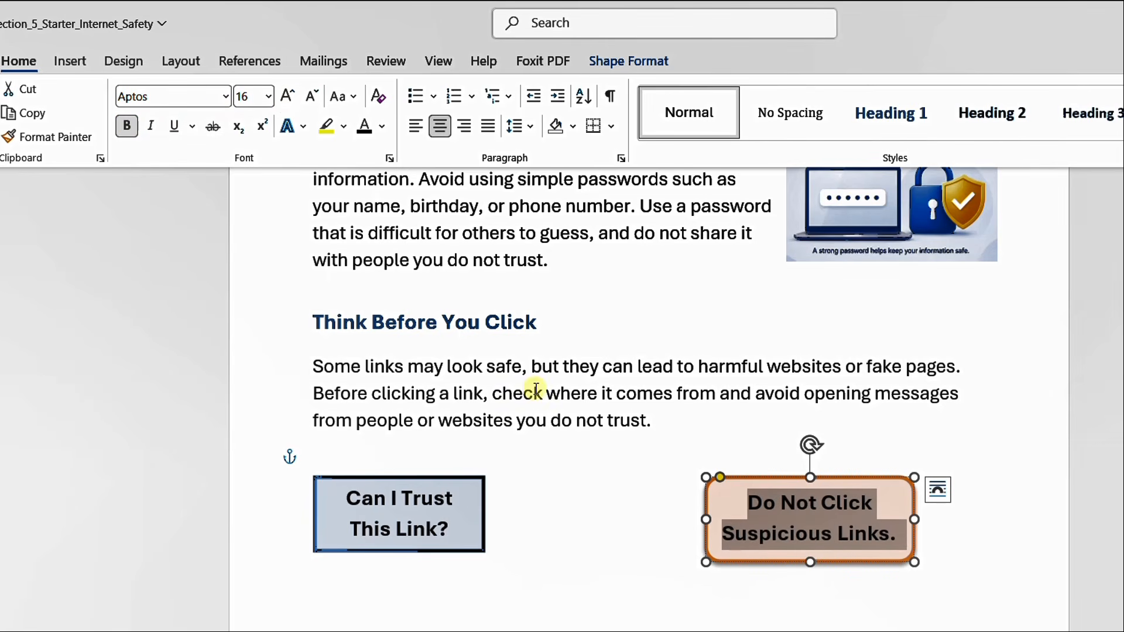
Move the rounded "Do Not Click Suspicious Links." shape toward the right margin and slightly enlarge the "Can I Trust This Link?" text box.
{"action": "left_click", "coordinate": [630, 624]}
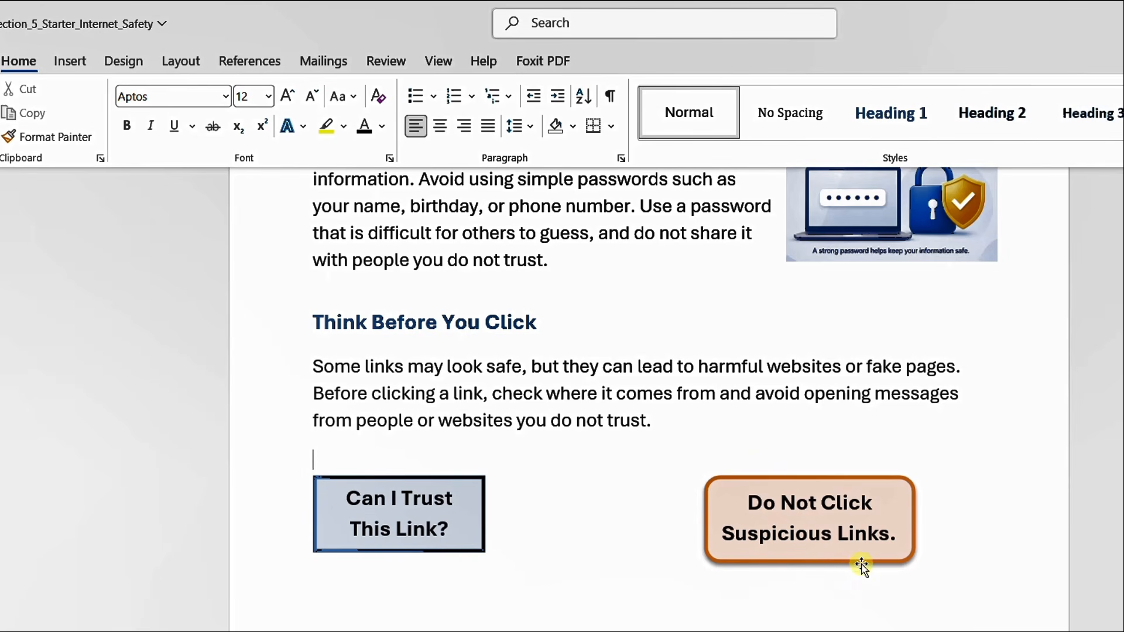
{"action": "left_click_drag", "start_coordinate": [859, 562], "coordinate": [900, 562]}
{"action": "left_click", "coordinate": [462, 549]}
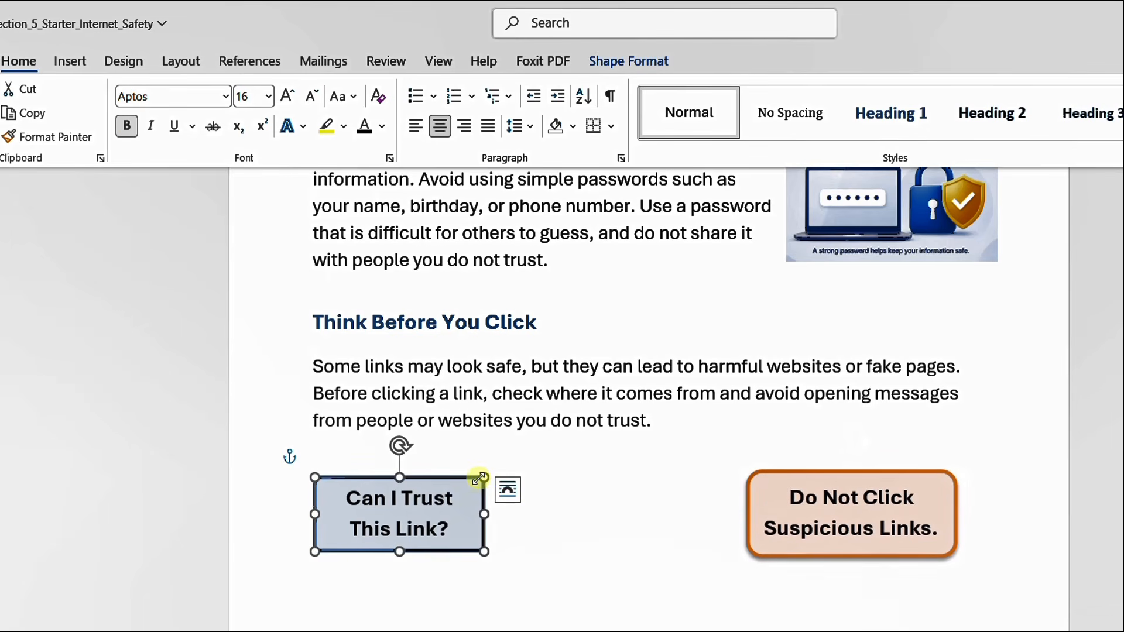
{"action": "left_click_drag", "start_coordinate": [482, 477], "coordinate": [486, 473]}
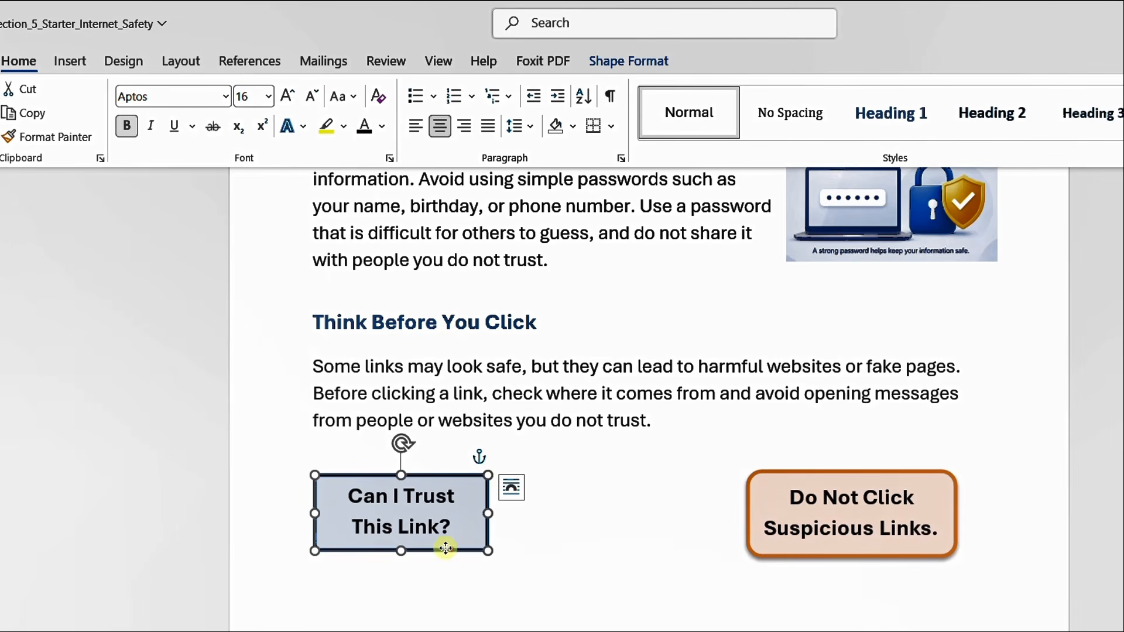
{"action": "left_click_drag", "start_coordinate": [453, 550], "coordinate": [447, 549]}
{"action": "left_click", "coordinate": [607, 631]}
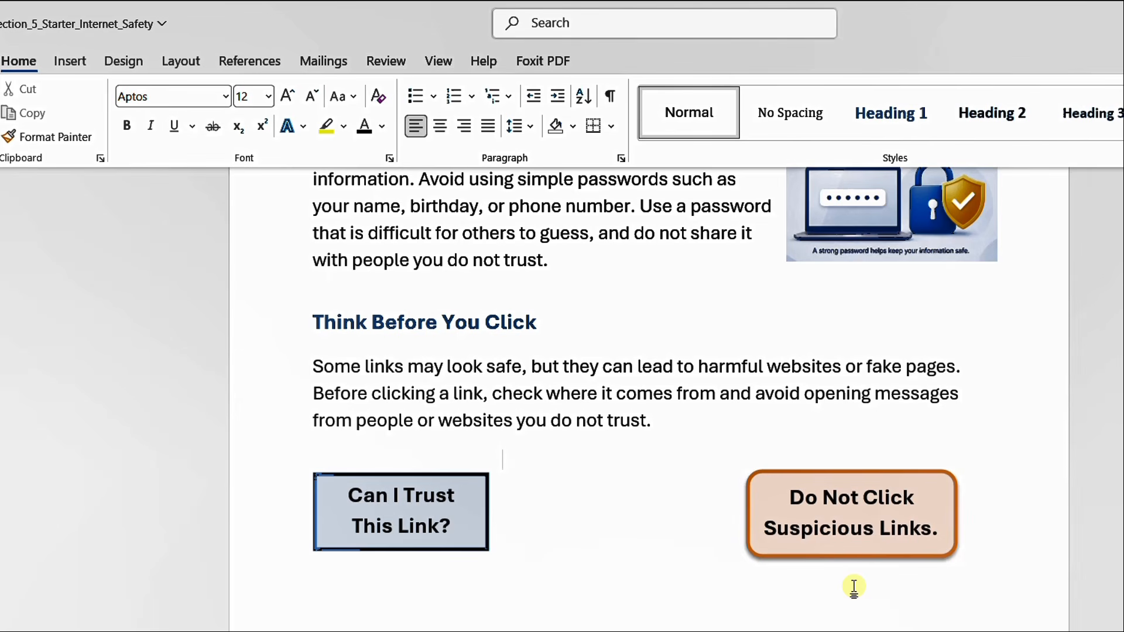
Draw a horizontal arrow about 2.21" long from the "Can I Trust This Link?" box toward the rounded warning shape.
{"action": "left_click", "coordinate": [66, 62]}
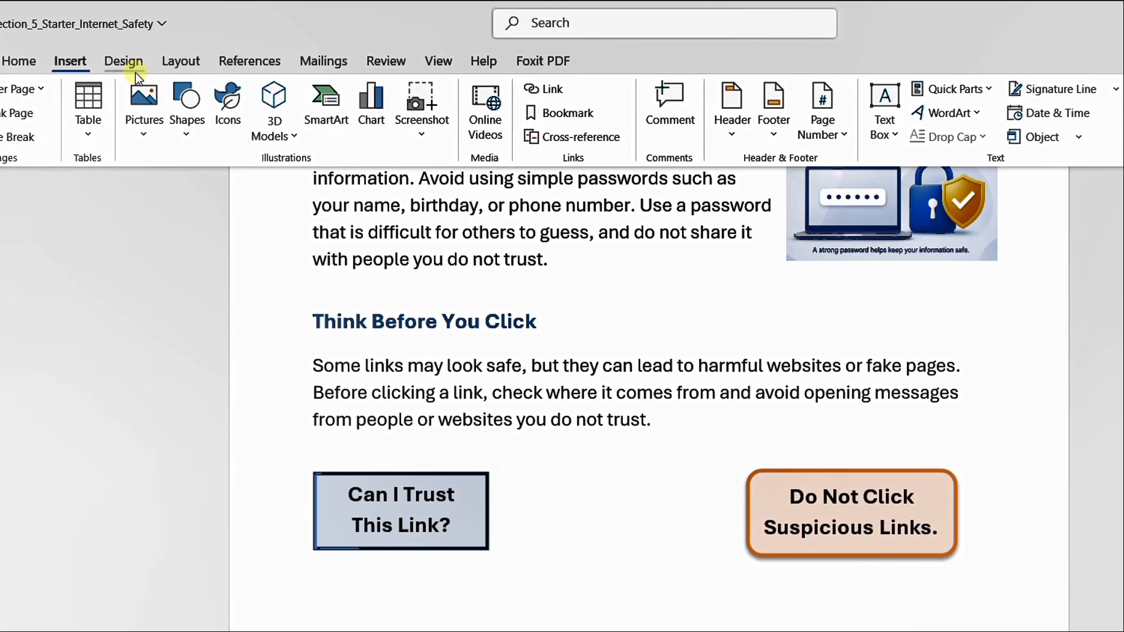
{"action": "left_click", "coordinate": [184, 113]}
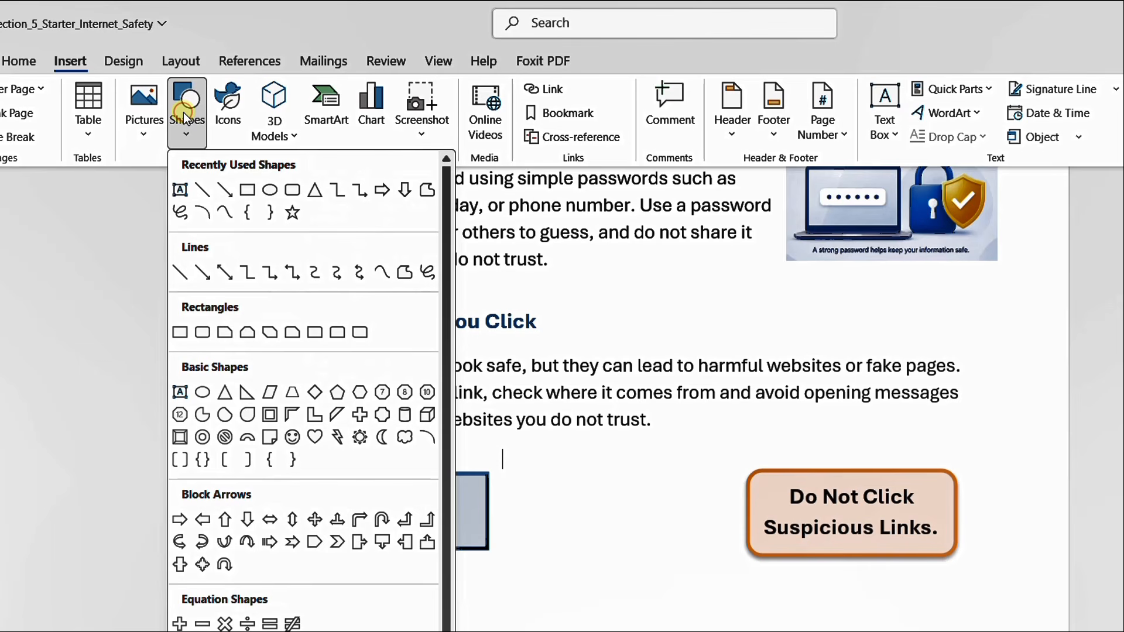
{"action": "left_click", "coordinate": [227, 191]}
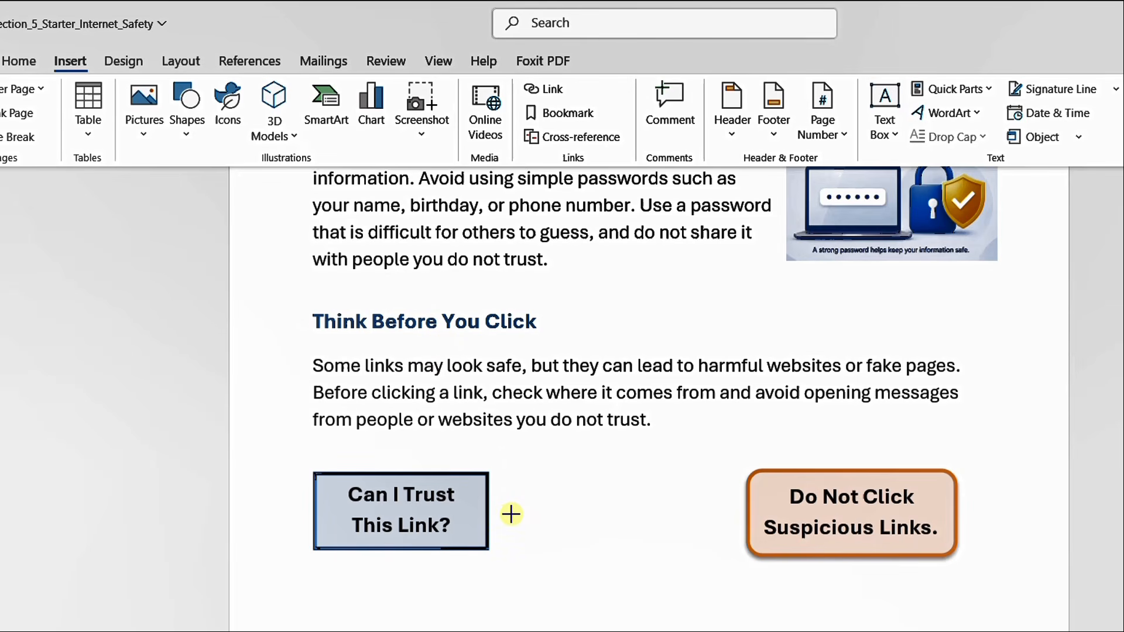
{"action": "left_click_drag", "start_coordinate": [511, 513], "coordinate": [729, 516]}
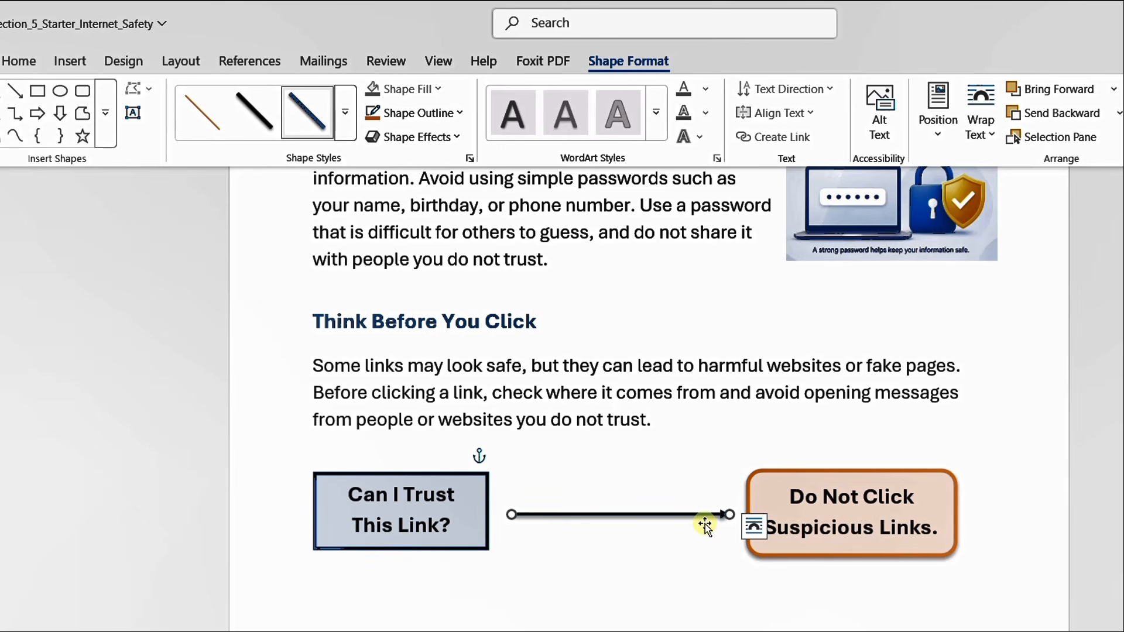
{"action": "left_click", "coordinate": [652, 578]}
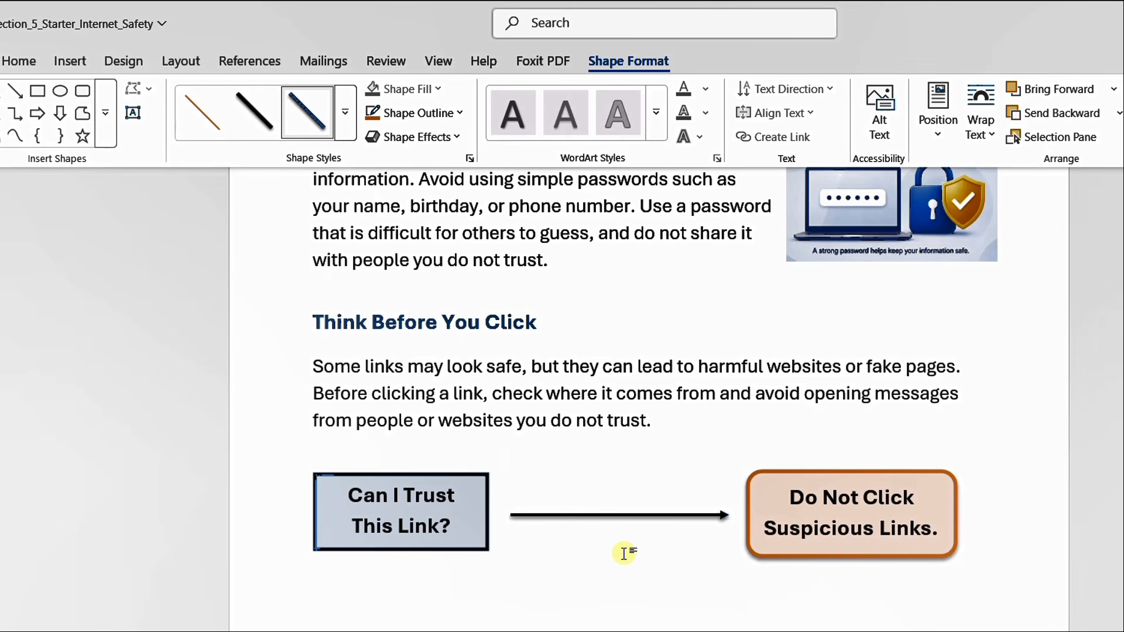
{"action": "left_click", "coordinate": [660, 591]}
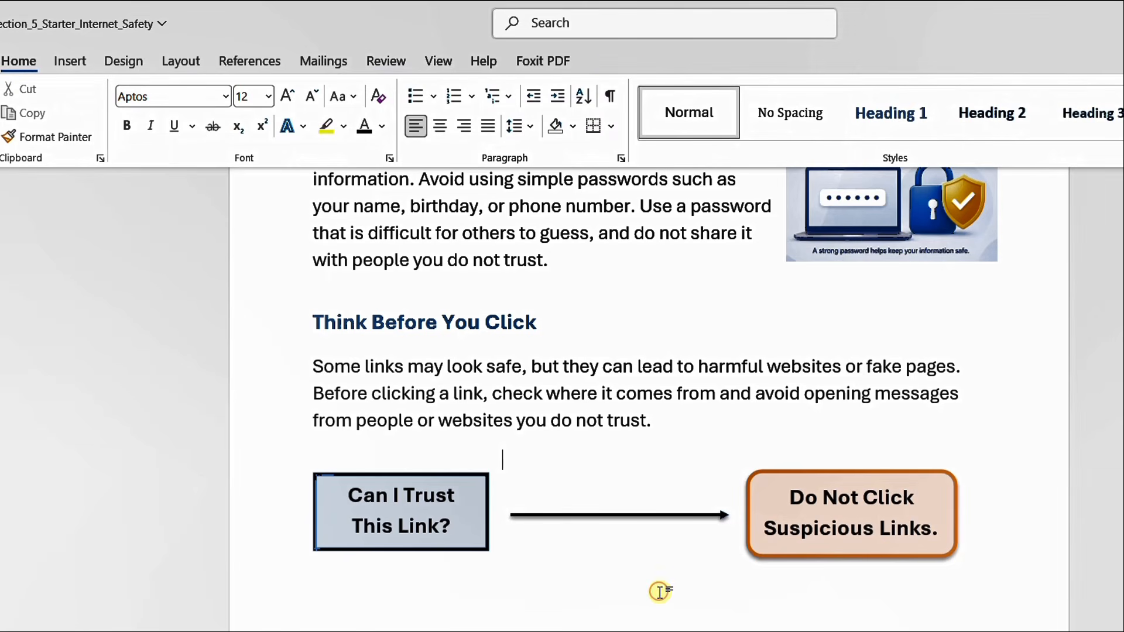
Change the connecting arrow's outline to the orange theme color.
{"action": "left_click", "coordinate": [614, 516]}
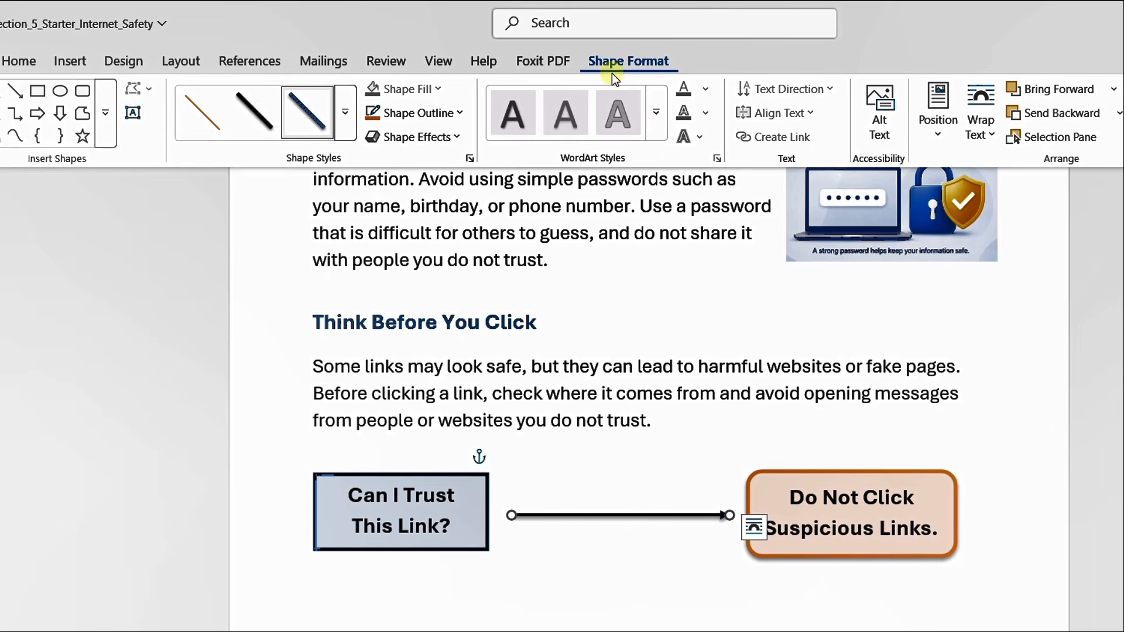
{"action": "left_click", "coordinate": [452, 114]}
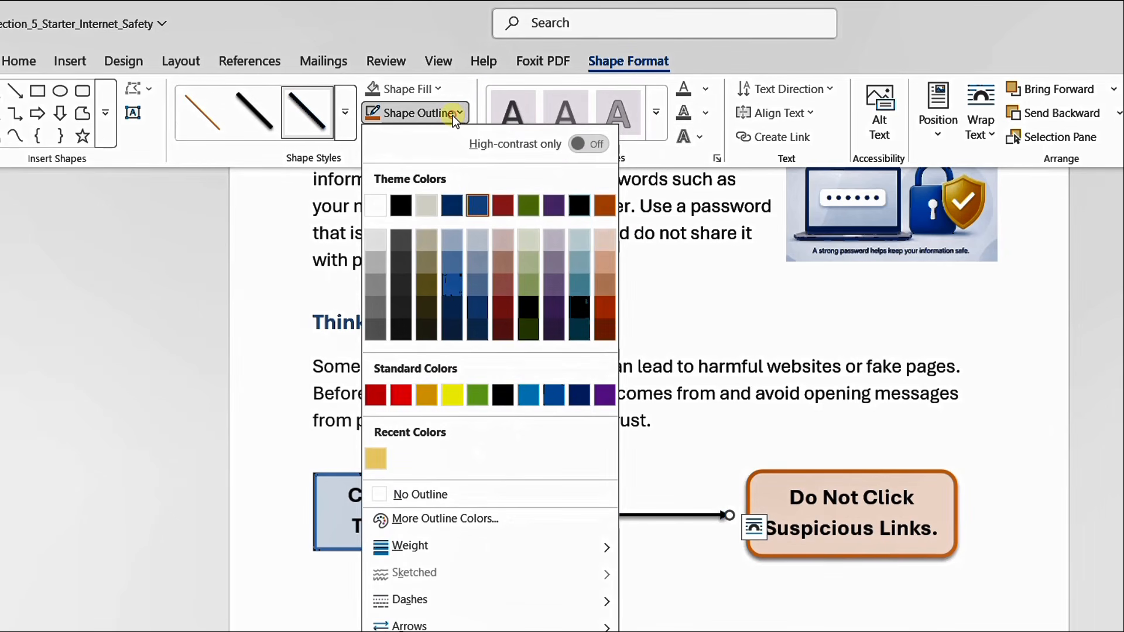
{"action": "left_click", "coordinate": [602, 205]}
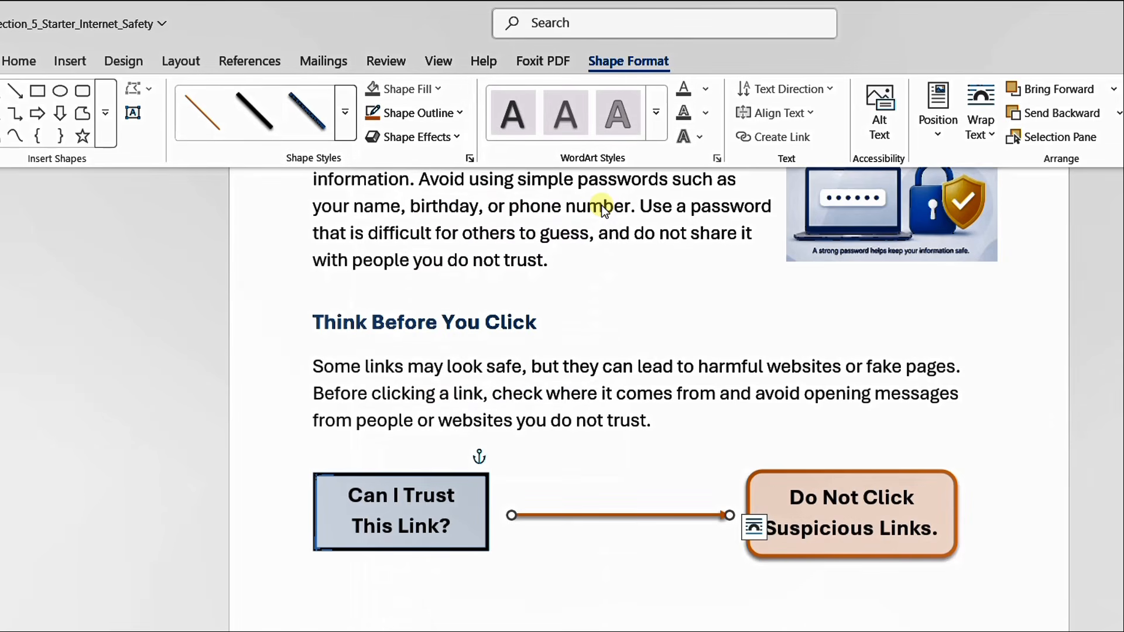
Set the connecting arrow's line weight to 3 pt.
{"action": "left_click", "coordinate": [443, 113]}
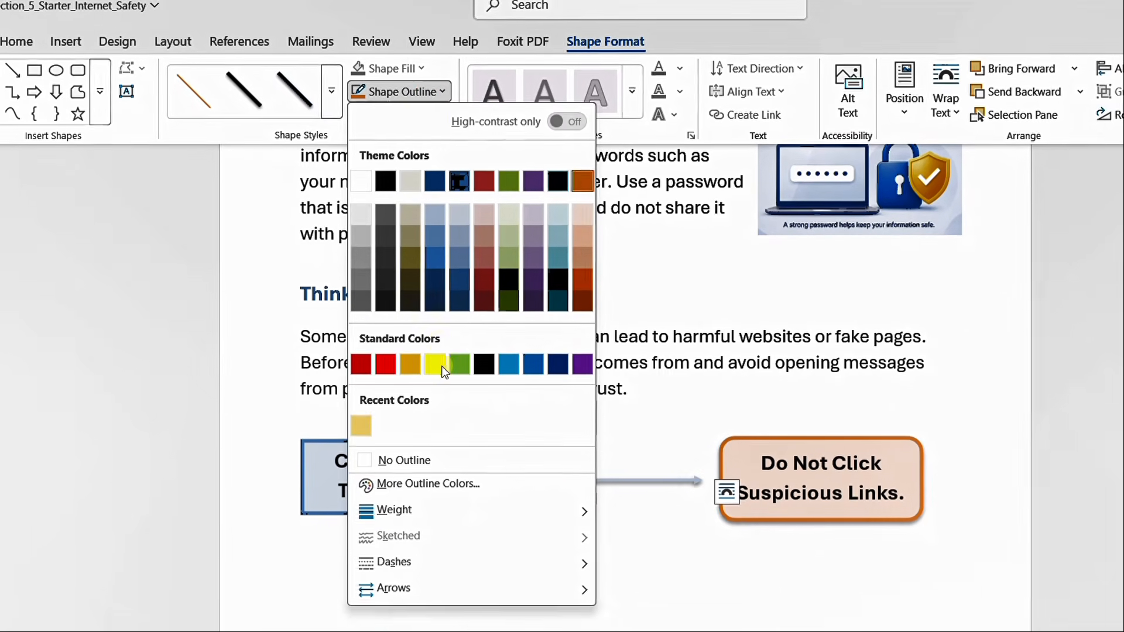
{"action": "mouse_move", "coordinate": [570, 511]}
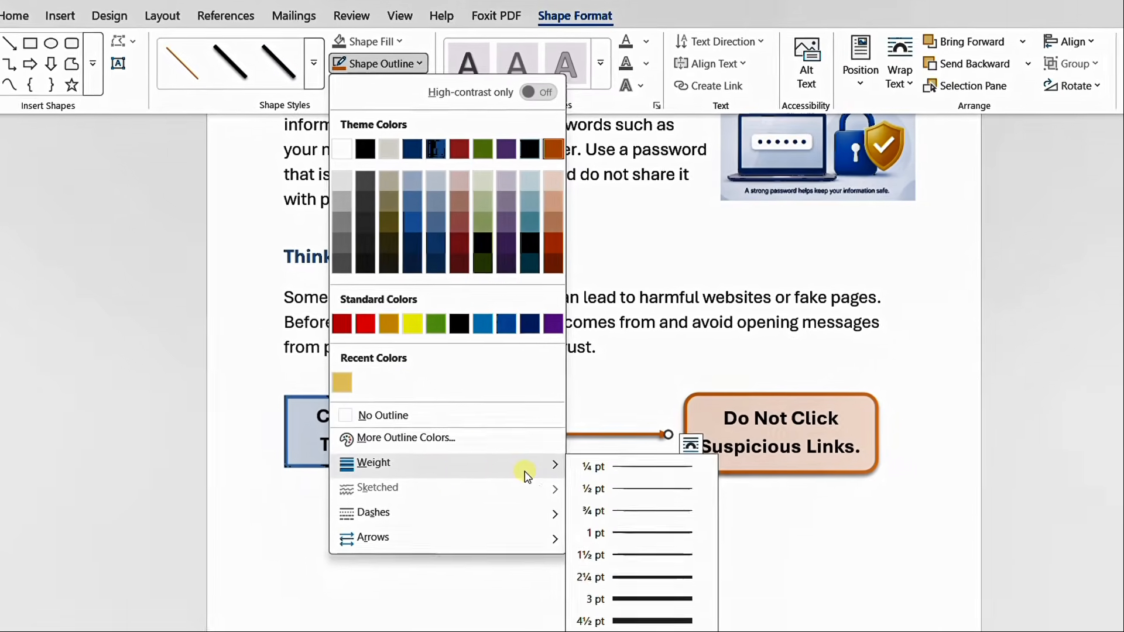
{"action": "left_click", "coordinate": [610, 563]}
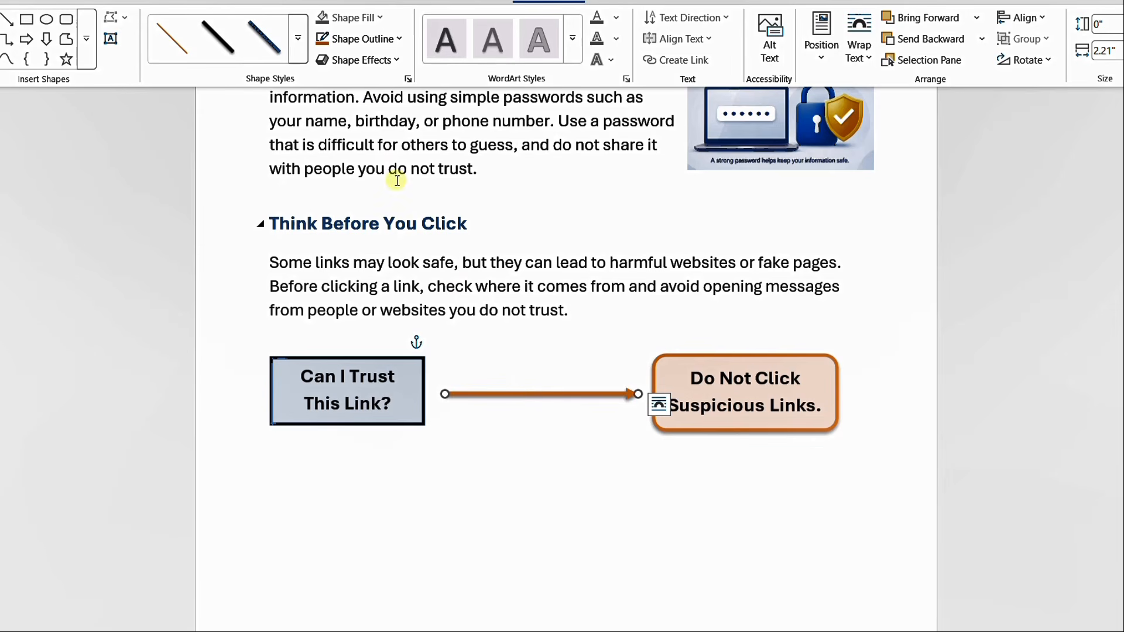
Set the connecting arrow's line weight to 4½ pt and deselect it.
{"action": "left_click", "coordinate": [382, 42]}
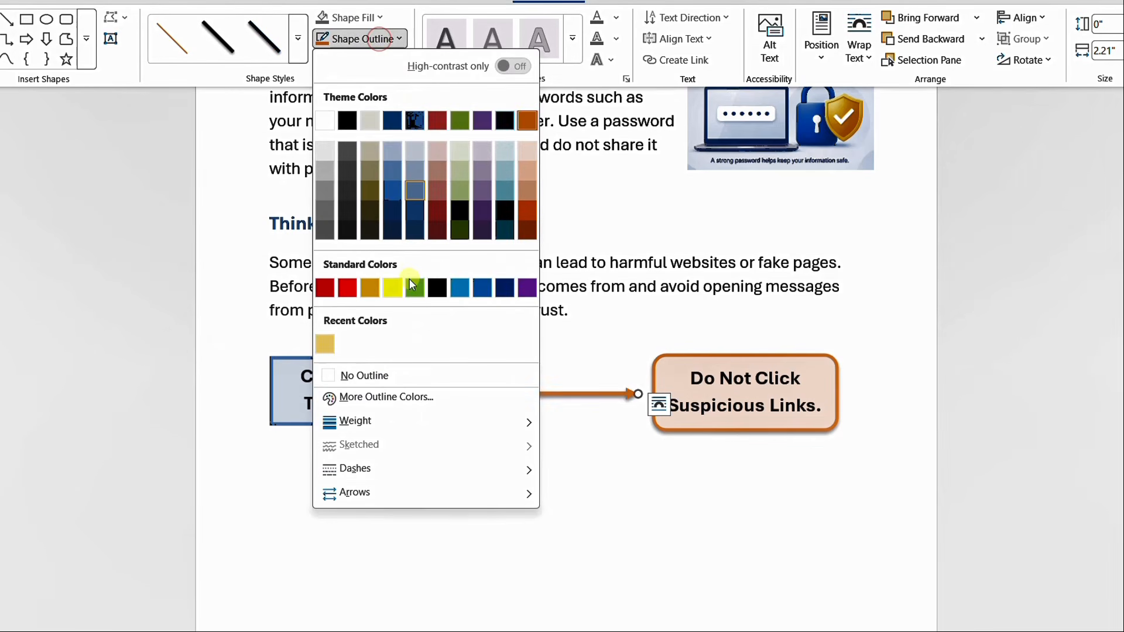
{"action": "mouse_move", "coordinate": [465, 430]}
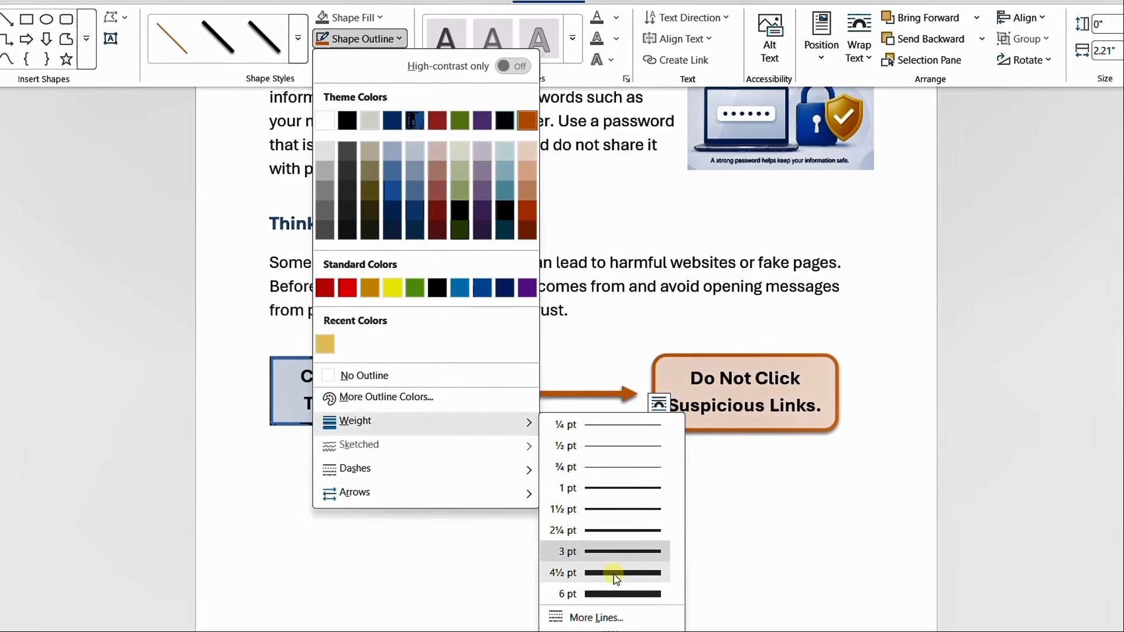
{"action": "left_click", "coordinate": [612, 572]}
{"action": "left_click", "coordinate": [542, 525]}
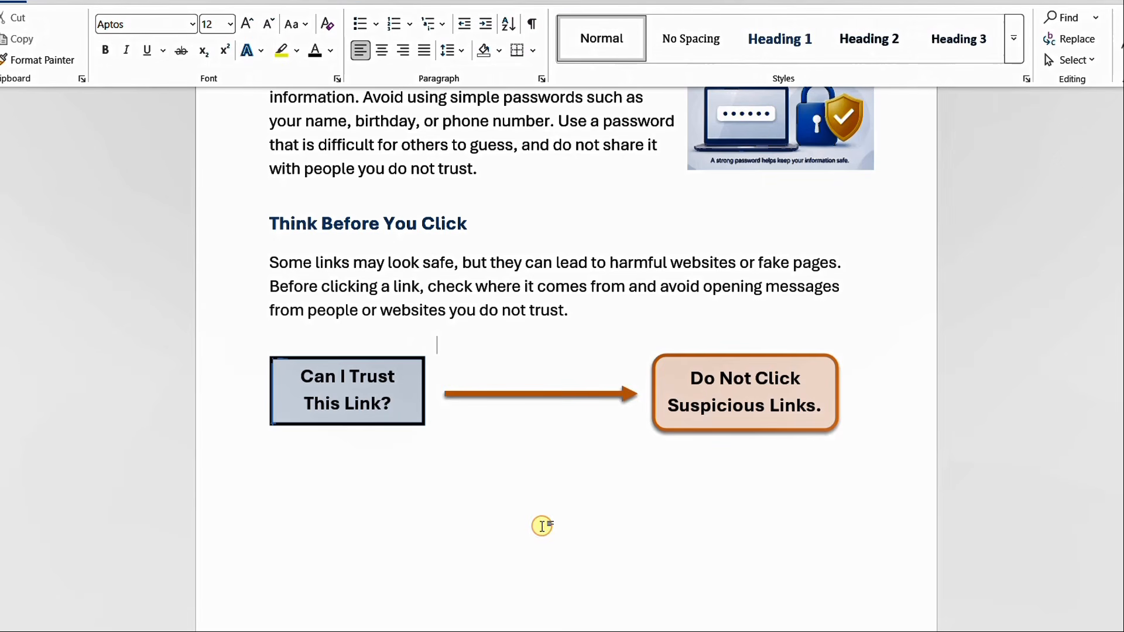
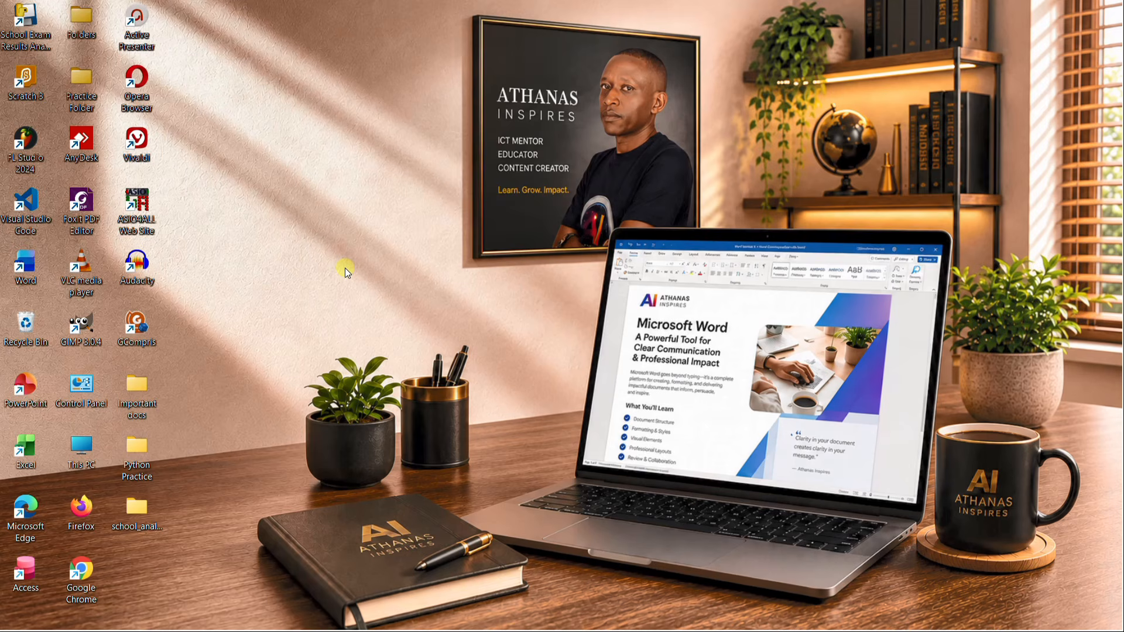
Open Word in a maximized window and enter the title "Creating a Visual Document in Microsoft Word" in a blank document.
{"action": "double_click", "coordinate": [22, 265]}
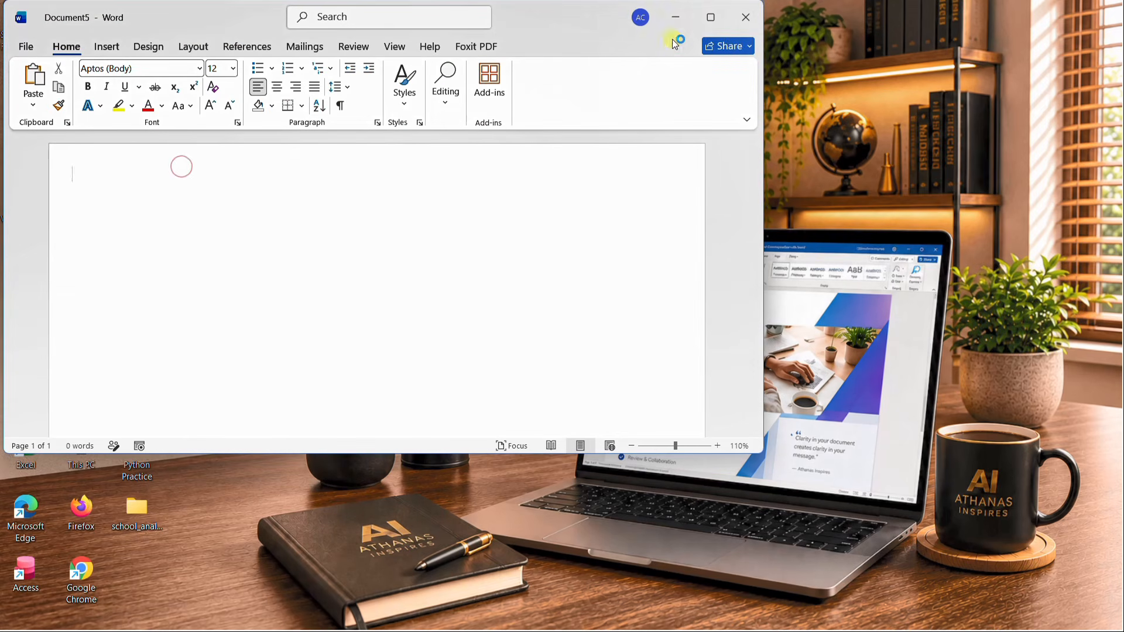
{"action": "left_click", "coordinate": [710, 17]}
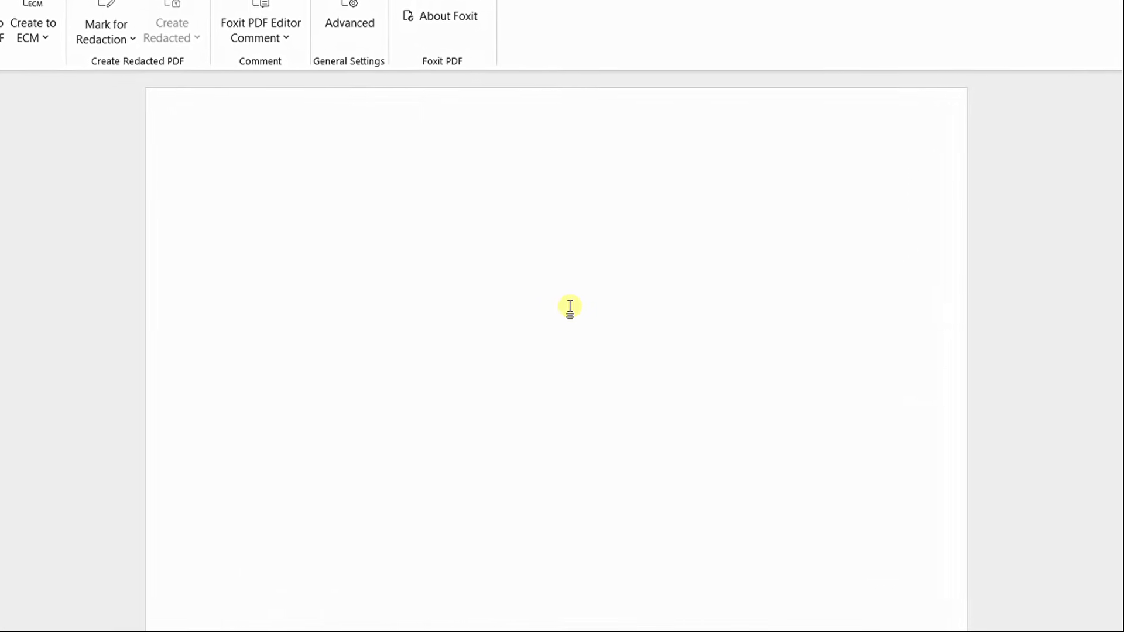
{"action": "type", "text": "Creating a "}
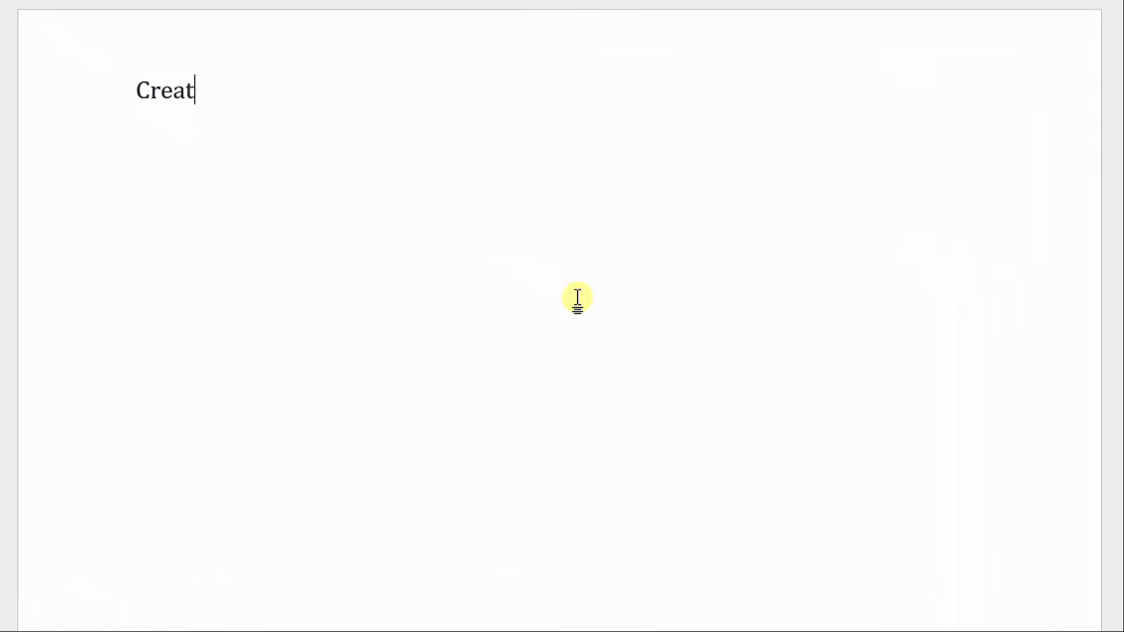
{"action": "type", "text": "Visual"}
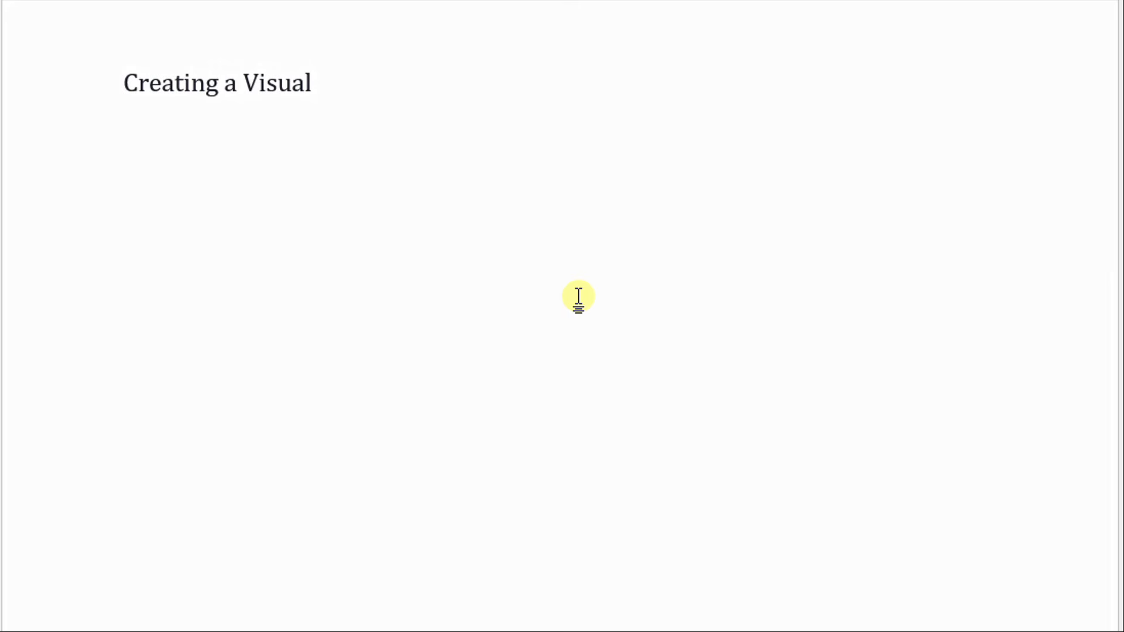
{"action": "type", "text": " Document in Micros"}
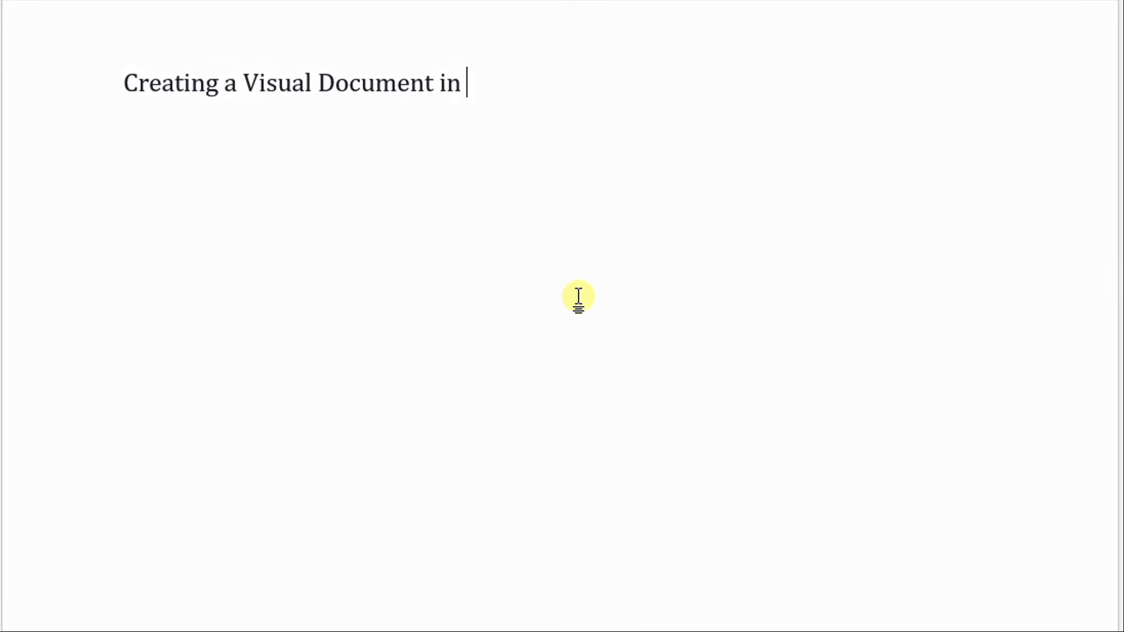
{"action": "type", "text": "oft Word"}
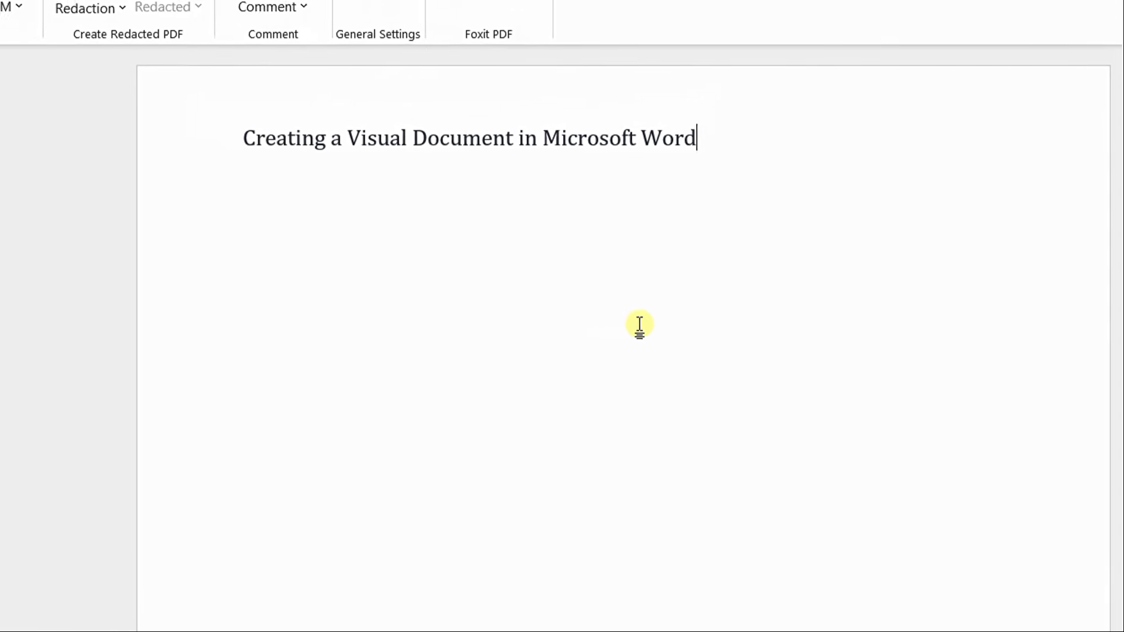
Apply the Heading 1 style to the title "Creating a Visual Document in Microsoft Word", keeping it bold.
{"action": "left_click_drag", "start_coordinate": [699, 141], "coordinate": [401, 151]}
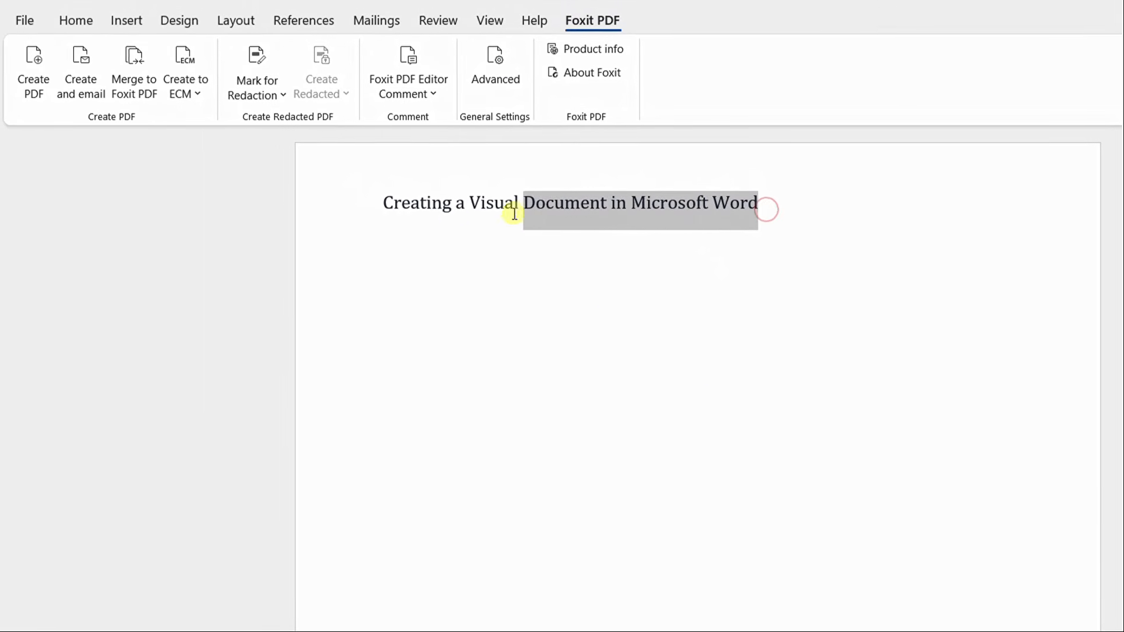
{"action": "left_click_drag", "start_coordinate": [514, 213], "coordinate": [409, 216]}
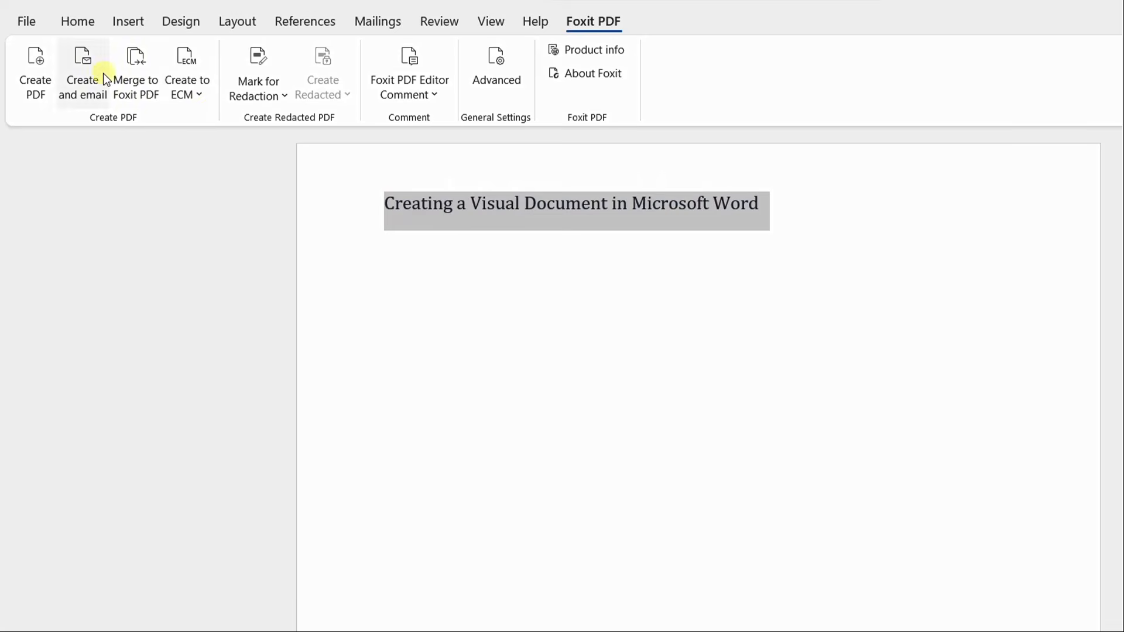
{"action": "left_click", "coordinate": [77, 23]}
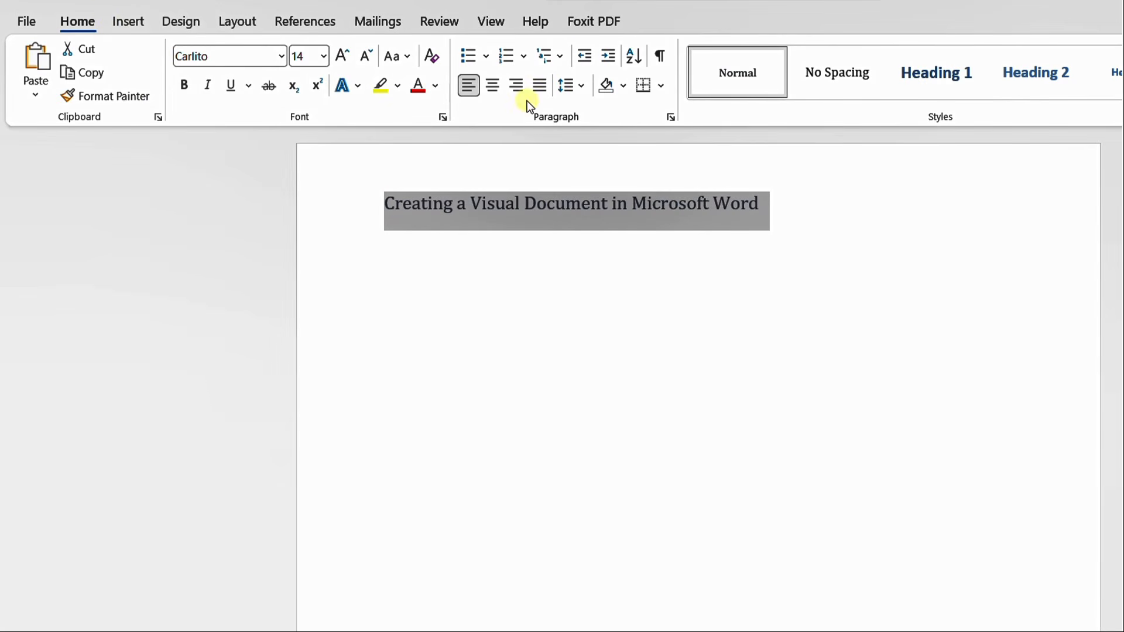
{"action": "left_click", "coordinate": [922, 72]}
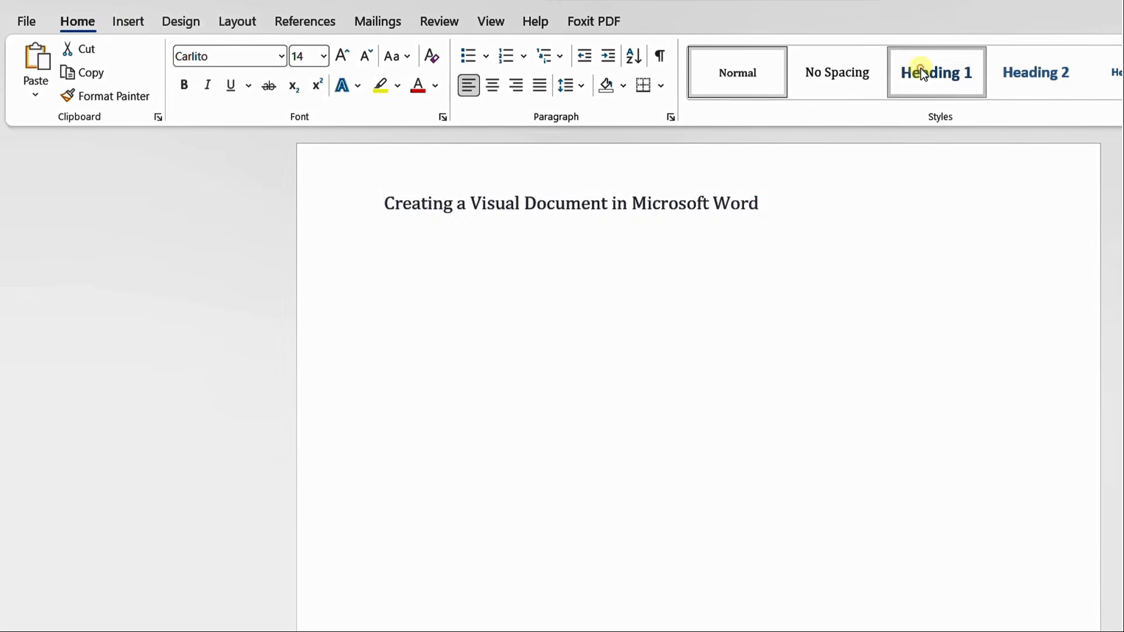
{"action": "left_click", "coordinate": [185, 86]}
{"action": "left_click", "coordinate": [185, 86]}
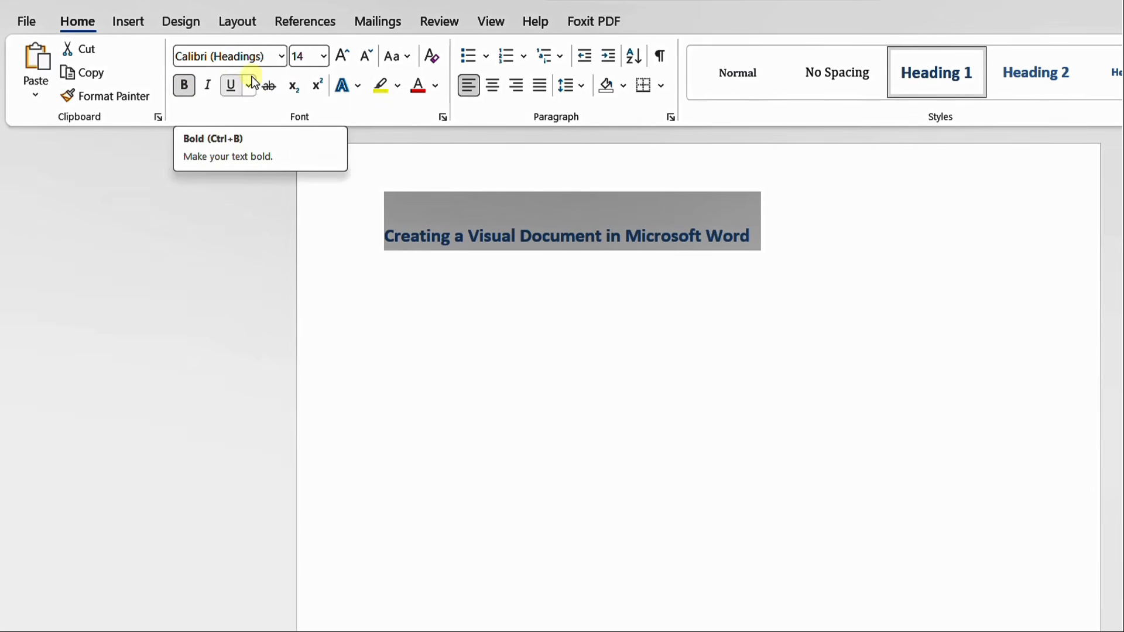
Increase the title's font size to 22 and center it on the page.
{"action": "left_click", "coordinate": [342, 57]}
{"action": "left_click", "coordinate": [342, 58]}
{"action": "left_click", "coordinate": [342, 57]}
{"action": "left_click", "coordinate": [343, 57]}
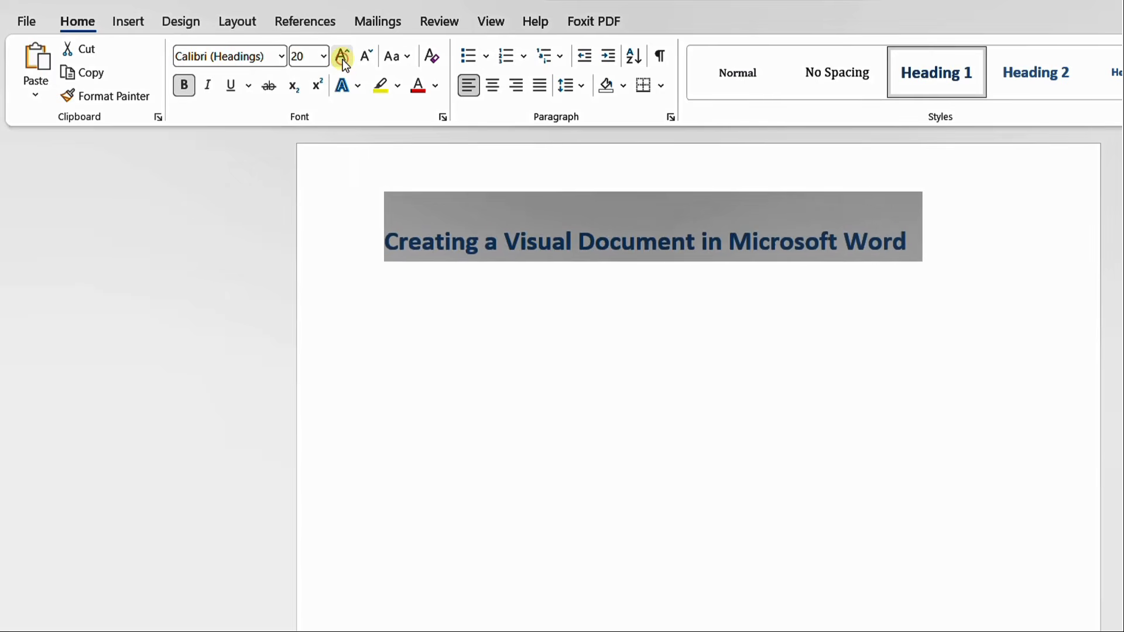
{"action": "left_click", "coordinate": [342, 58]}
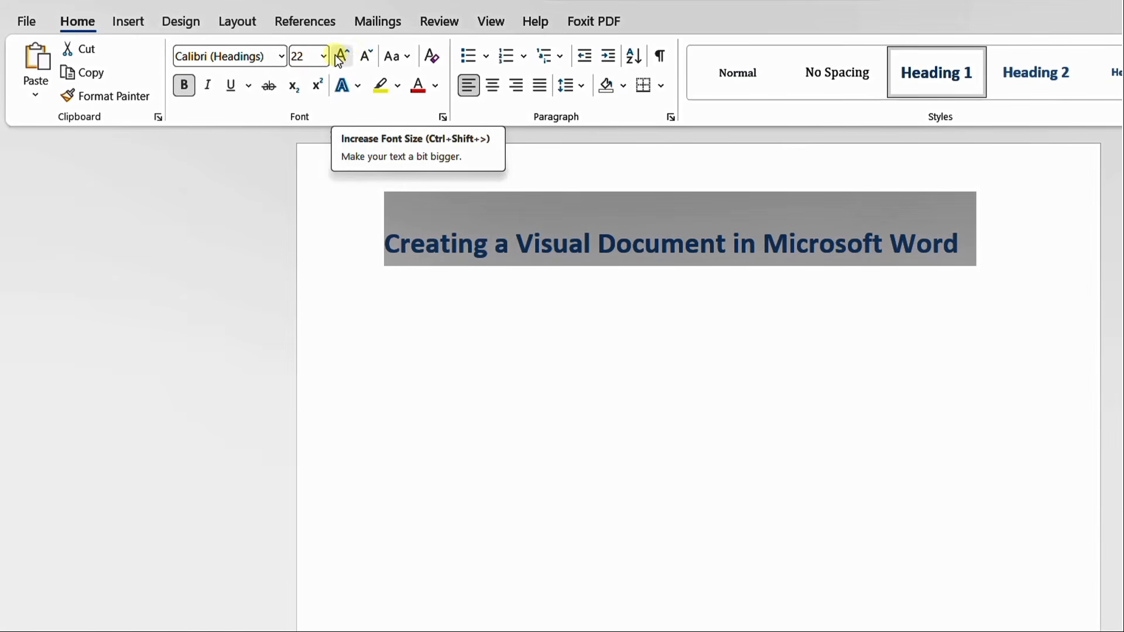
{"action": "left_click", "coordinate": [494, 84]}
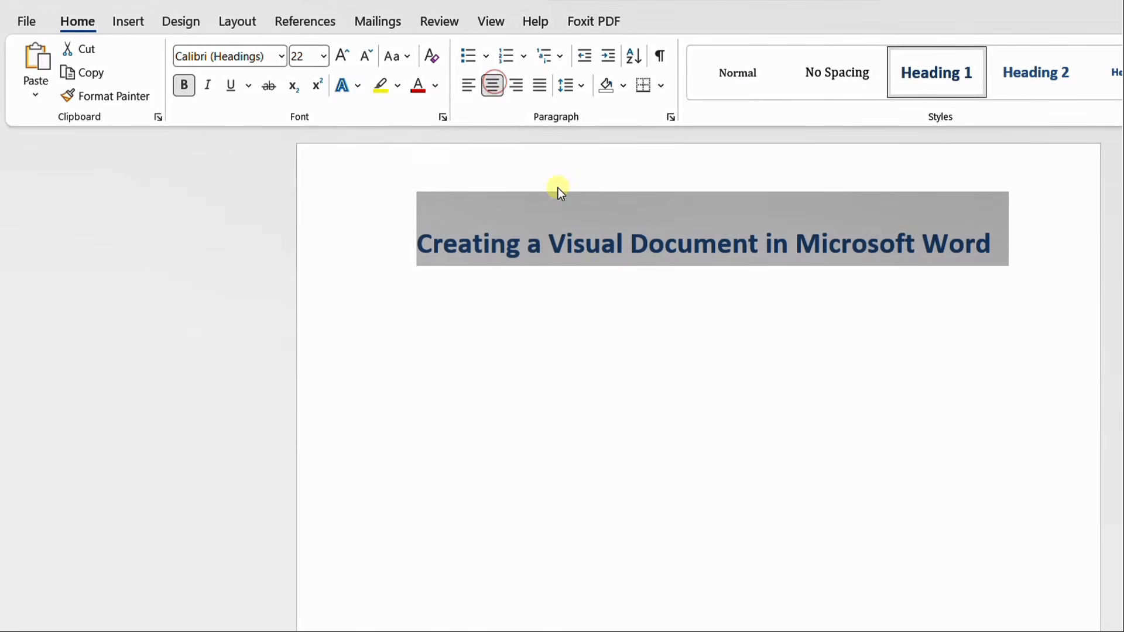
{"action": "left_click", "coordinate": [604, 279]}
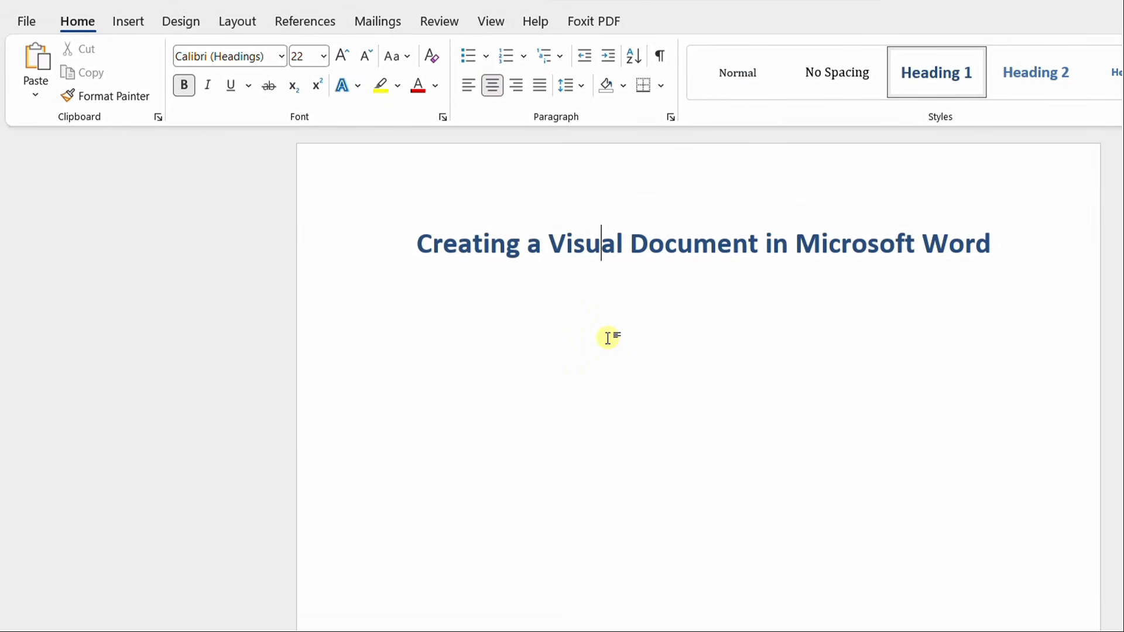
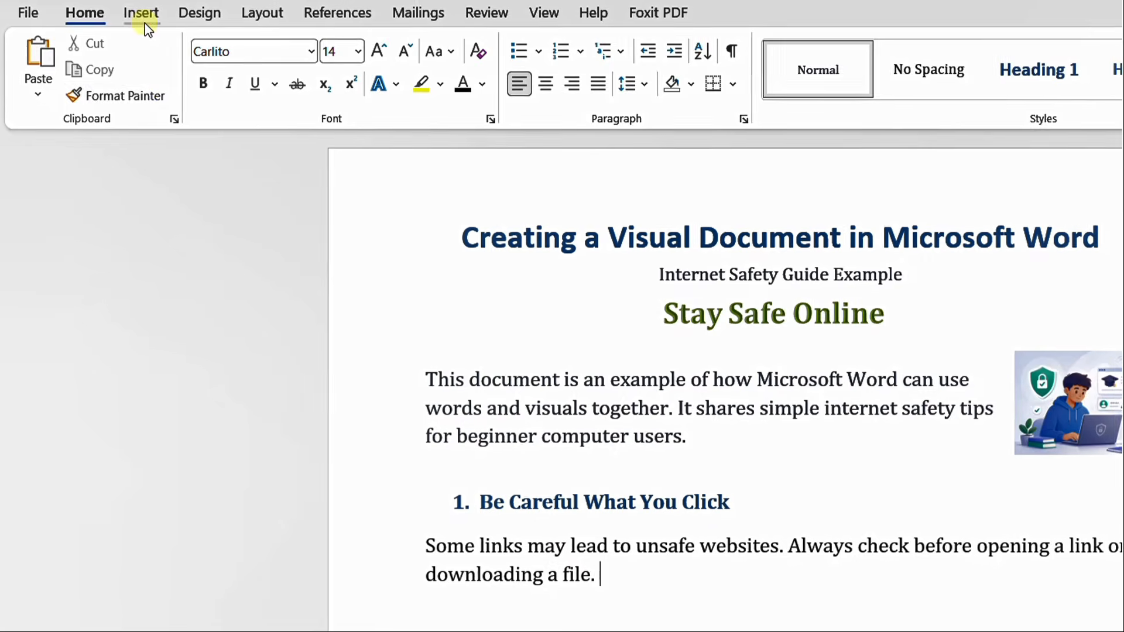
Insert a Simple Text Box after the "Be Careful What You Click" paragraph and fill it with the text "Think Before You Click".
{"action": "left_click", "coordinate": [141, 16]}
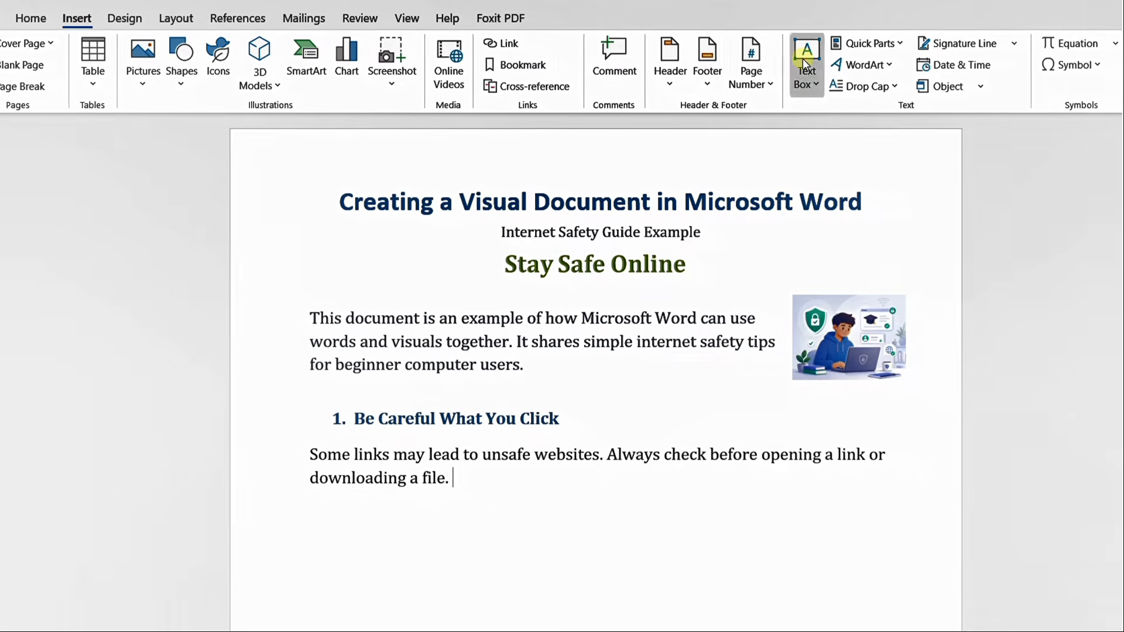
{"action": "left_click", "coordinate": [814, 65]}
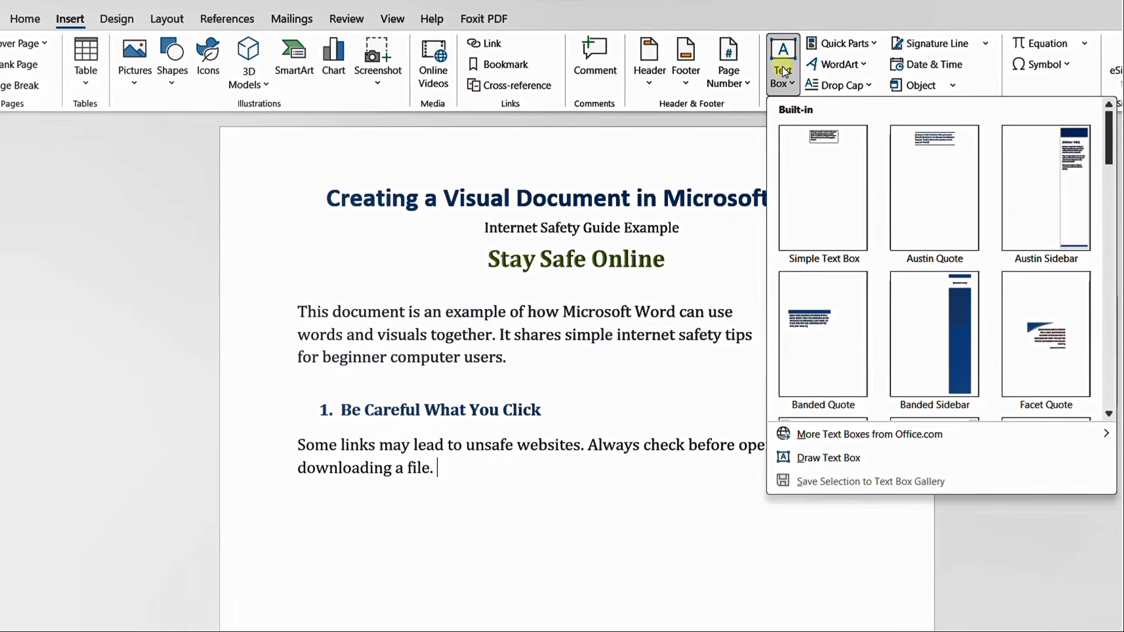
{"action": "left_click", "coordinate": [817, 172]}
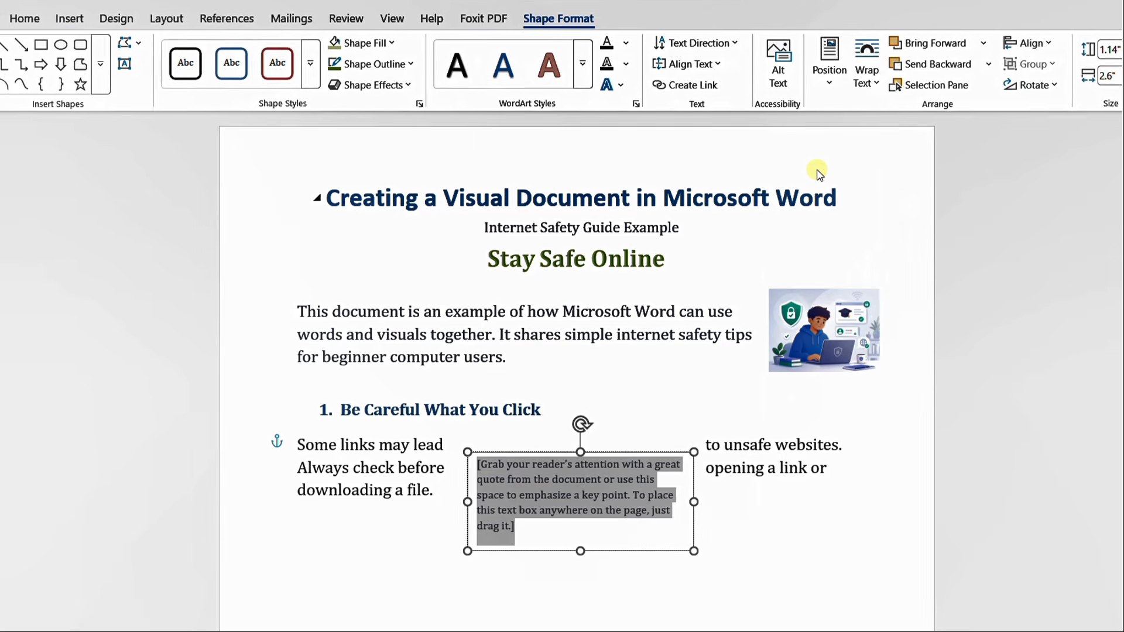
{"action": "type", "text": "Thi"}
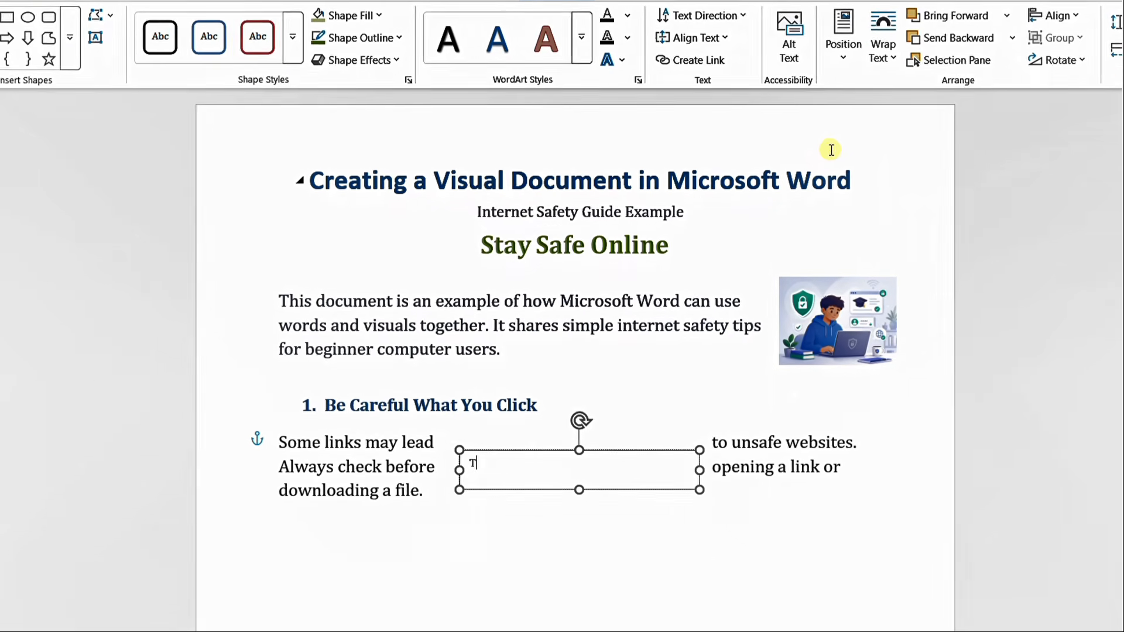
{"action": "type", "text": "nk Before You Click"}
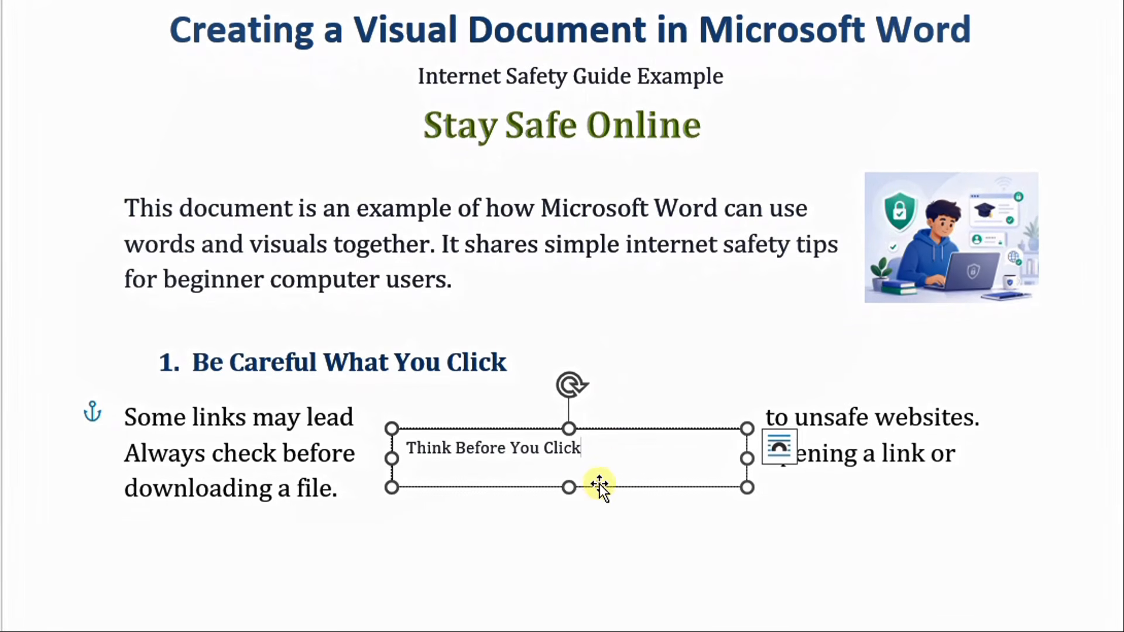
Move the text box below the paragraph and make its text bold at font size 14.5.
{"action": "left_click_drag", "start_coordinate": [600, 483], "coordinate": [416, 500]}
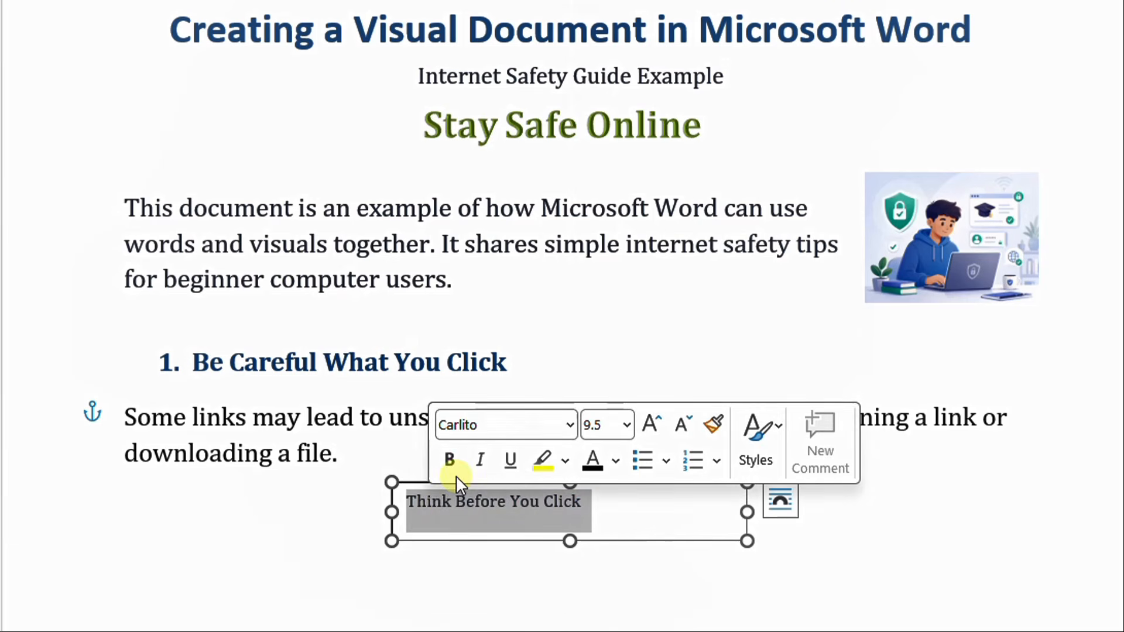
{"action": "left_click", "coordinate": [450, 461]}
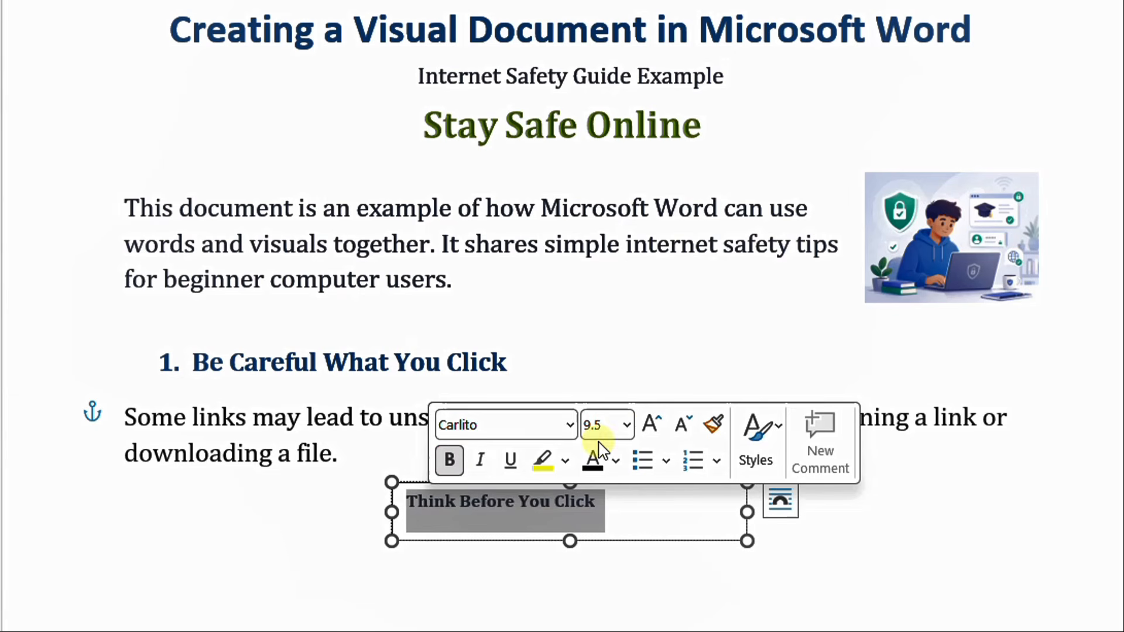
{"action": "left_click", "coordinate": [650, 428]}
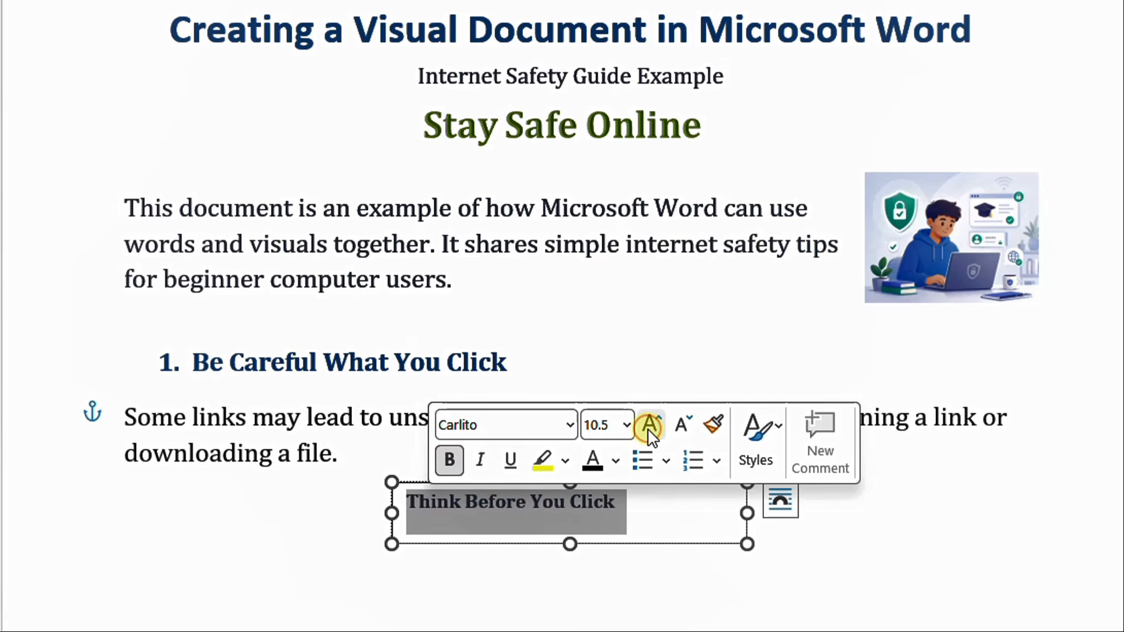
{"action": "left_click", "coordinate": [650, 428]}
{"action": "left_click", "coordinate": [650, 428]}
{"action": "left_click", "coordinate": [650, 427]}
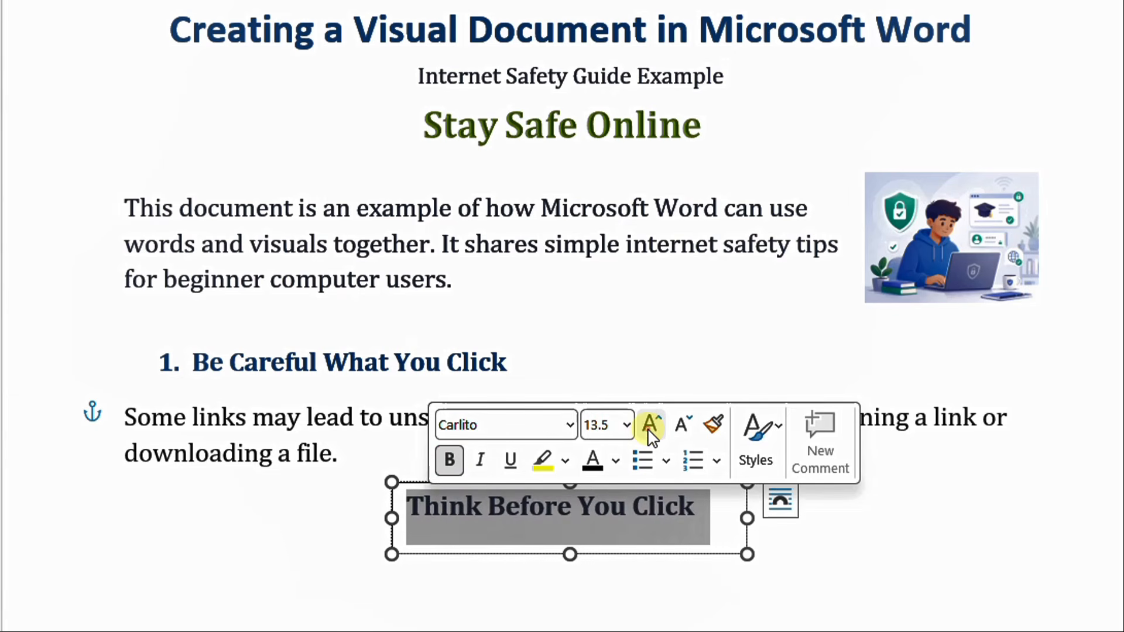
{"action": "left_click", "coordinate": [650, 428]}
{"action": "left_click", "coordinate": [650, 428]}
{"action": "left_click", "coordinate": [679, 423]}
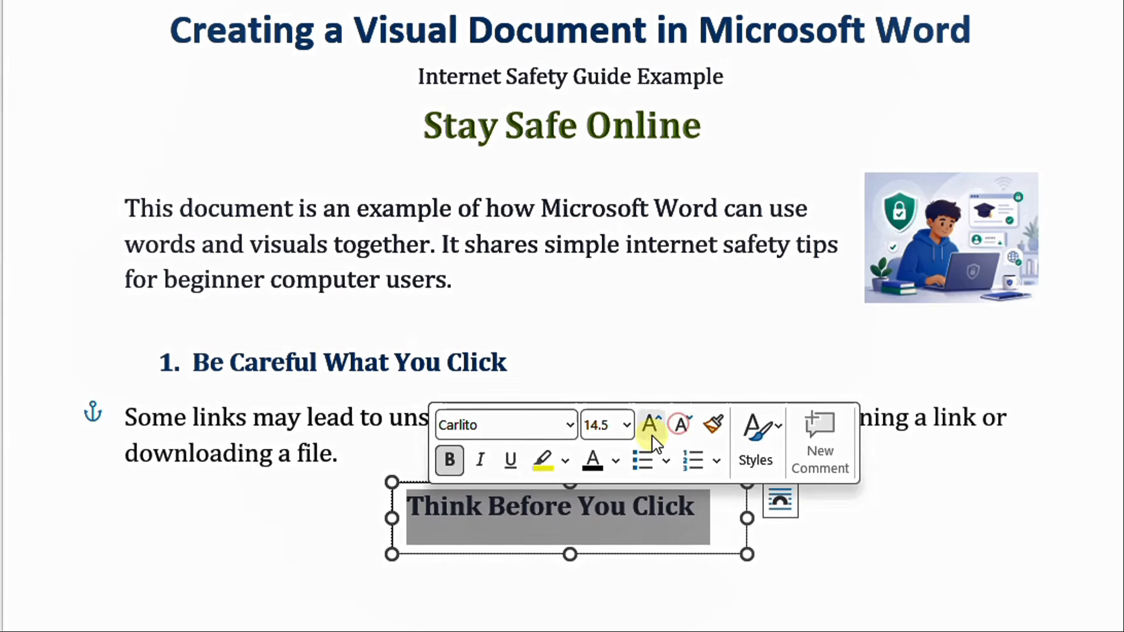
{"action": "left_click", "coordinate": [650, 529]}
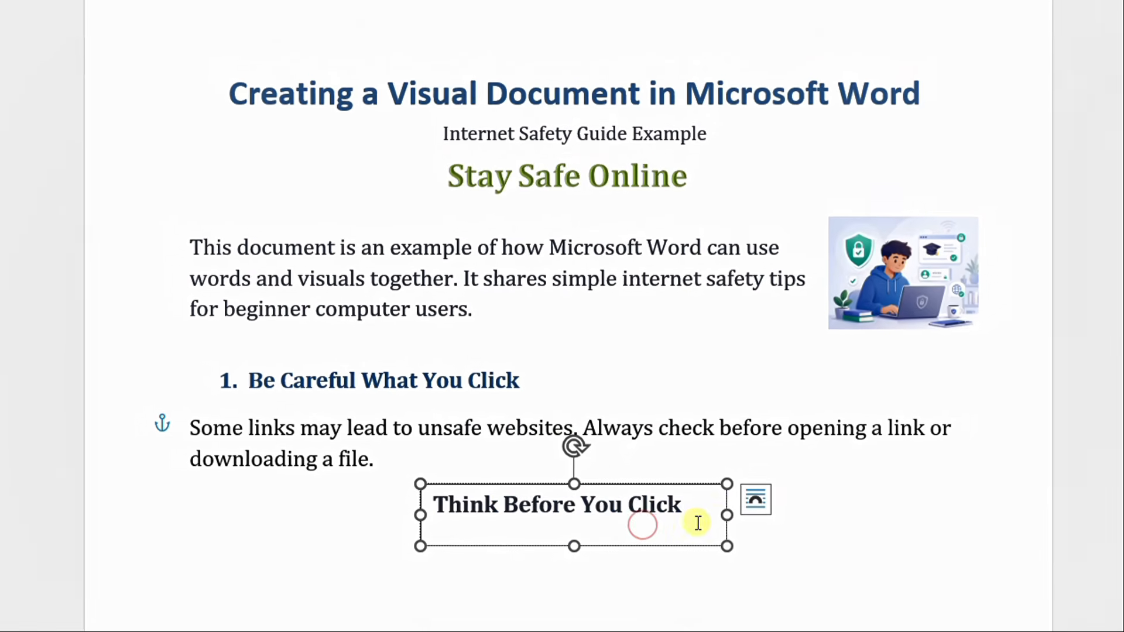
Narrow the "Think Before You Click" text box to about 1.28 inches wide and center its text.
{"action": "left_click_drag", "start_coordinate": [734, 515], "coordinate": [476, 502]}
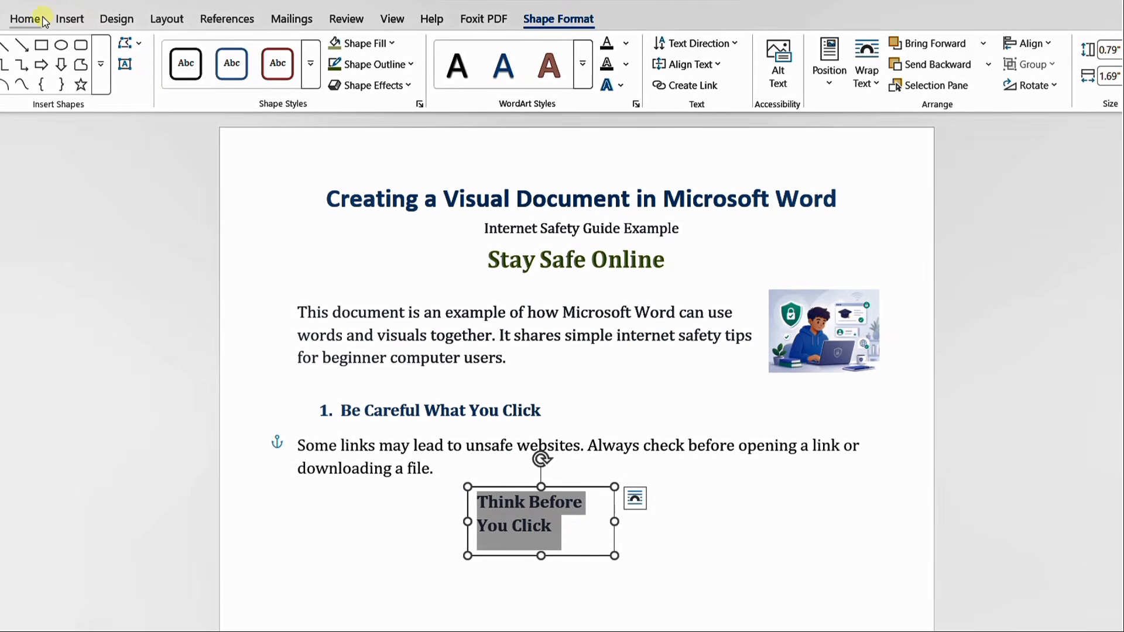
{"action": "left_click", "coordinate": [26, 18]}
{"action": "left_click", "coordinate": [392, 76]}
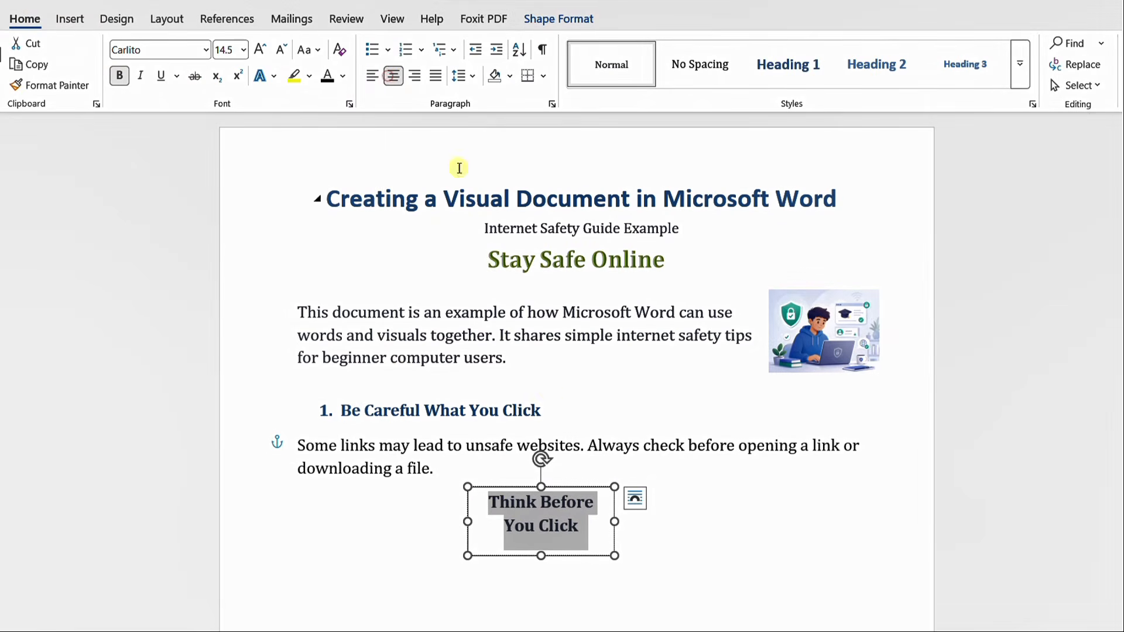
{"action": "left_click_drag", "start_coordinate": [612, 521], "coordinate": [577, 514]}
{"action": "left_click", "coordinate": [655, 538]}
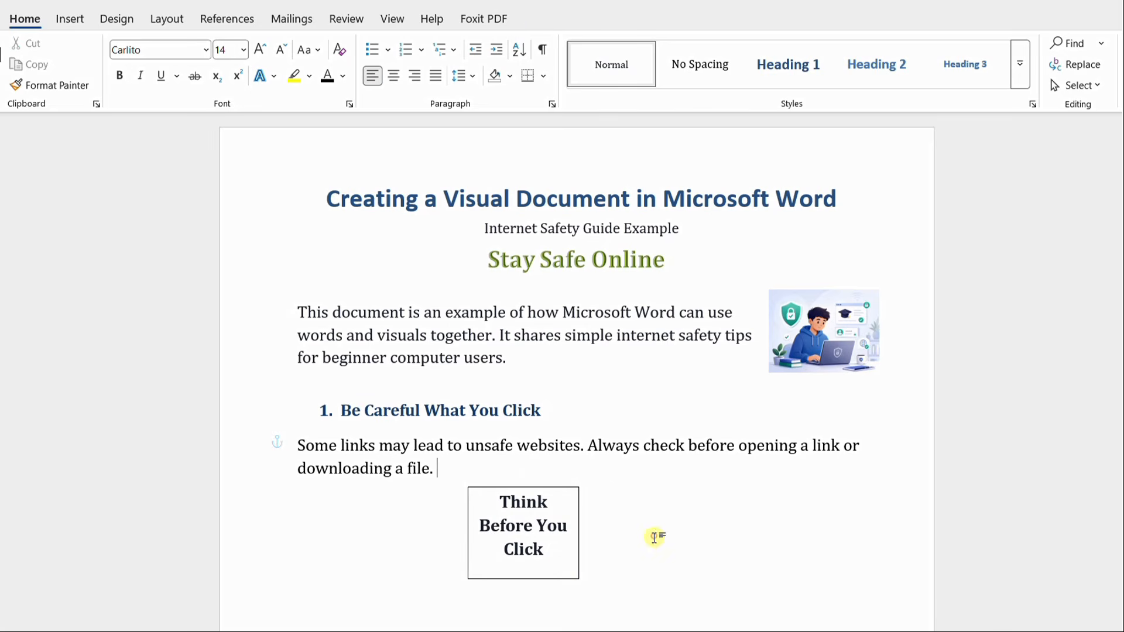
Shift the text box slightly to the right and fill it with a light green theme color.
{"action": "left_click", "coordinate": [547, 580]}
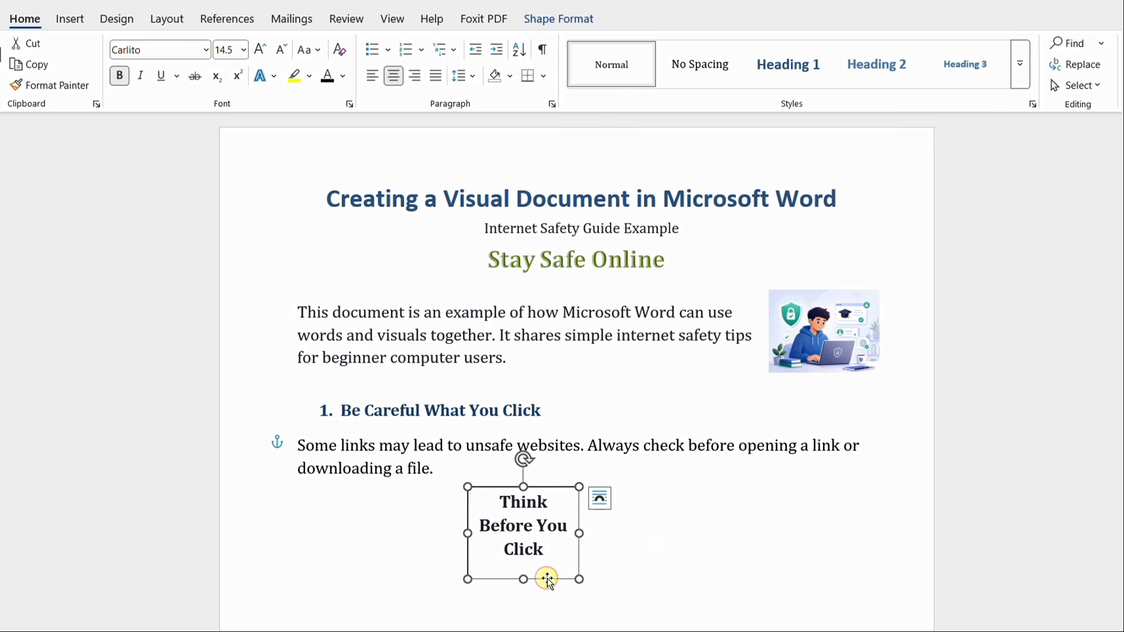
{"action": "left_click_drag", "start_coordinate": [547, 580], "coordinate": [578, 577]}
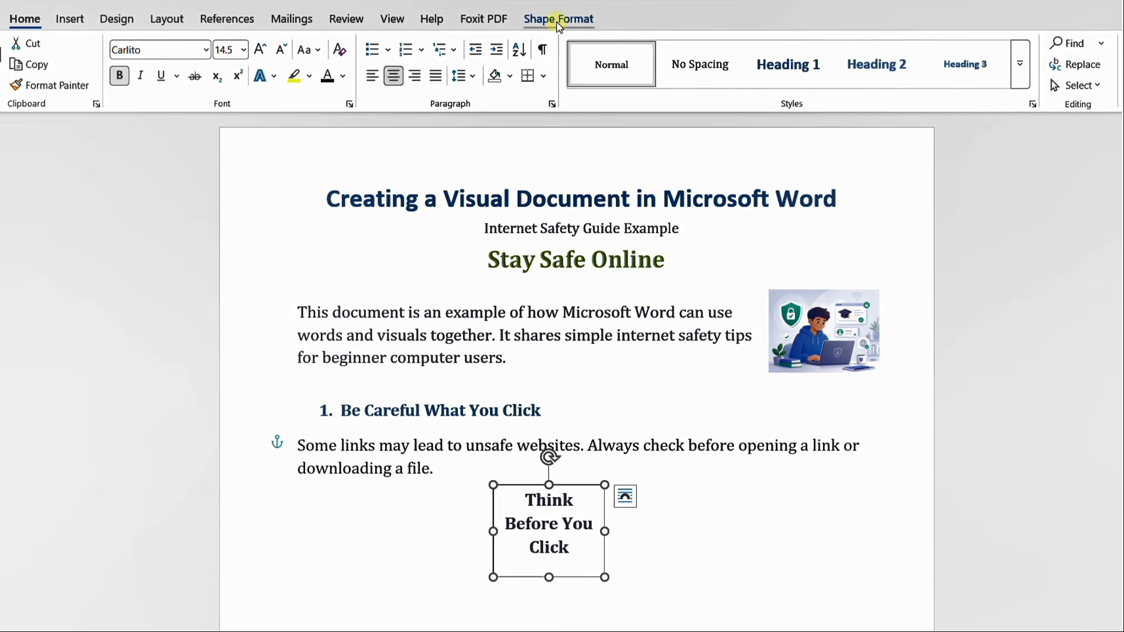
{"action": "left_click", "coordinate": [557, 20]}
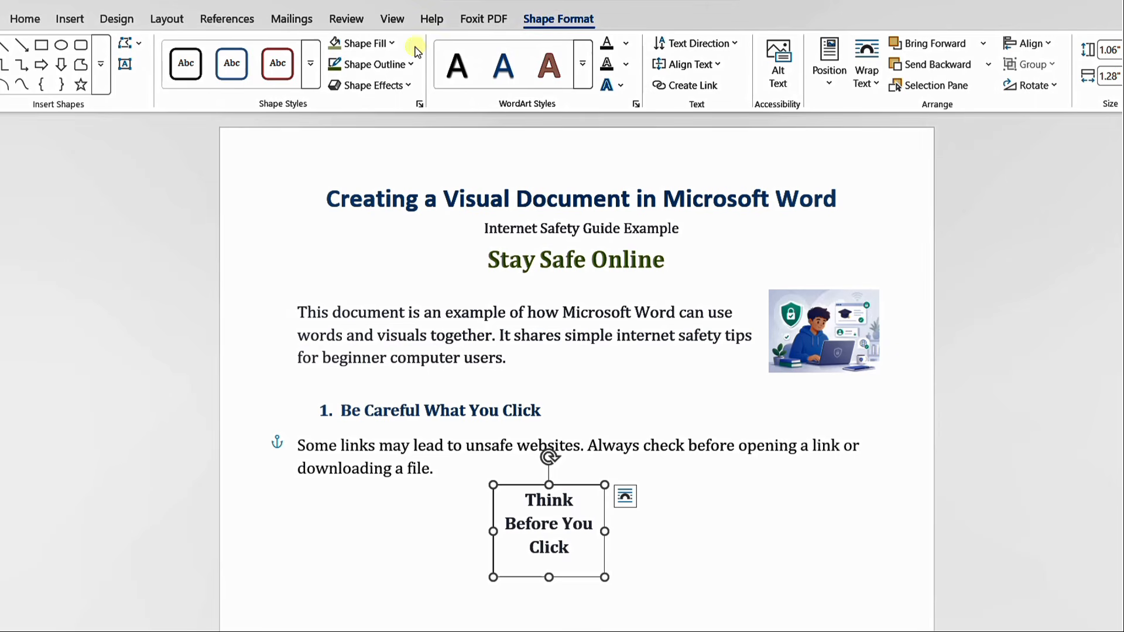
{"action": "left_click", "coordinate": [390, 44]}
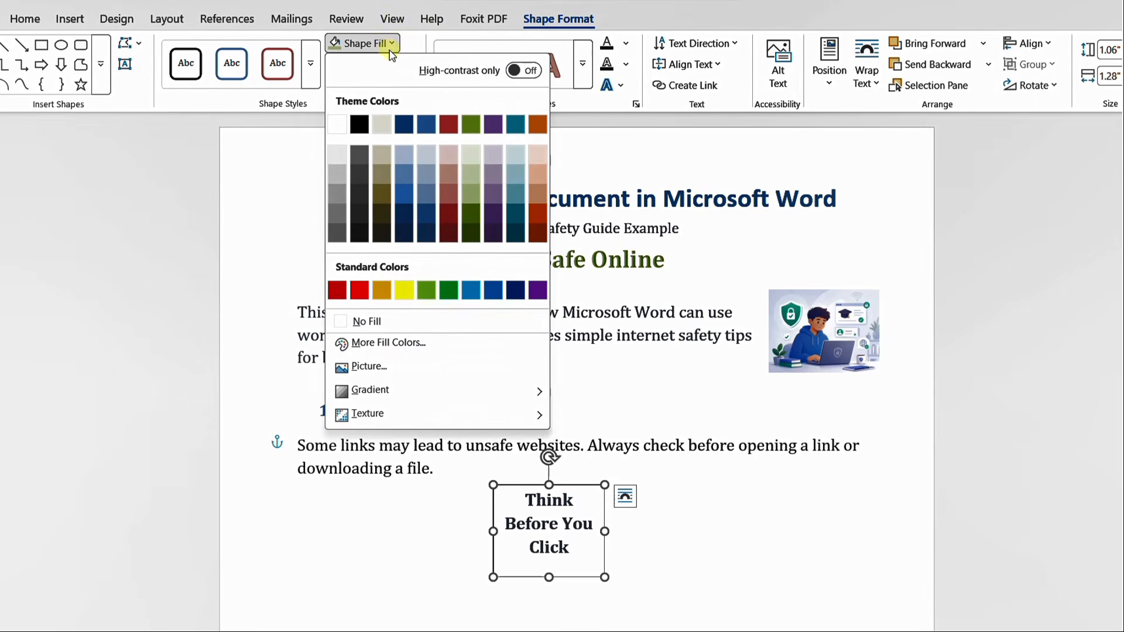
{"action": "left_click", "coordinate": [471, 175]}
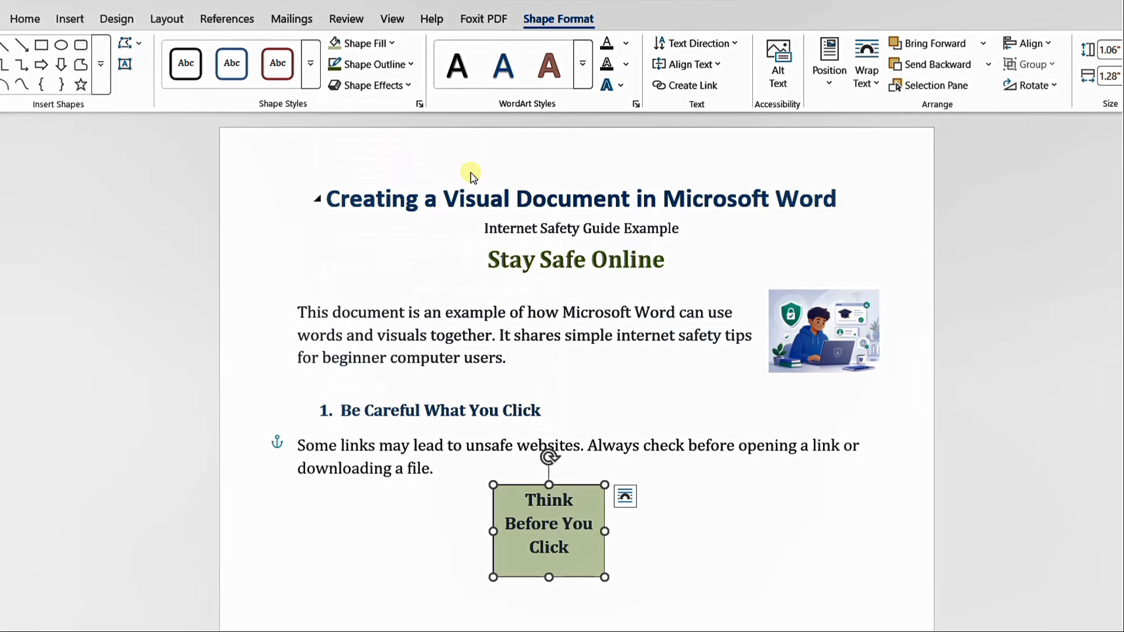
Give the text box a dark green outline with a weight of 1½ pt.
{"action": "left_click", "coordinate": [410, 64]}
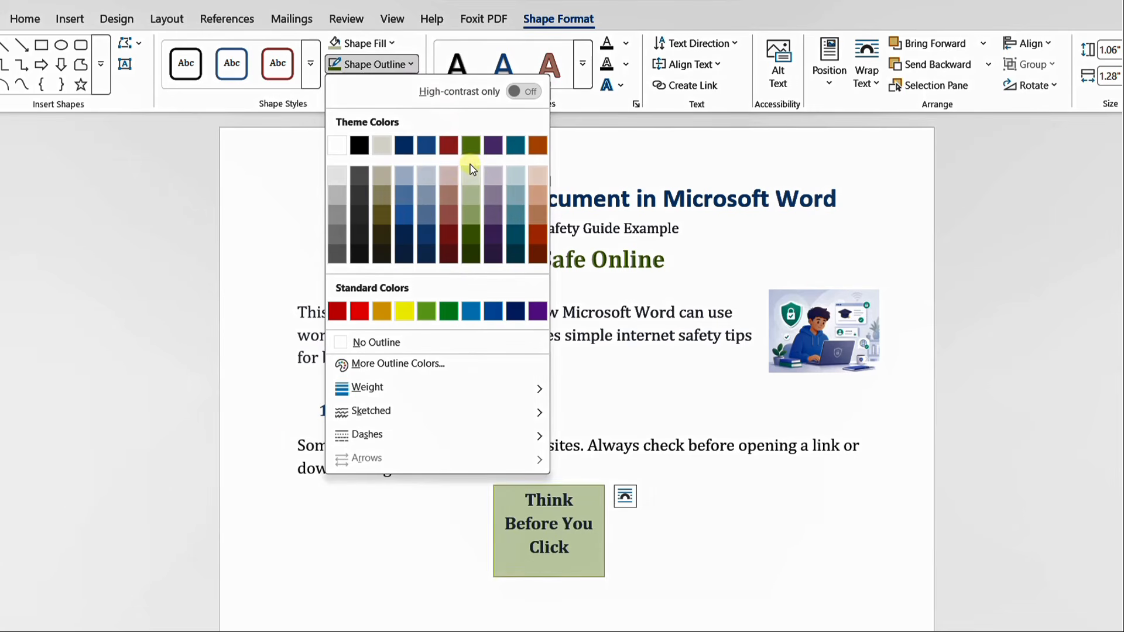
{"action": "left_click", "coordinate": [471, 234]}
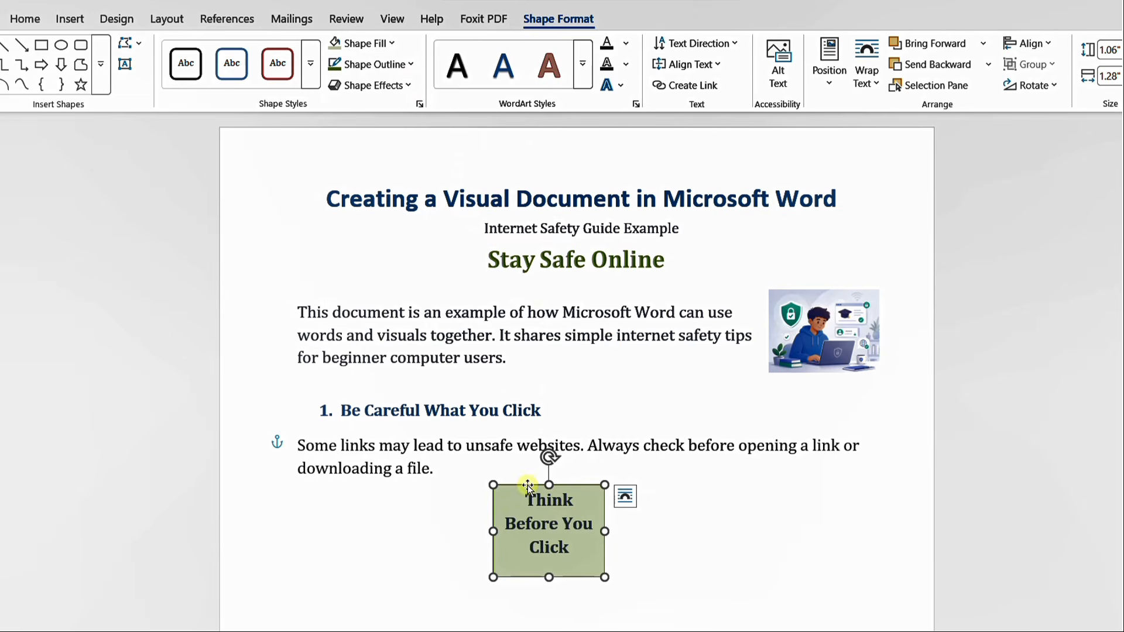
{"action": "left_click", "coordinate": [398, 66]}
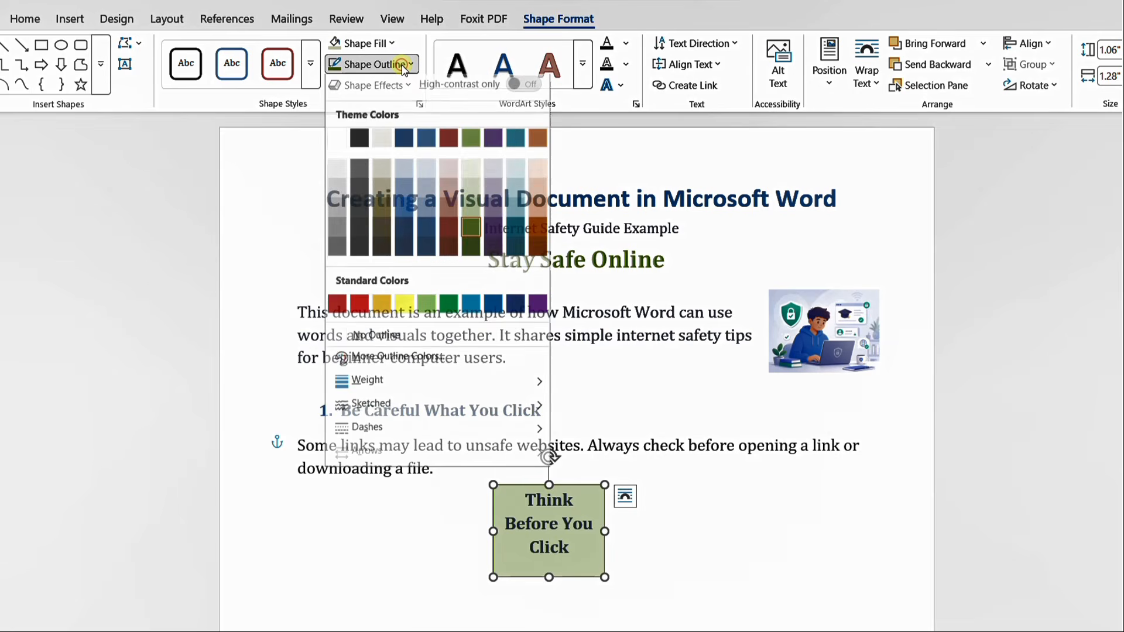
{"action": "mouse_move", "coordinate": [533, 389]}
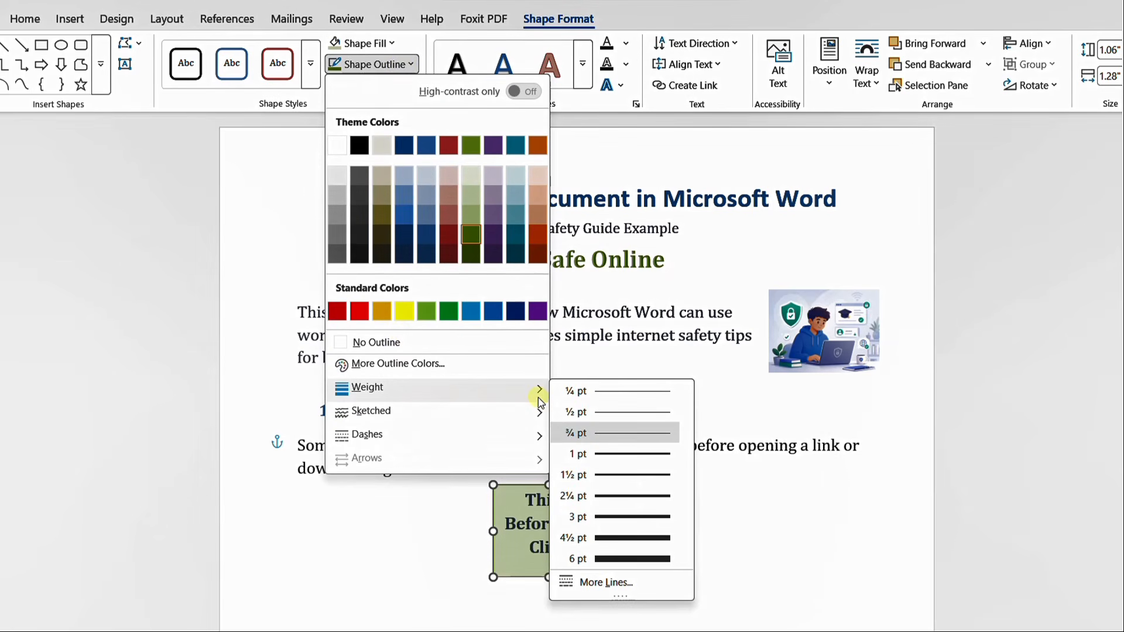
{"action": "left_click", "coordinate": [604, 476]}
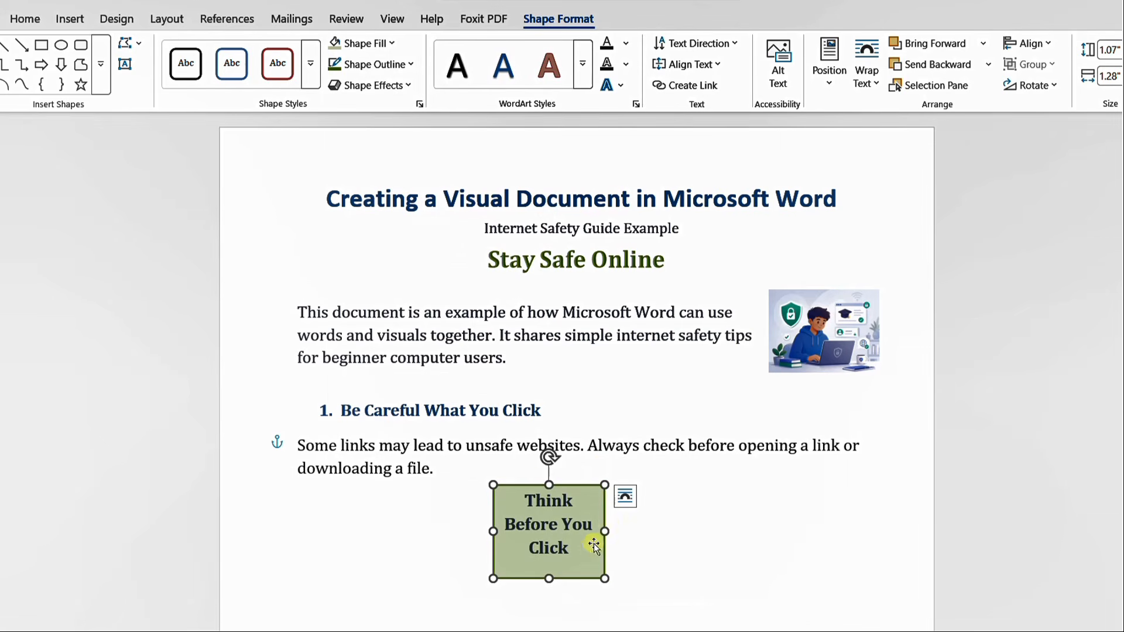
Trim the empty space beneath the text box's last line and place the box to the right of the first tip's paragraph, under the illustration.
{"action": "left_click_drag", "start_coordinate": [548, 579], "coordinate": [549, 564]}
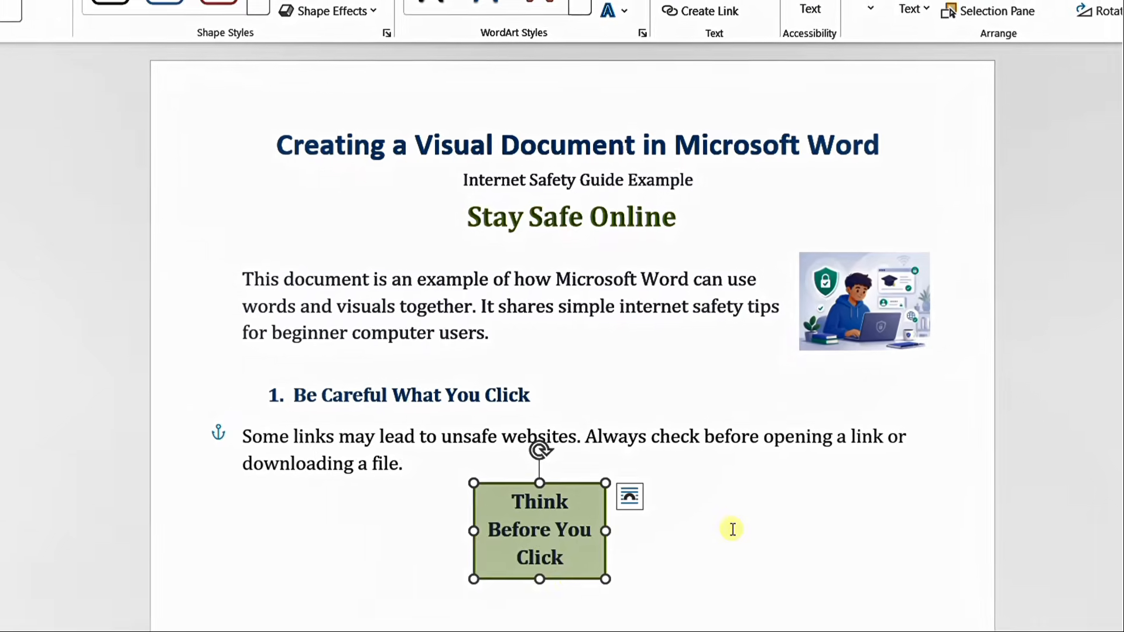
{"action": "left_click", "coordinate": [732, 529]}
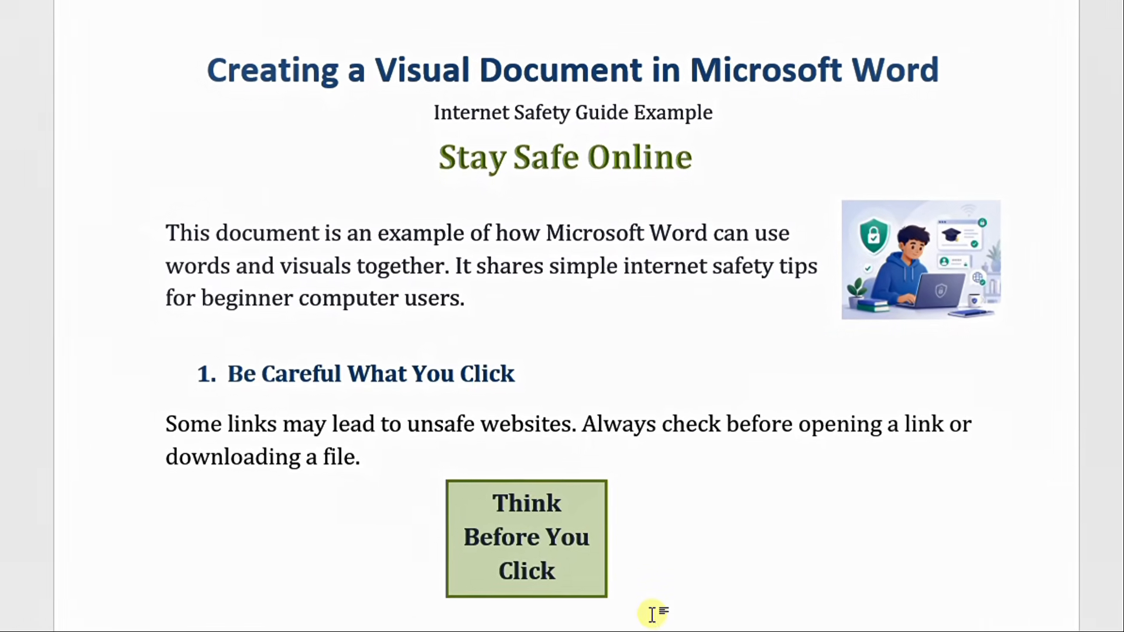
{"action": "left_click_drag", "start_coordinate": [577, 598], "coordinate": [1013, 517]}
{"action": "left_click", "coordinate": [790, 600]}
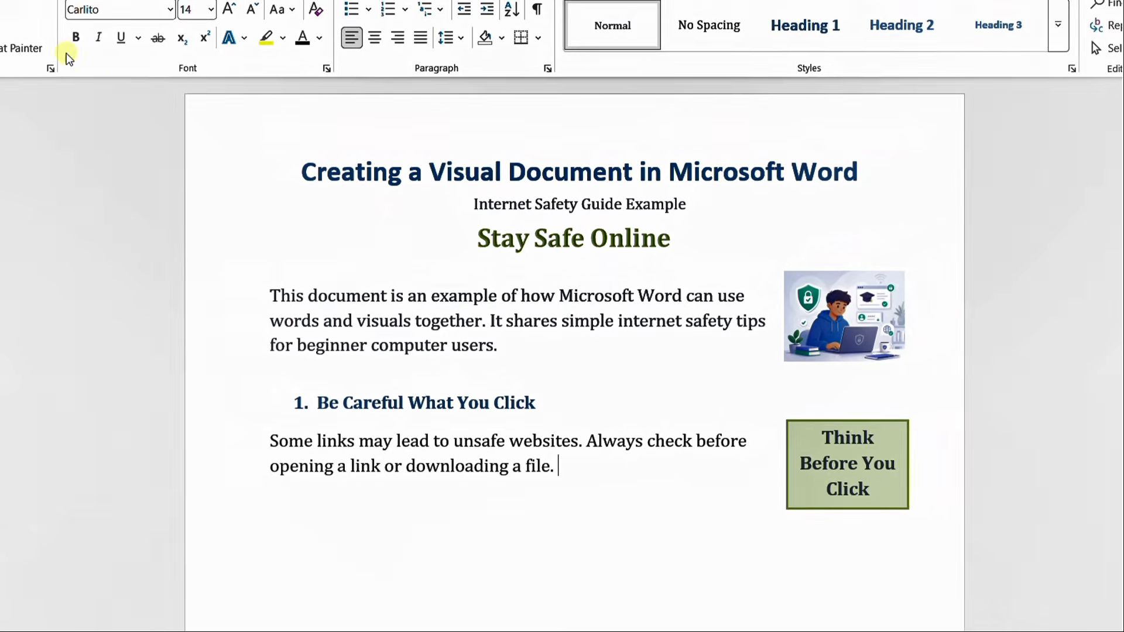
Draw a long, thin rounded rectangle beneath the first tip's paragraph and add the text "Unknown Links Can Lead to Danger" inside it.
{"action": "left_click", "coordinate": [33, 0]}
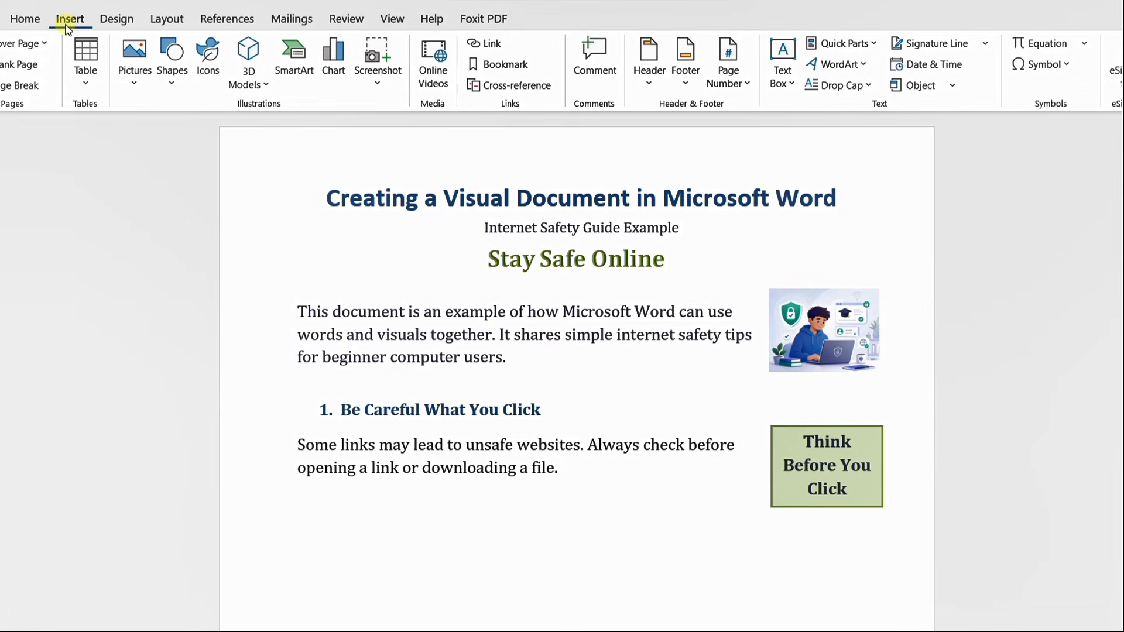
{"action": "left_click", "coordinate": [168, 64]}
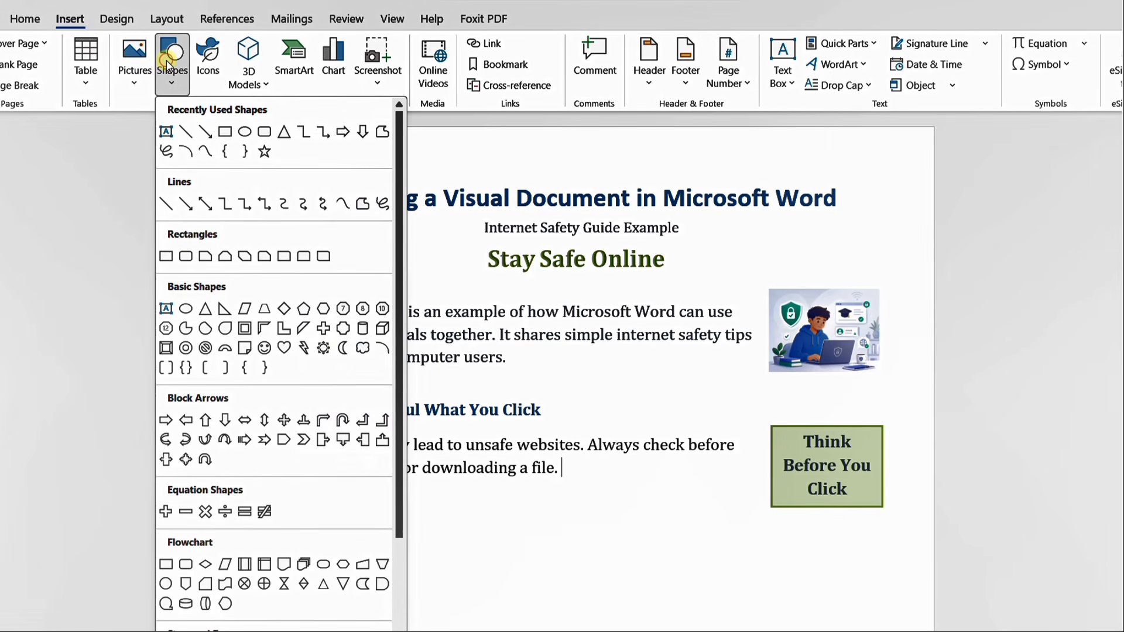
{"action": "left_click", "coordinate": [263, 133]}
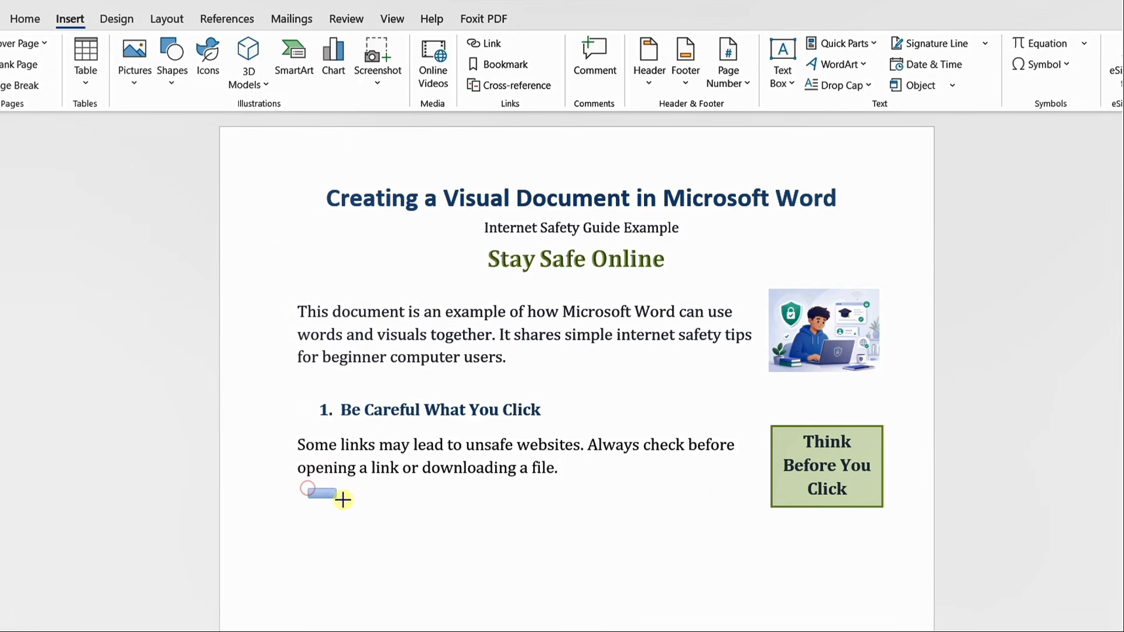
{"action": "mouse_move", "coordinate": [343, 498]}
{"action": "left_mouse_down"}
{"action": "mouse_move", "coordinate": [669, 521]}
{"action": "mouse_move", "coordinate": [744, 543]}
{"action": "left_mouse_up"}
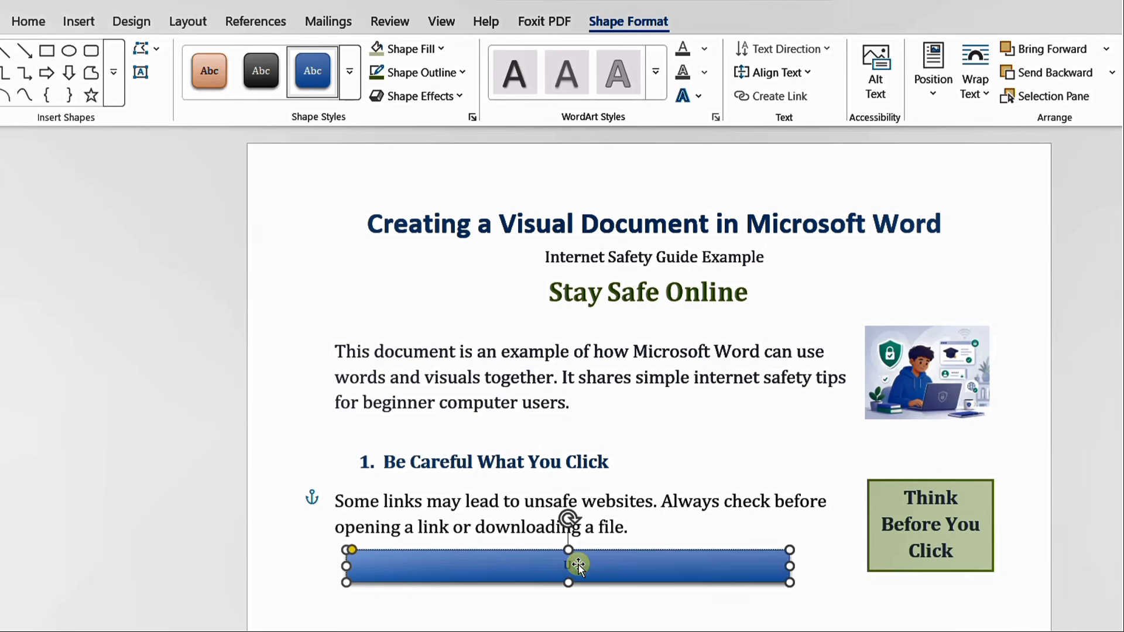
{"action": "type", "text": "Unknown Link"}
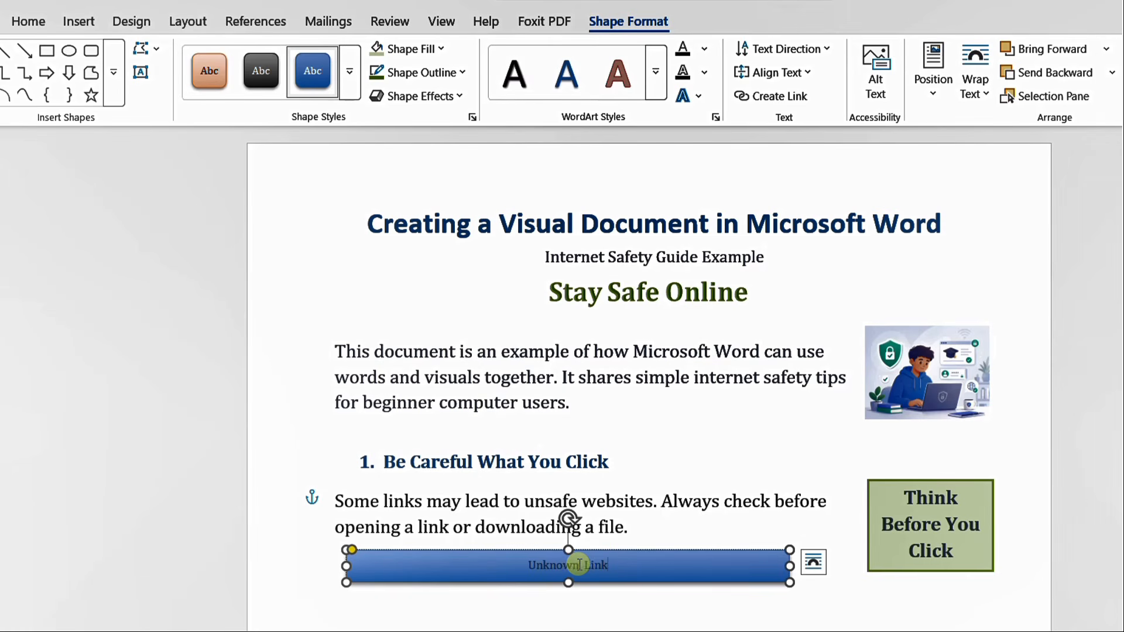
{"action": "type", "text": "s Can Lead to Dan"}
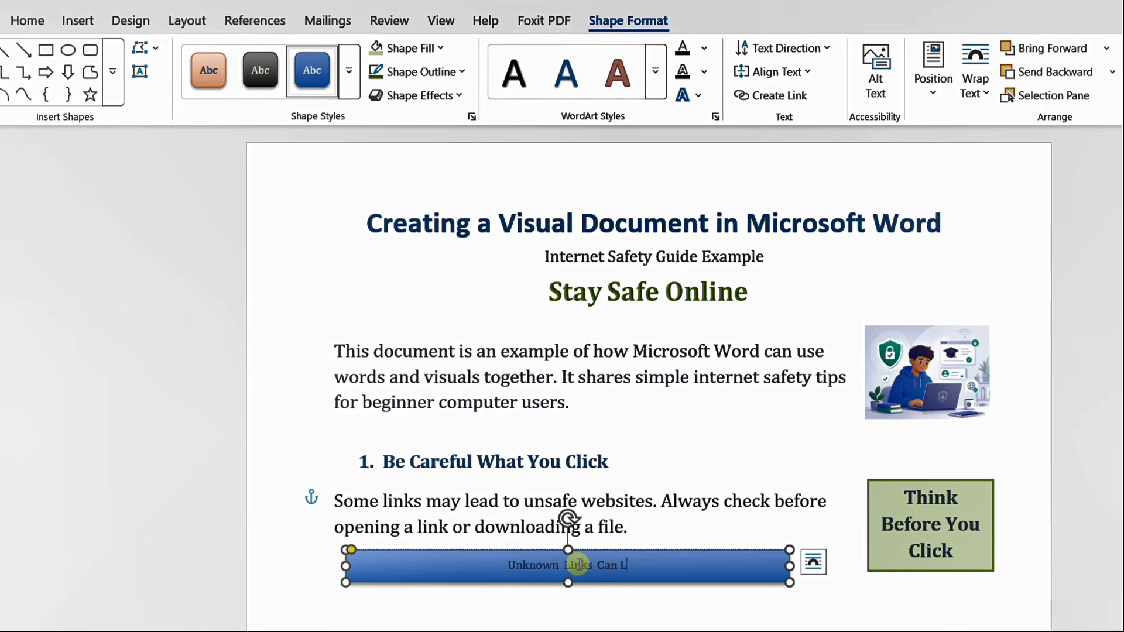
{"action": "type", "text": "ger"}
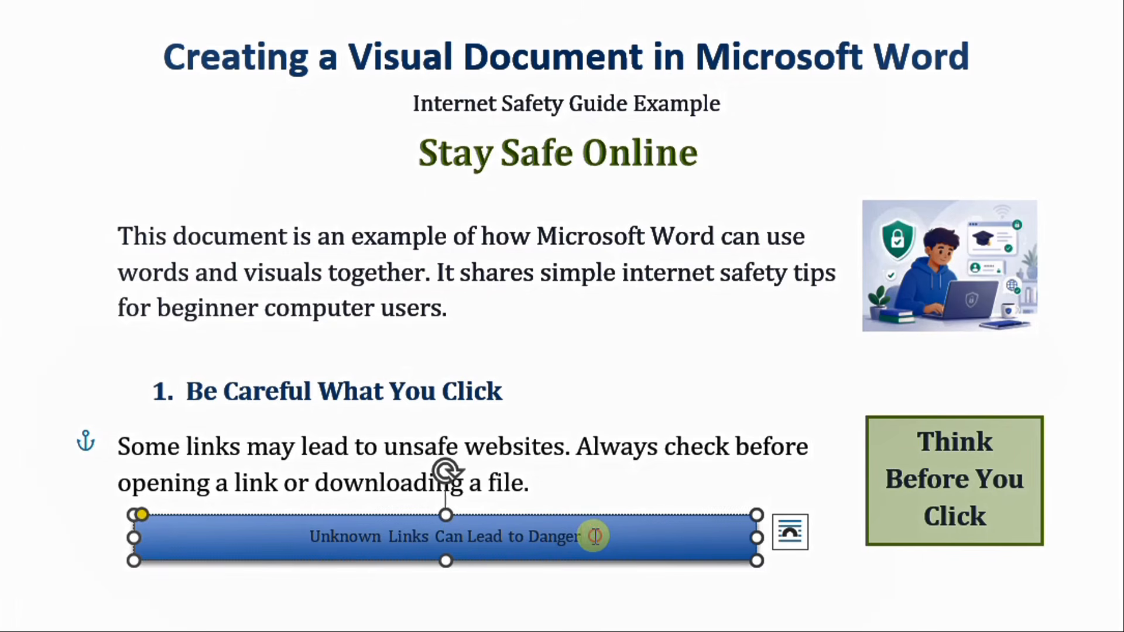
Make the text "Unknown Links Can Lead to Danger" bold and increase its font size to 13.5.
{"action": "left_click_drag", "start_coordinate": [595, 536], "coordinate": [345, 536]}
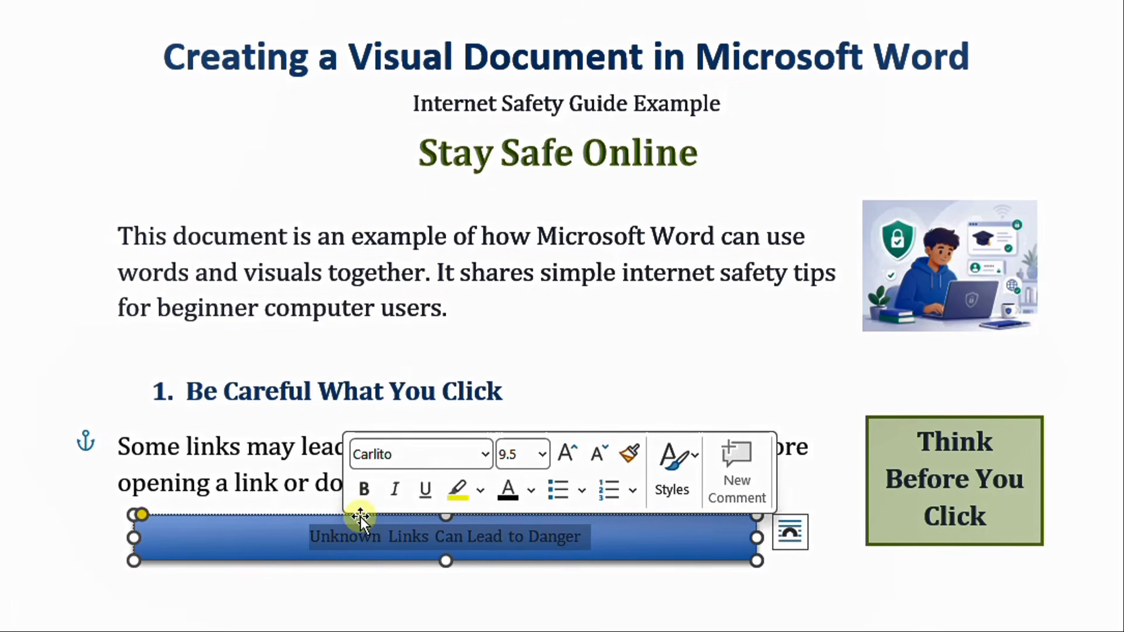
{"action": "left_click", "coordinate": [365, 490]}
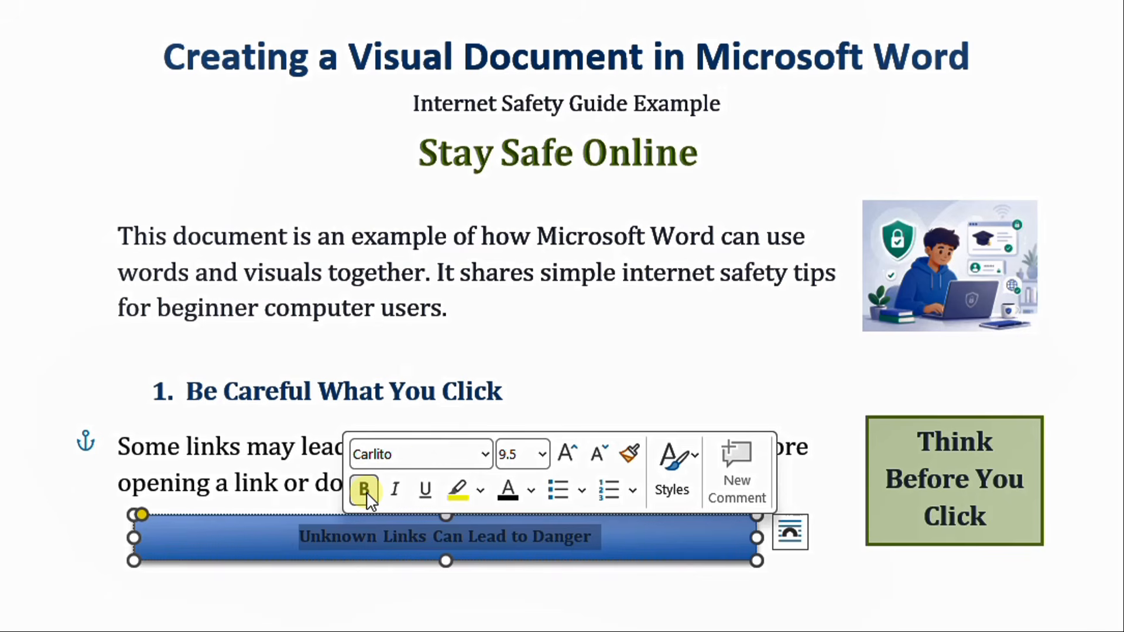
{"action": "left_click", "coordinate": [566, 454]}
{"action": "left_click", "coordinate": [567, 454]}
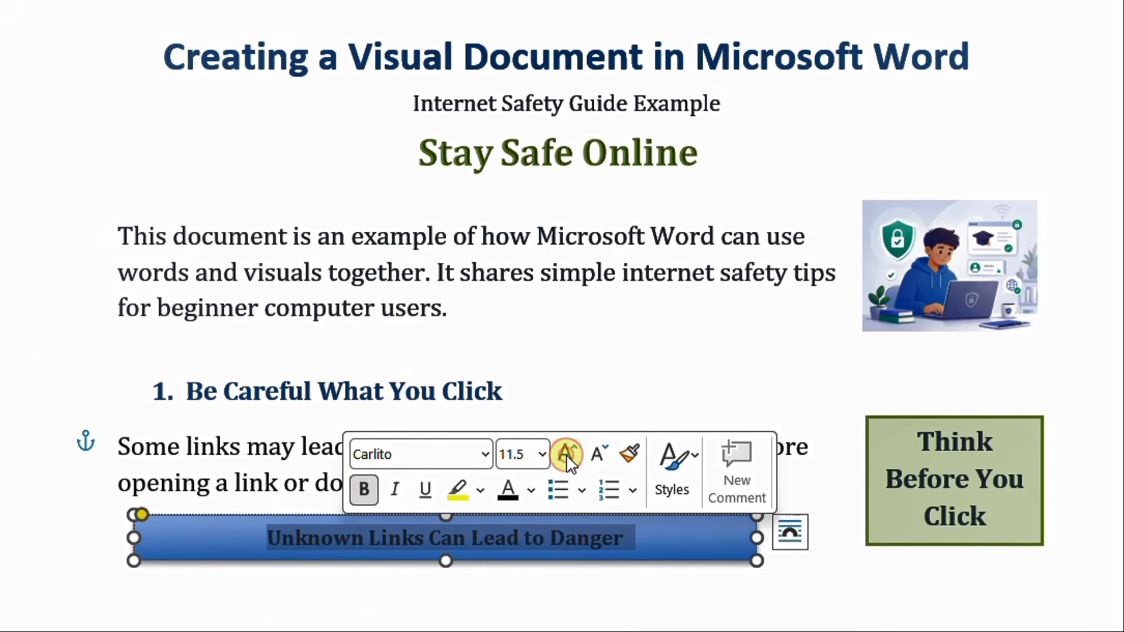
{"action": "left_click", "coordinate": [567, 454]}
{"action": "left_click", "coordinate": [567, 454]}
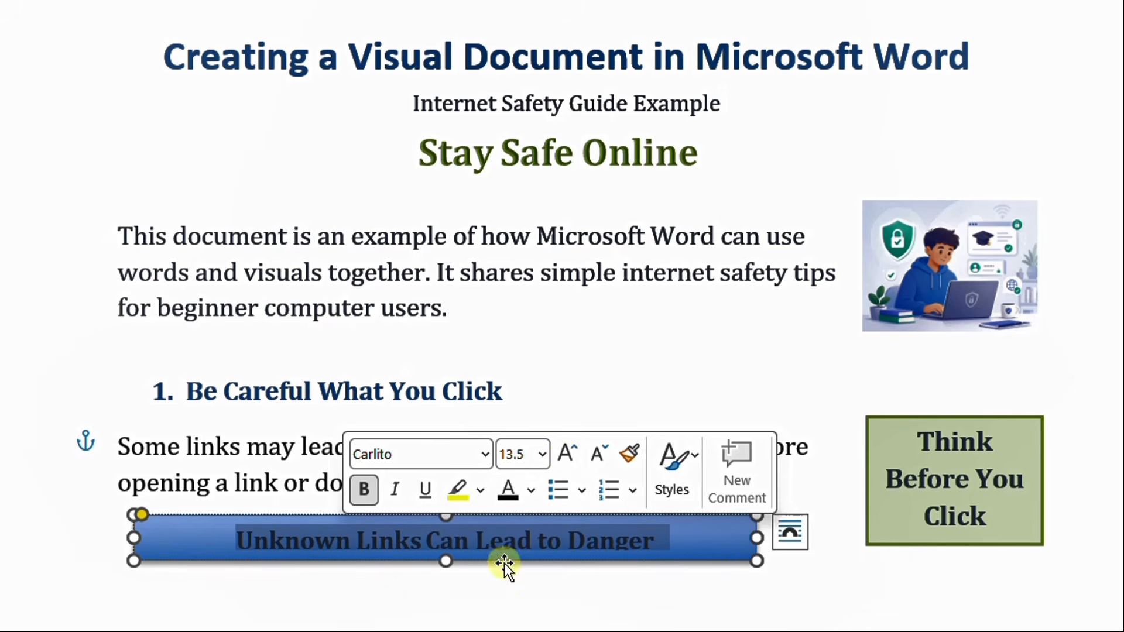
Make the rounded rectangle slightly taller by extending its lower edge so the enlarged text fits inside.
{"action": "left_click", "coordinate": [494, 601]}
{"action": "left_click", "coordinate": [447, 559]}
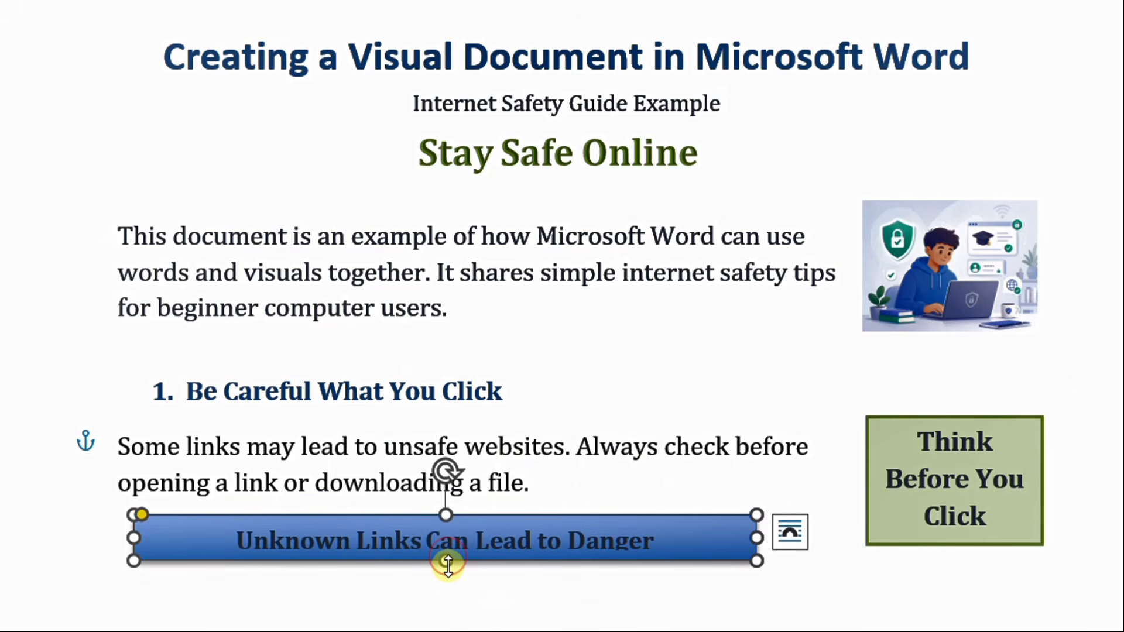
{"action": "left_click_drag", "start_coordinate": [448, 563], "coordinate": [449, 577]}
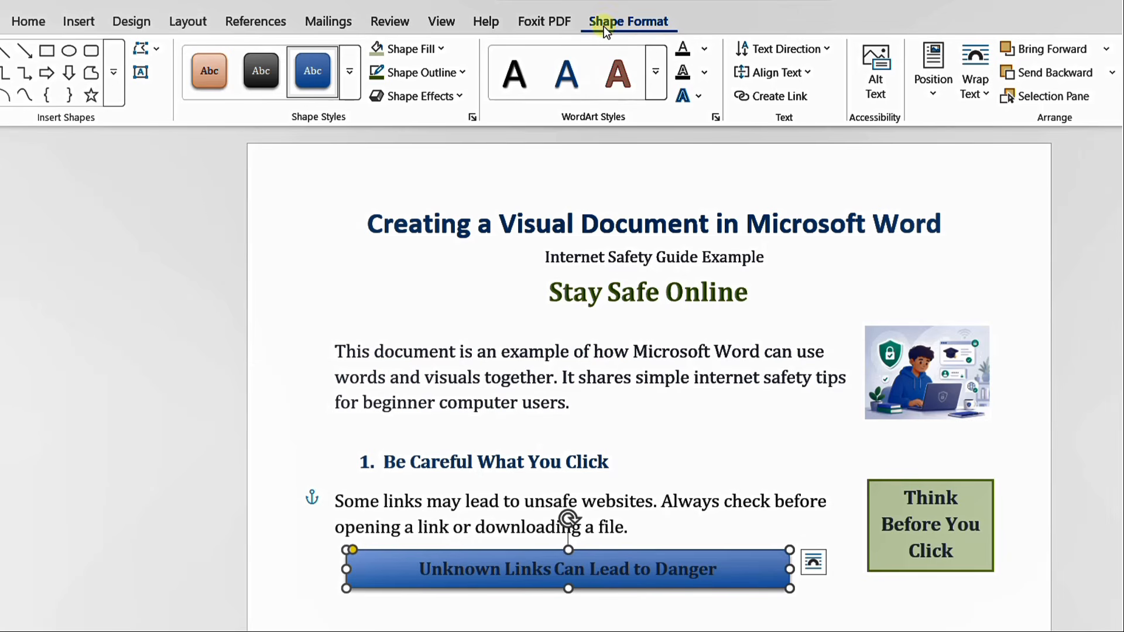
Fill the rounded rectangle with a light orange theme color and give it a dark orange outline.
{"action": "left_click", "coordinate": [440, 48]}
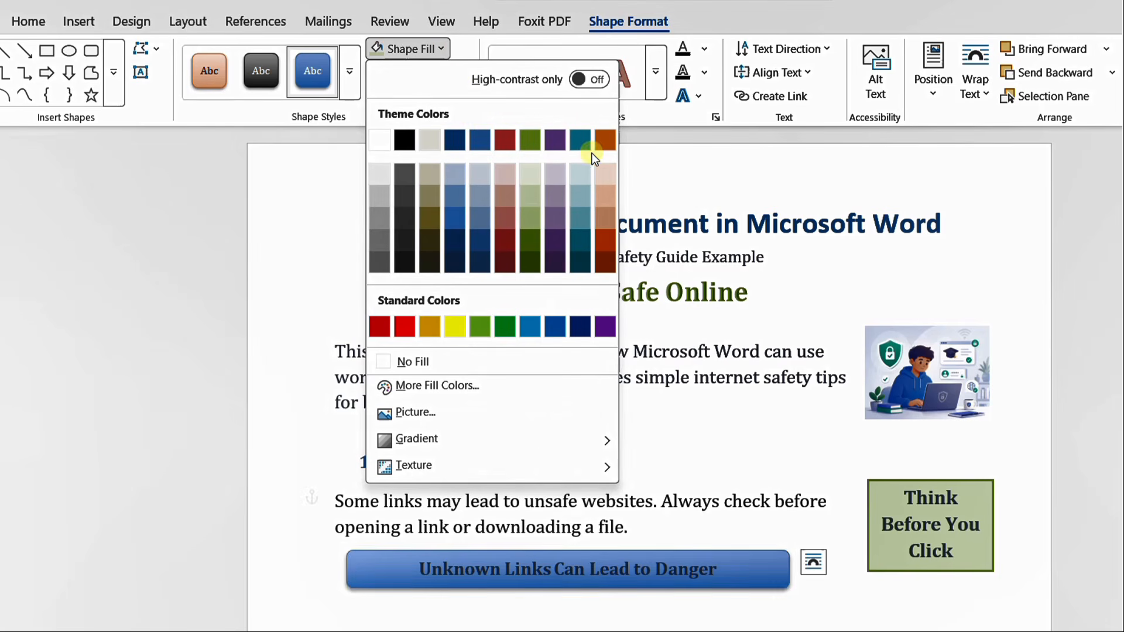
{"action": "left_click", "coordinate": [603, 195]}
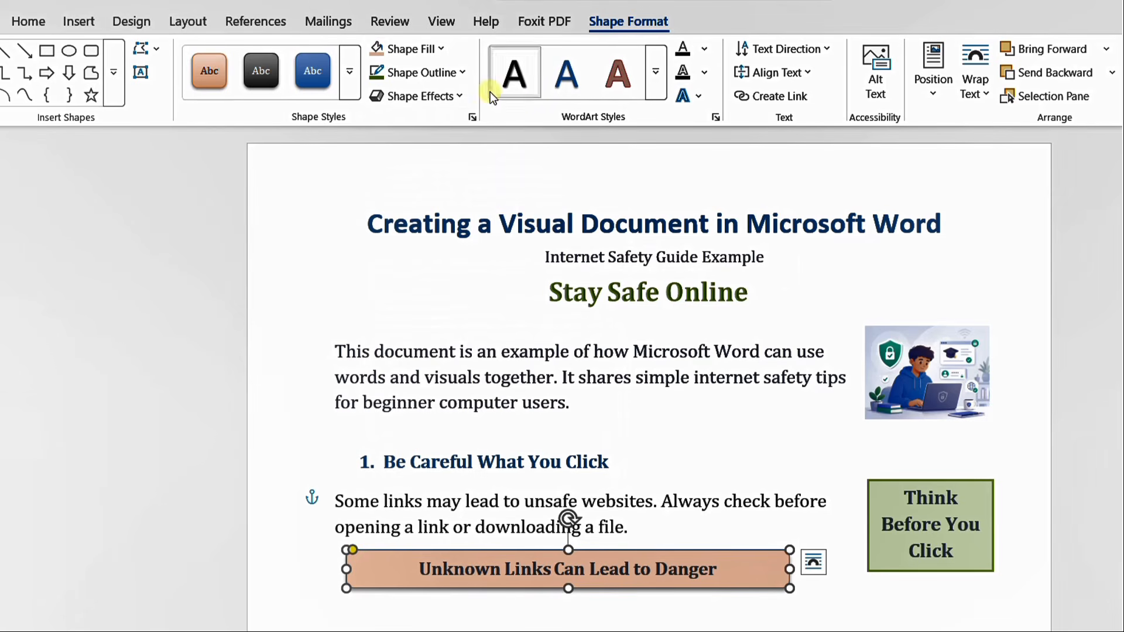
{"action": "left_click", "coordinate": [457, 79]}
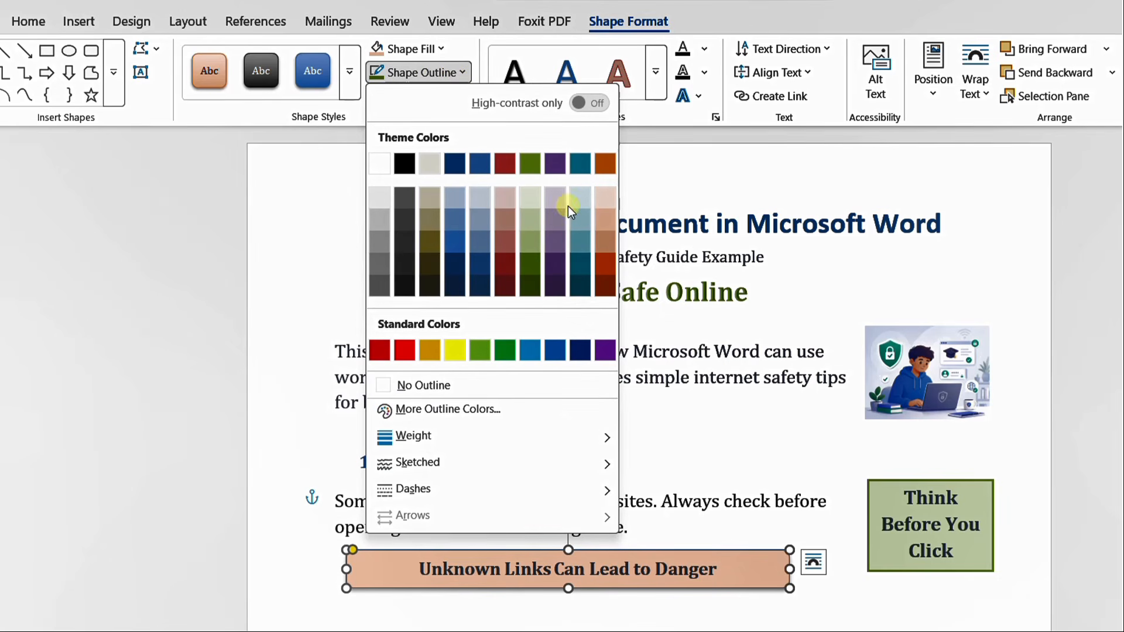
{"action": "left_click", "coordinate": [607, 260]}
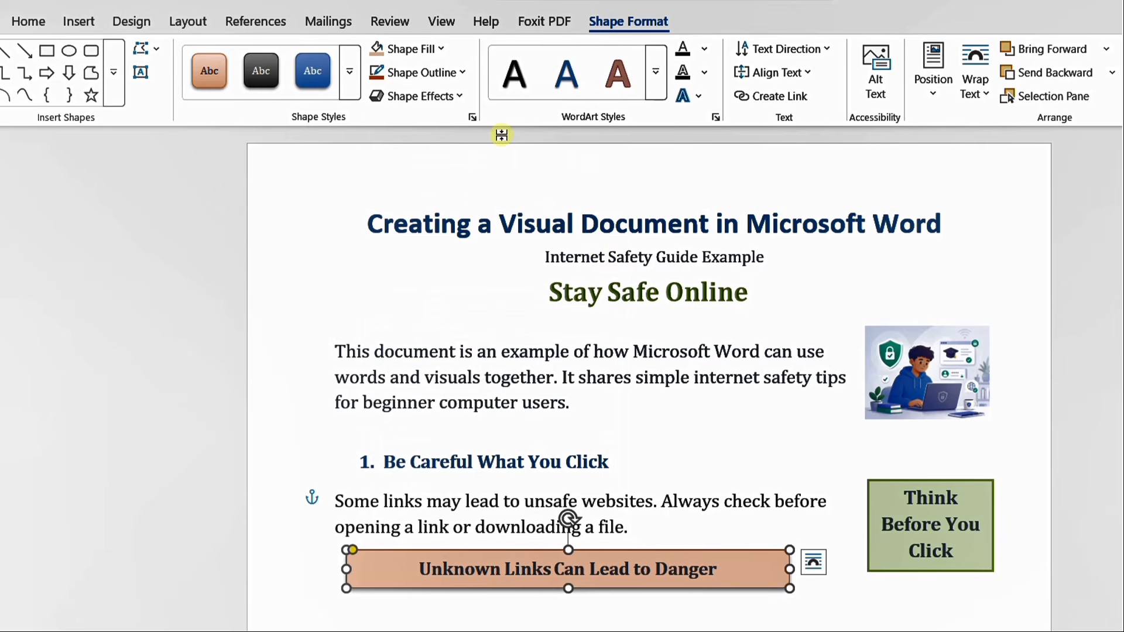
Set the weight of the rounded rectangle's outline to 1½ pt and deselect the shape.
{"action": "left_click", "coordinate": [451, 73]}
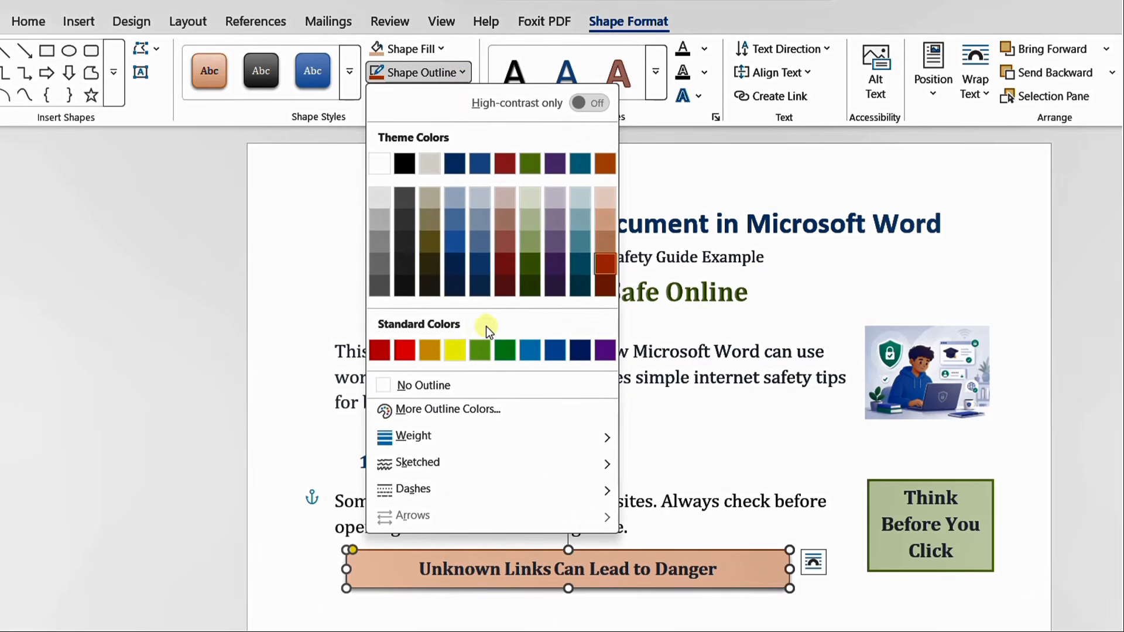
{"action": "mouse_move", "coordinate": [522, 451]}
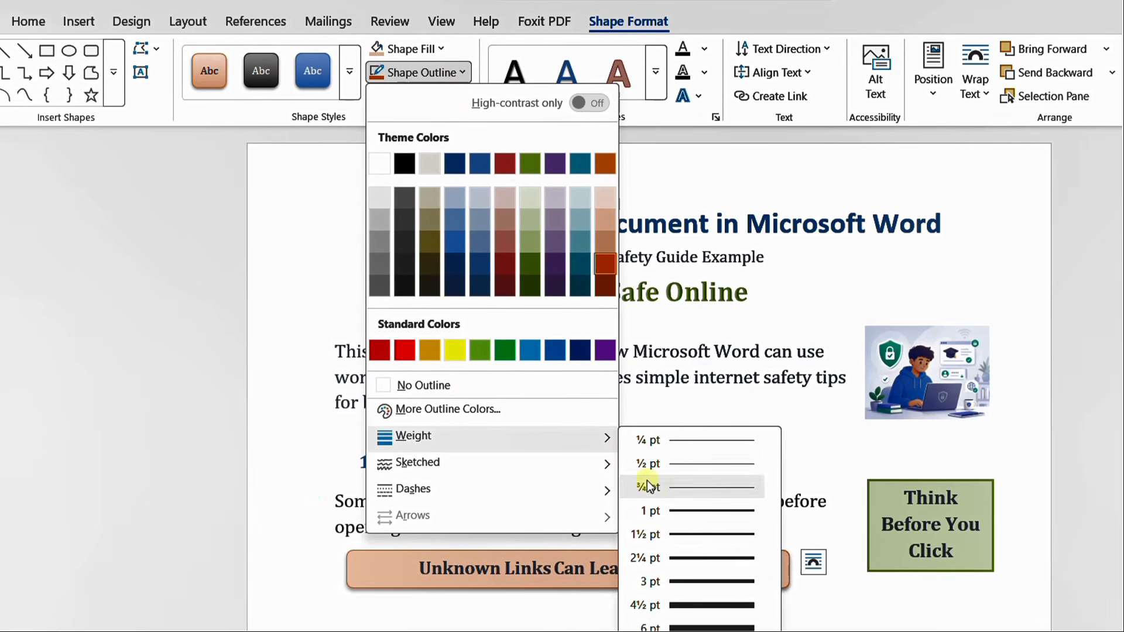
{"action": "left_click", "coordinate": [683, 537]}
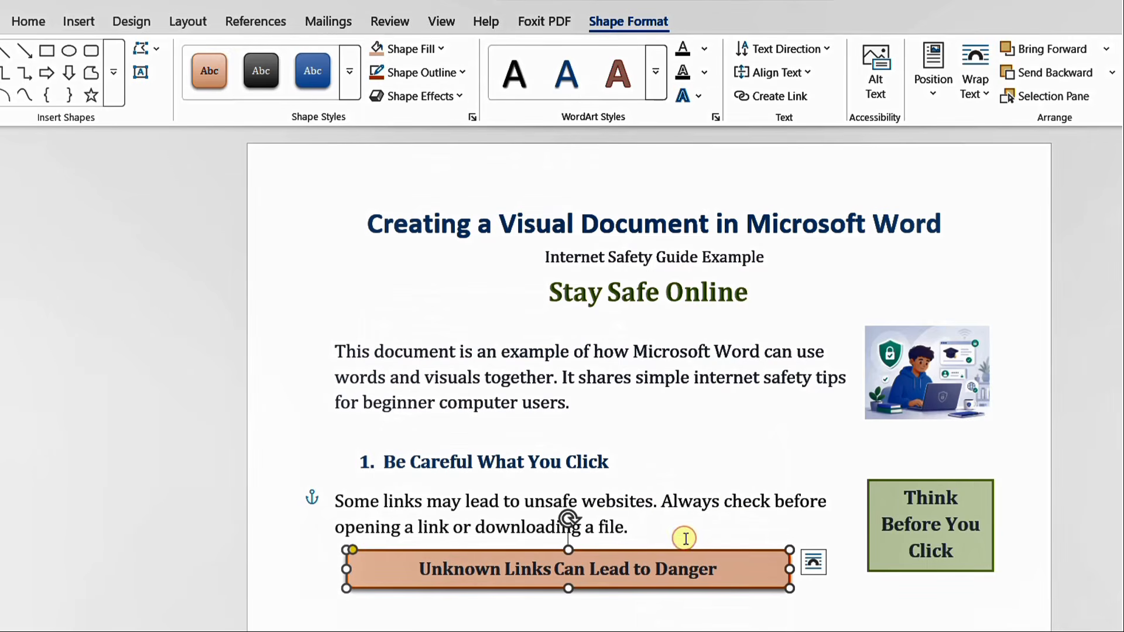
{"action": "left_click", "coordinate": [691, 624]}
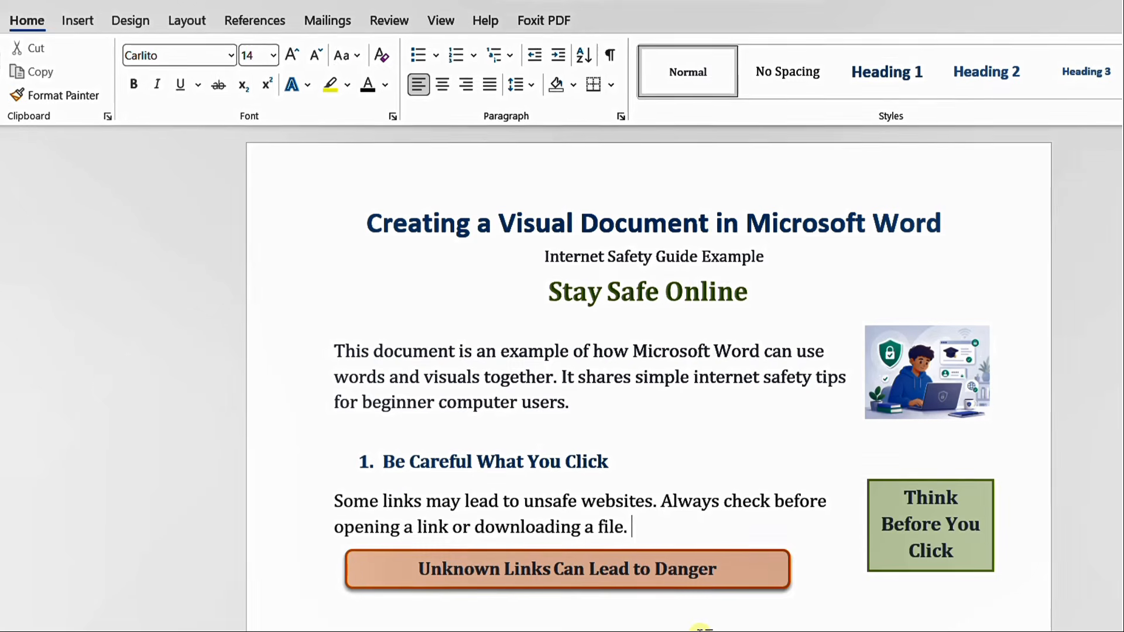
Narrow the rounded rectangle by bringing its left edge inward and shift the "Think Before You Click" text box slightly down.
{"action": "left_click", "coordinate": [765, 572]}
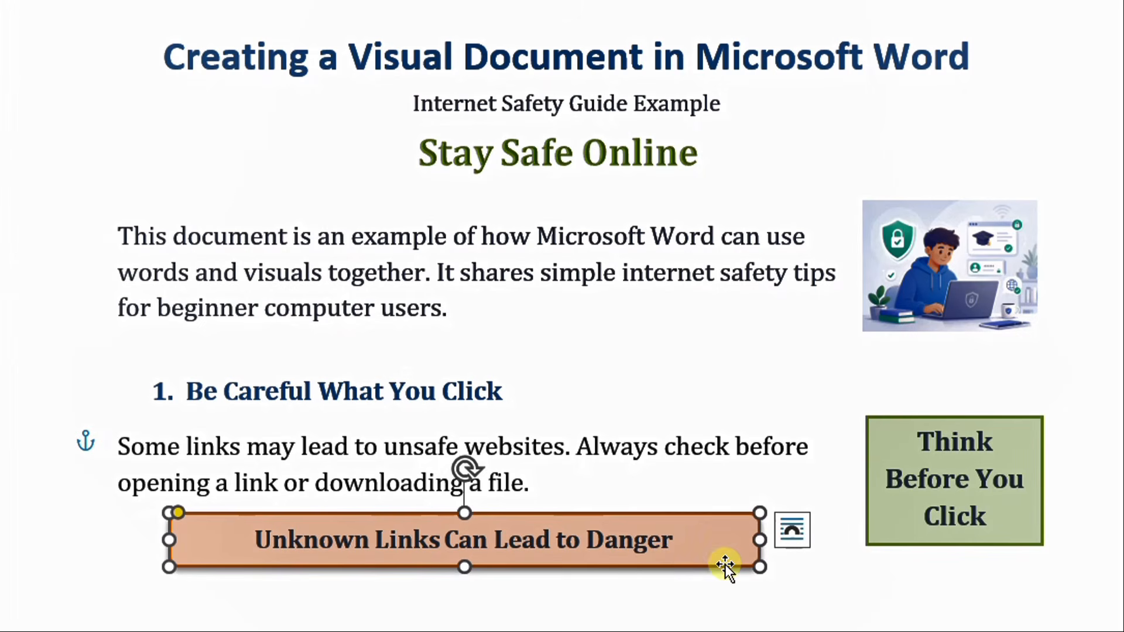
{"action": "left_click_drag", "start_coordinate": [959, 543], "coordinate": [959, 554]}
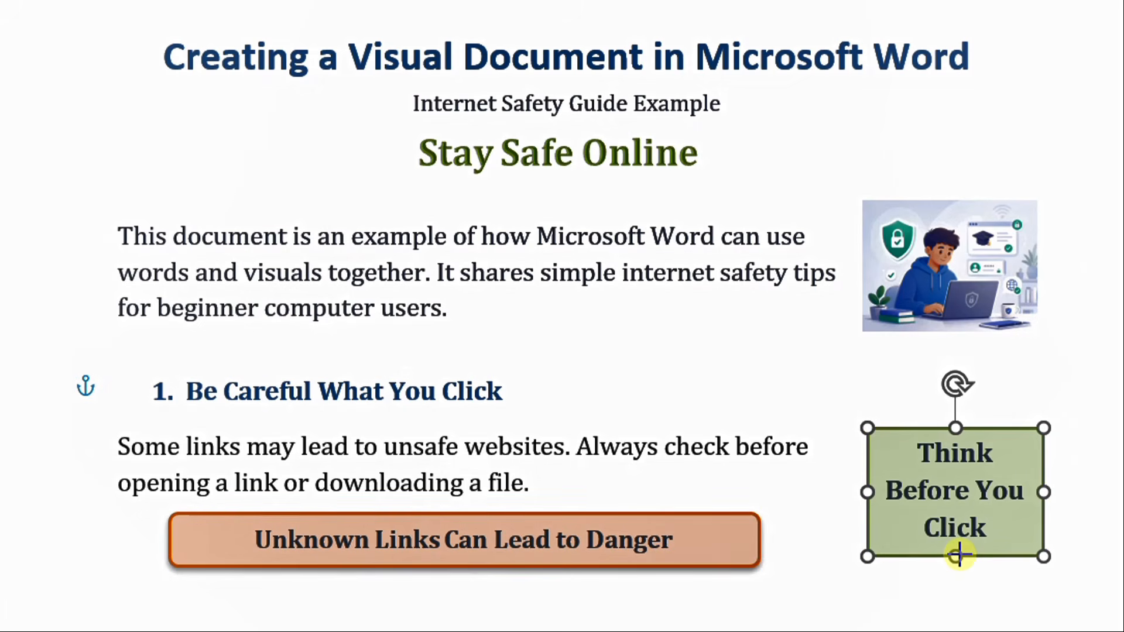
{"action": "left_click", "coordinate": [899, 611]}
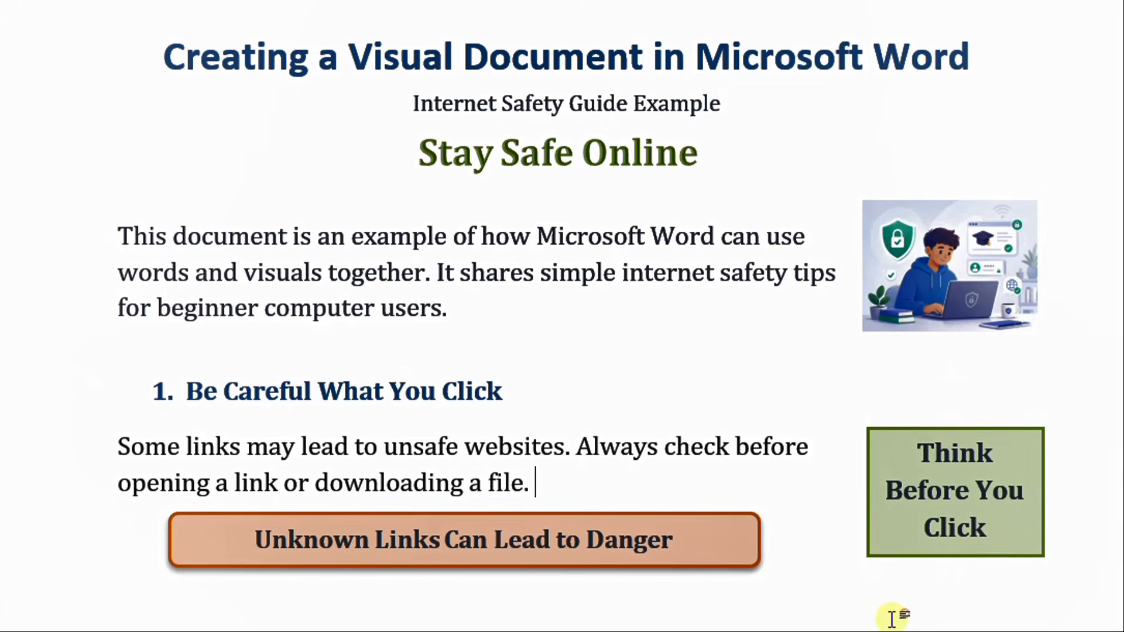